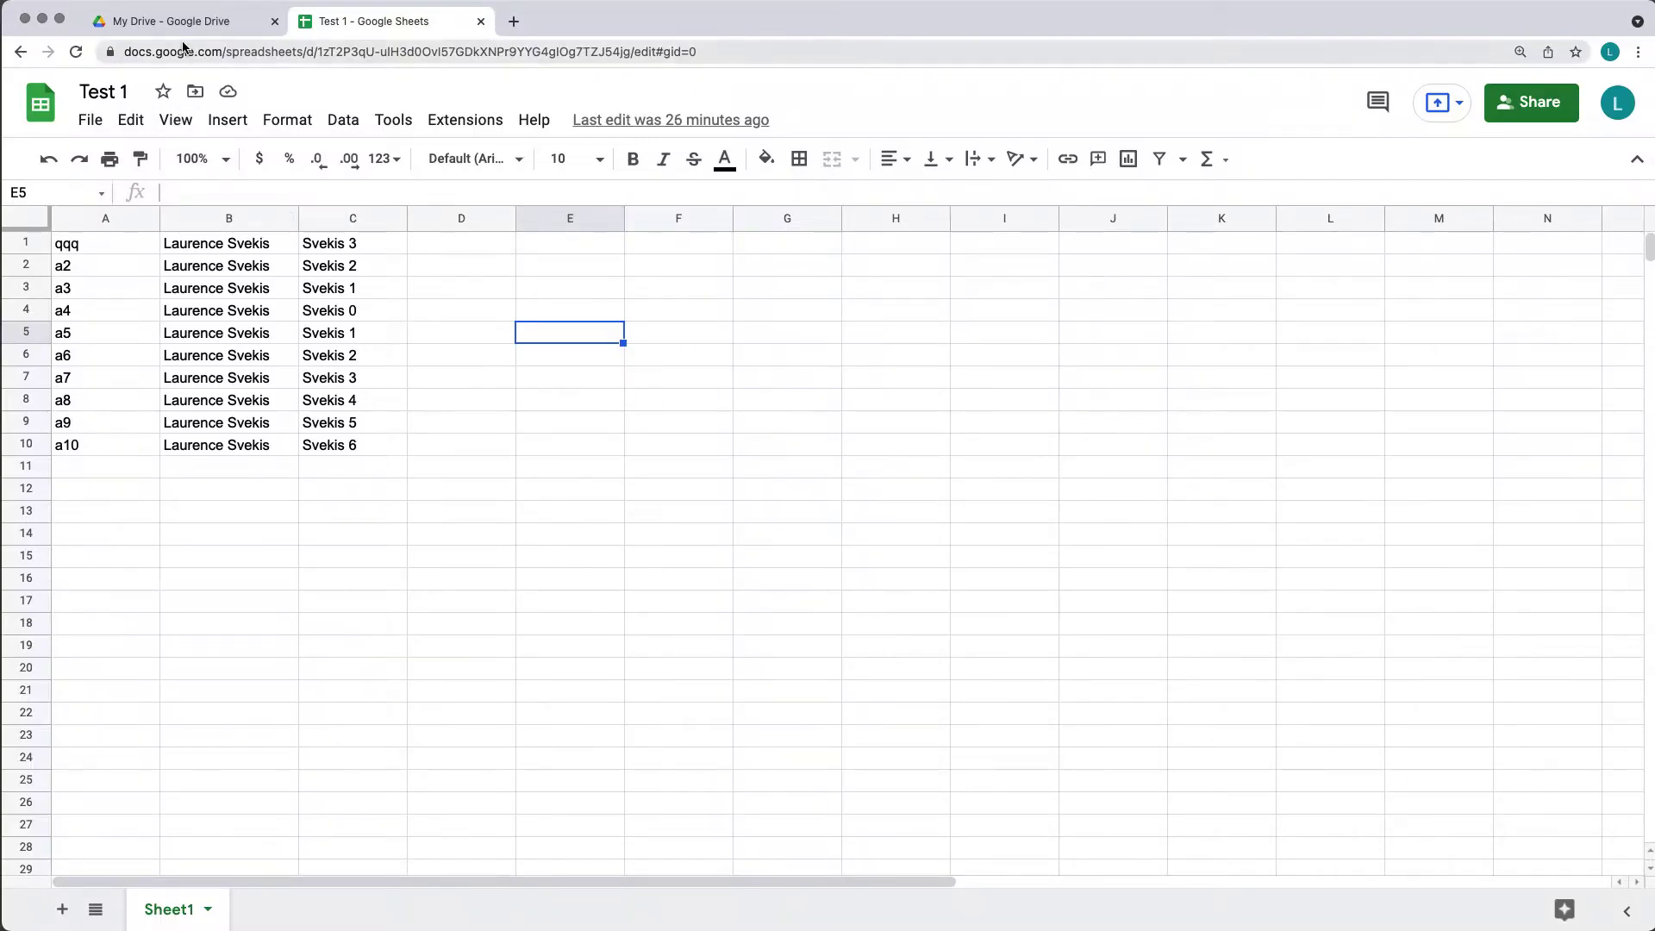
- Switch from the Test 1 spreadsheet to the My Drive file listing in Google Drive
left_click(184, 31)
- Create a new My Drive folder named 'test'
left_click(589, 596)
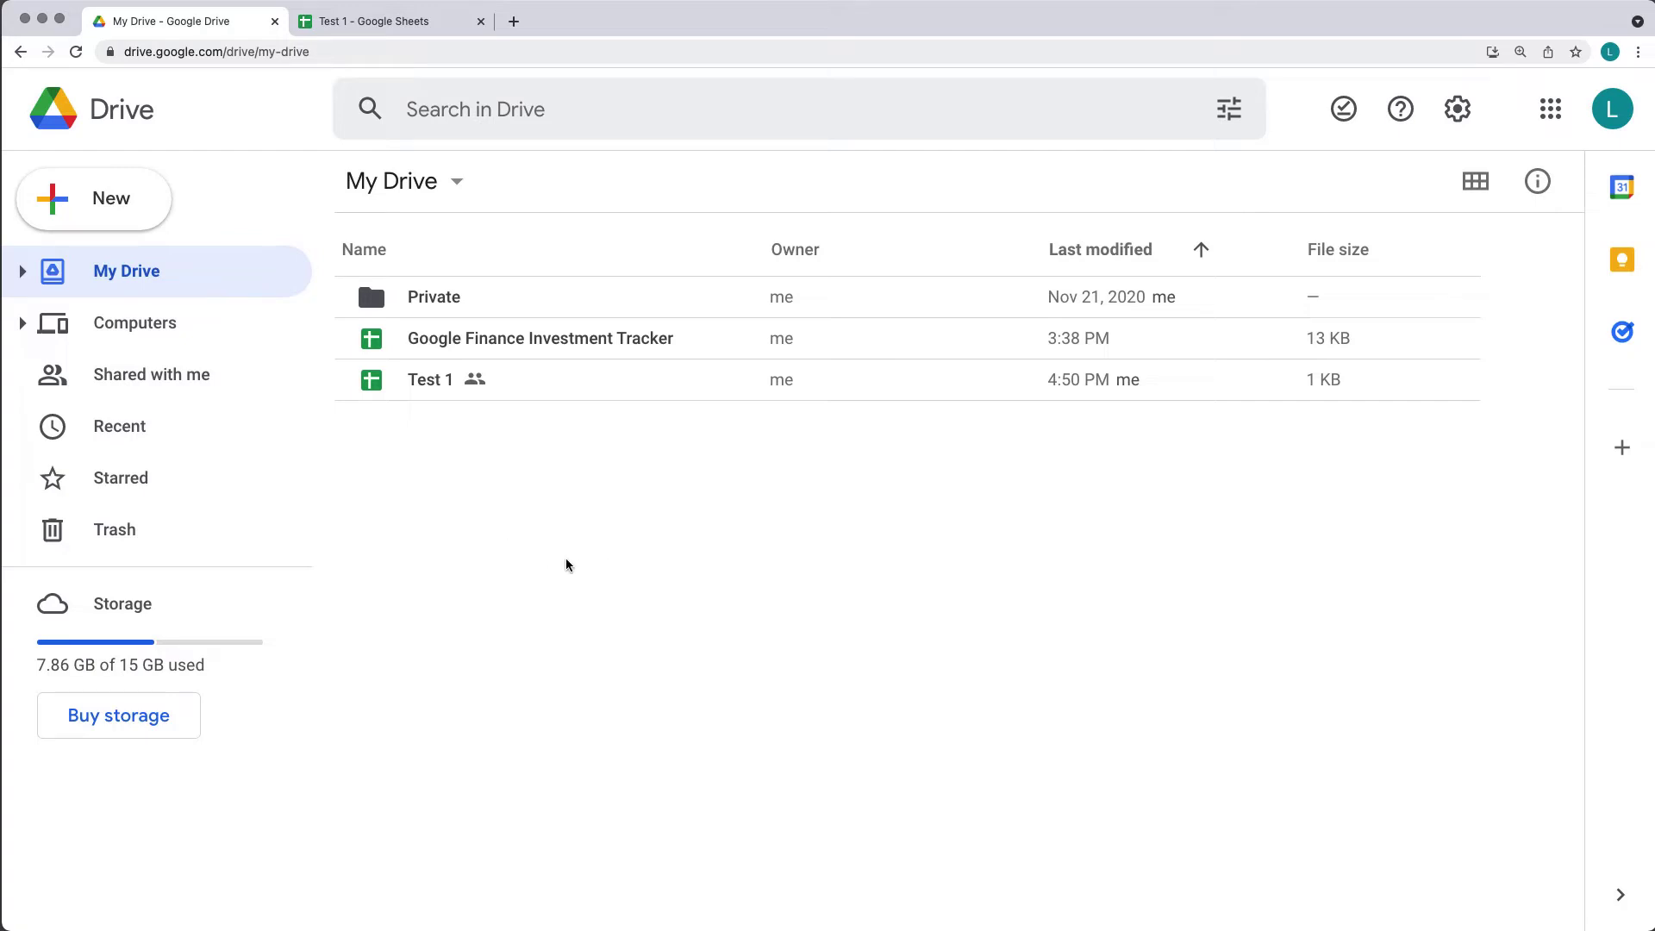
right_click(419, 482)
left_click(587, 519)
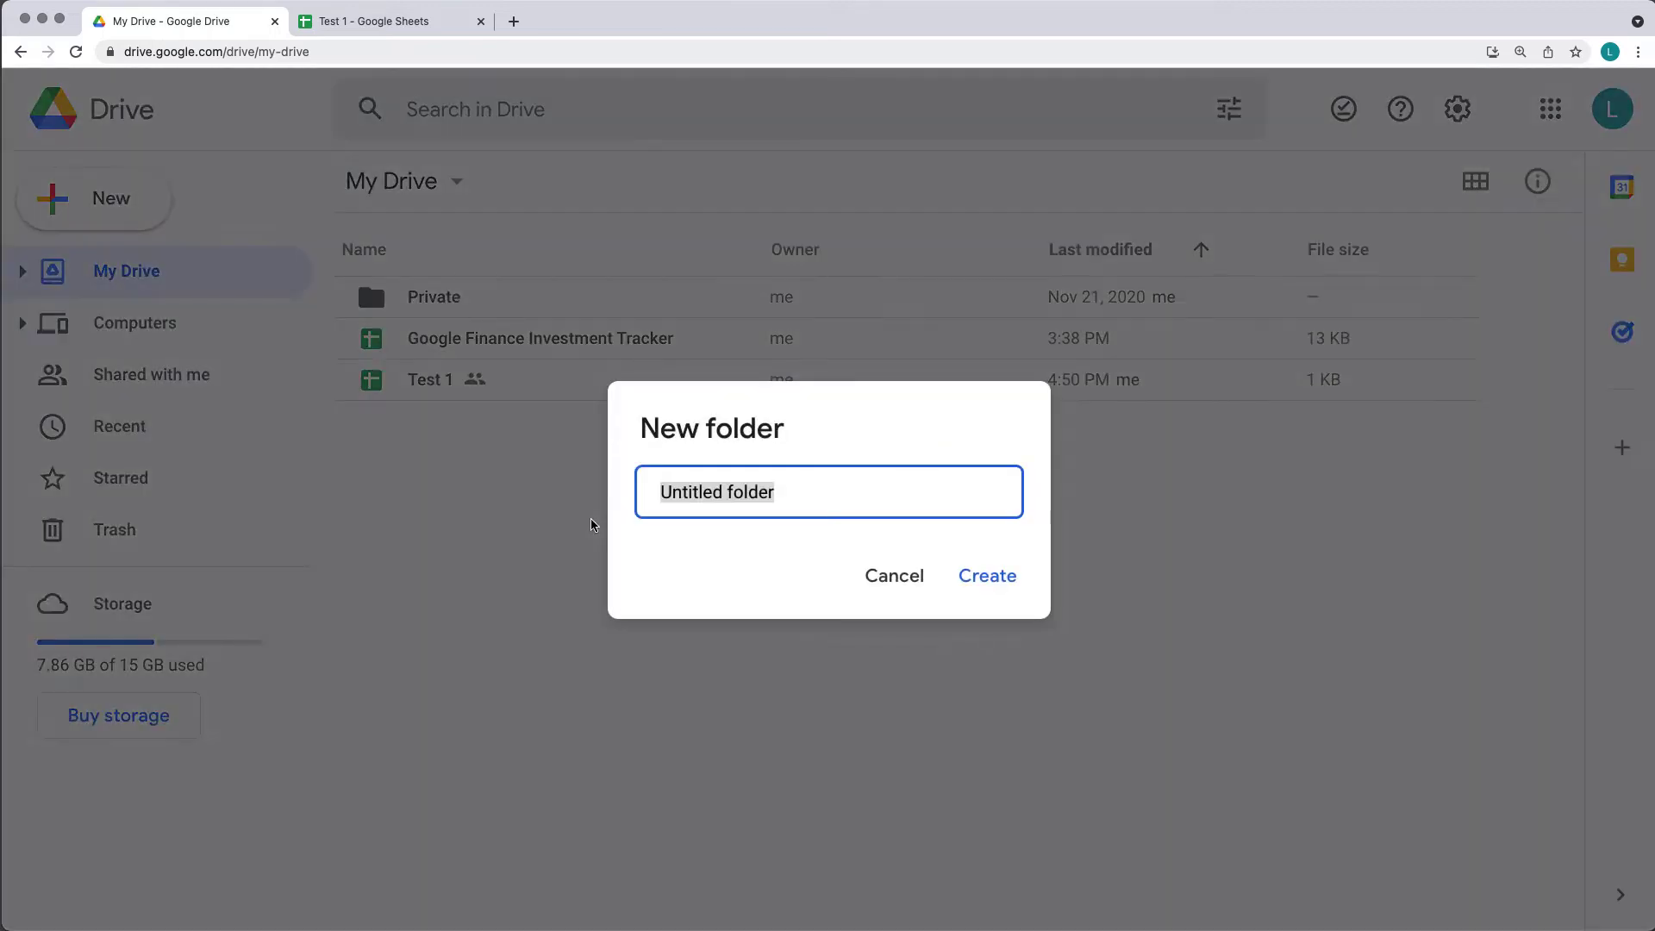
type("test")
key("Return")
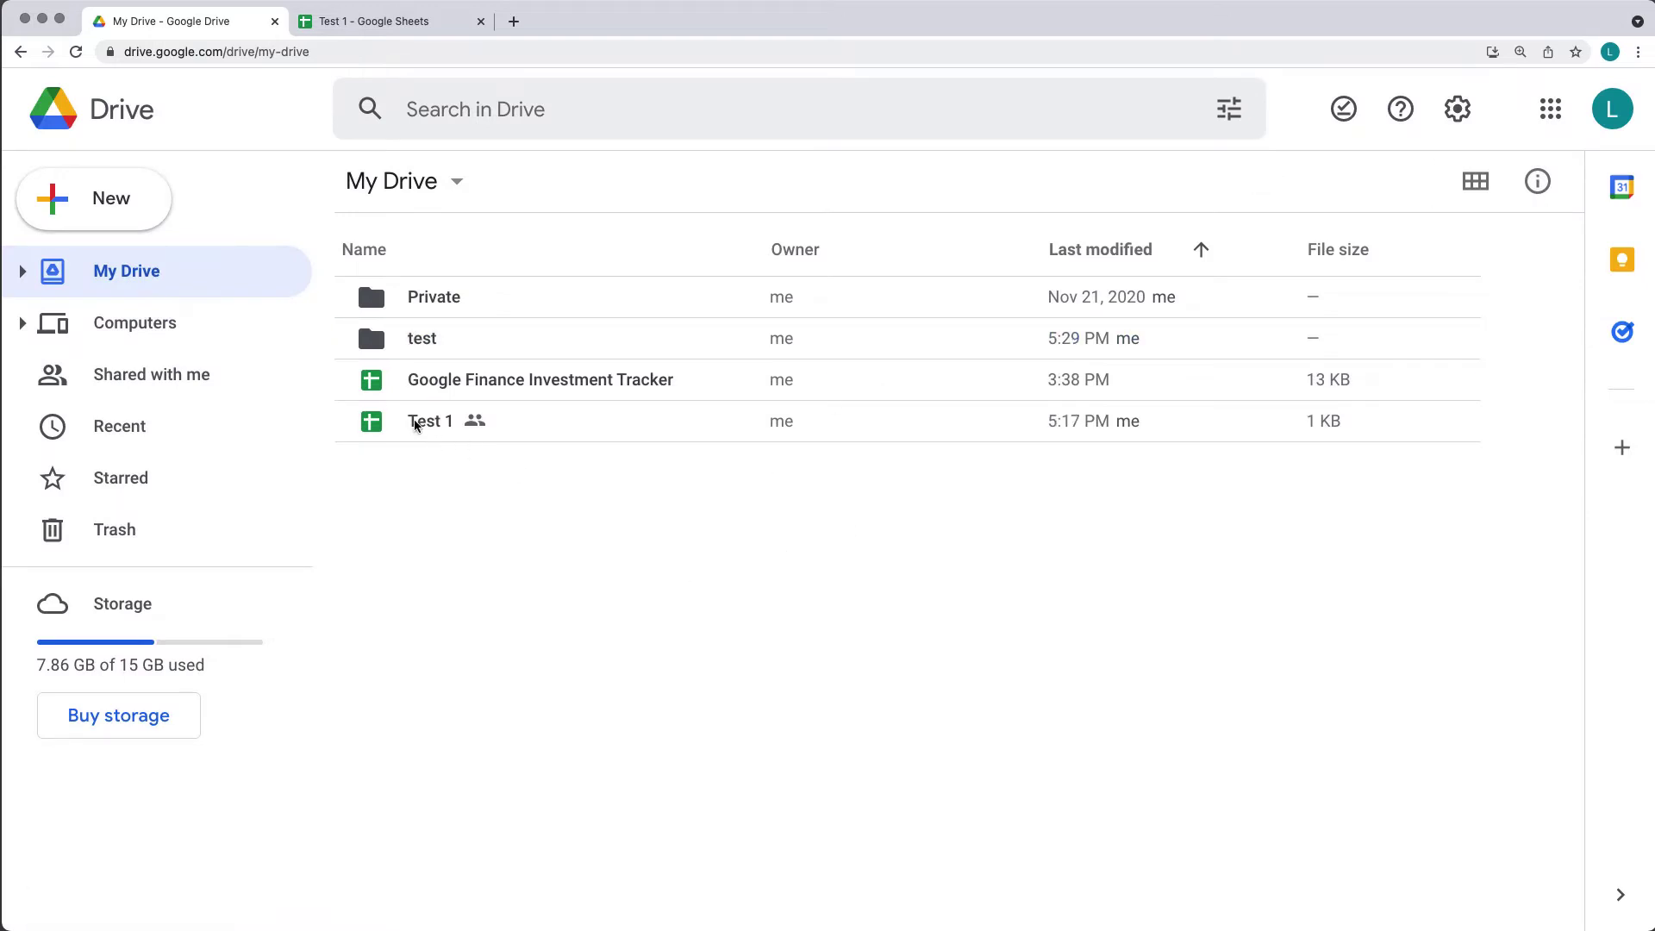
- Drag the Test 1 spreadsheet into the test folder and open that folder
left_click(414, 428)
left_click_drag(414, 429, 421, 339)
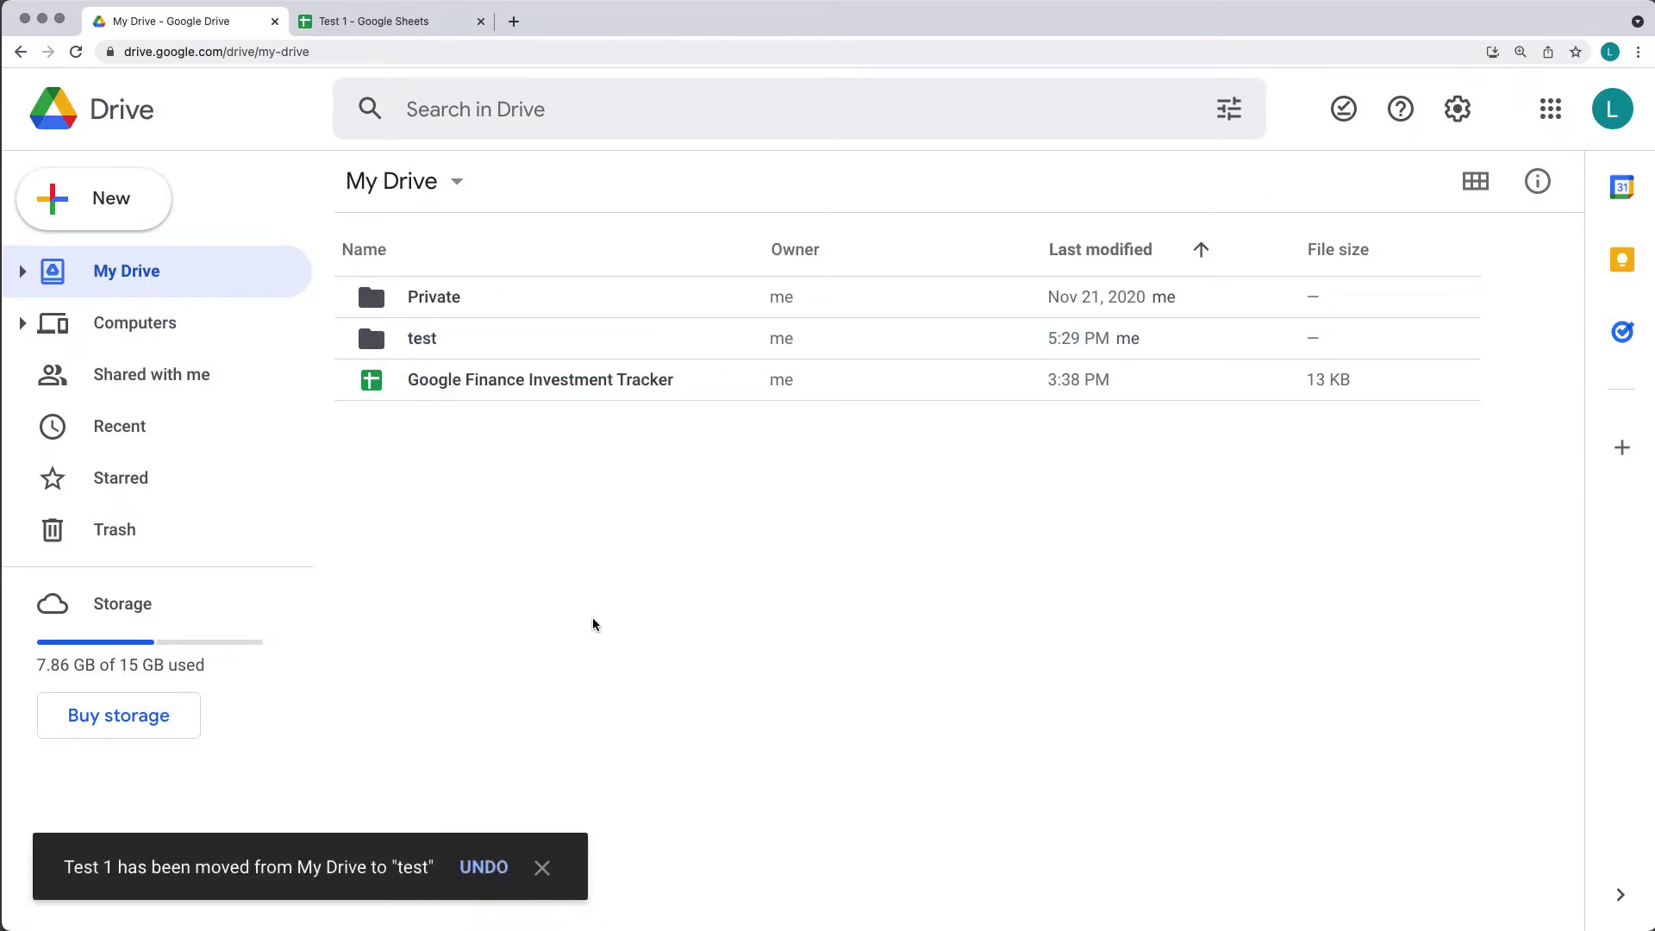
double_click(415, 346)
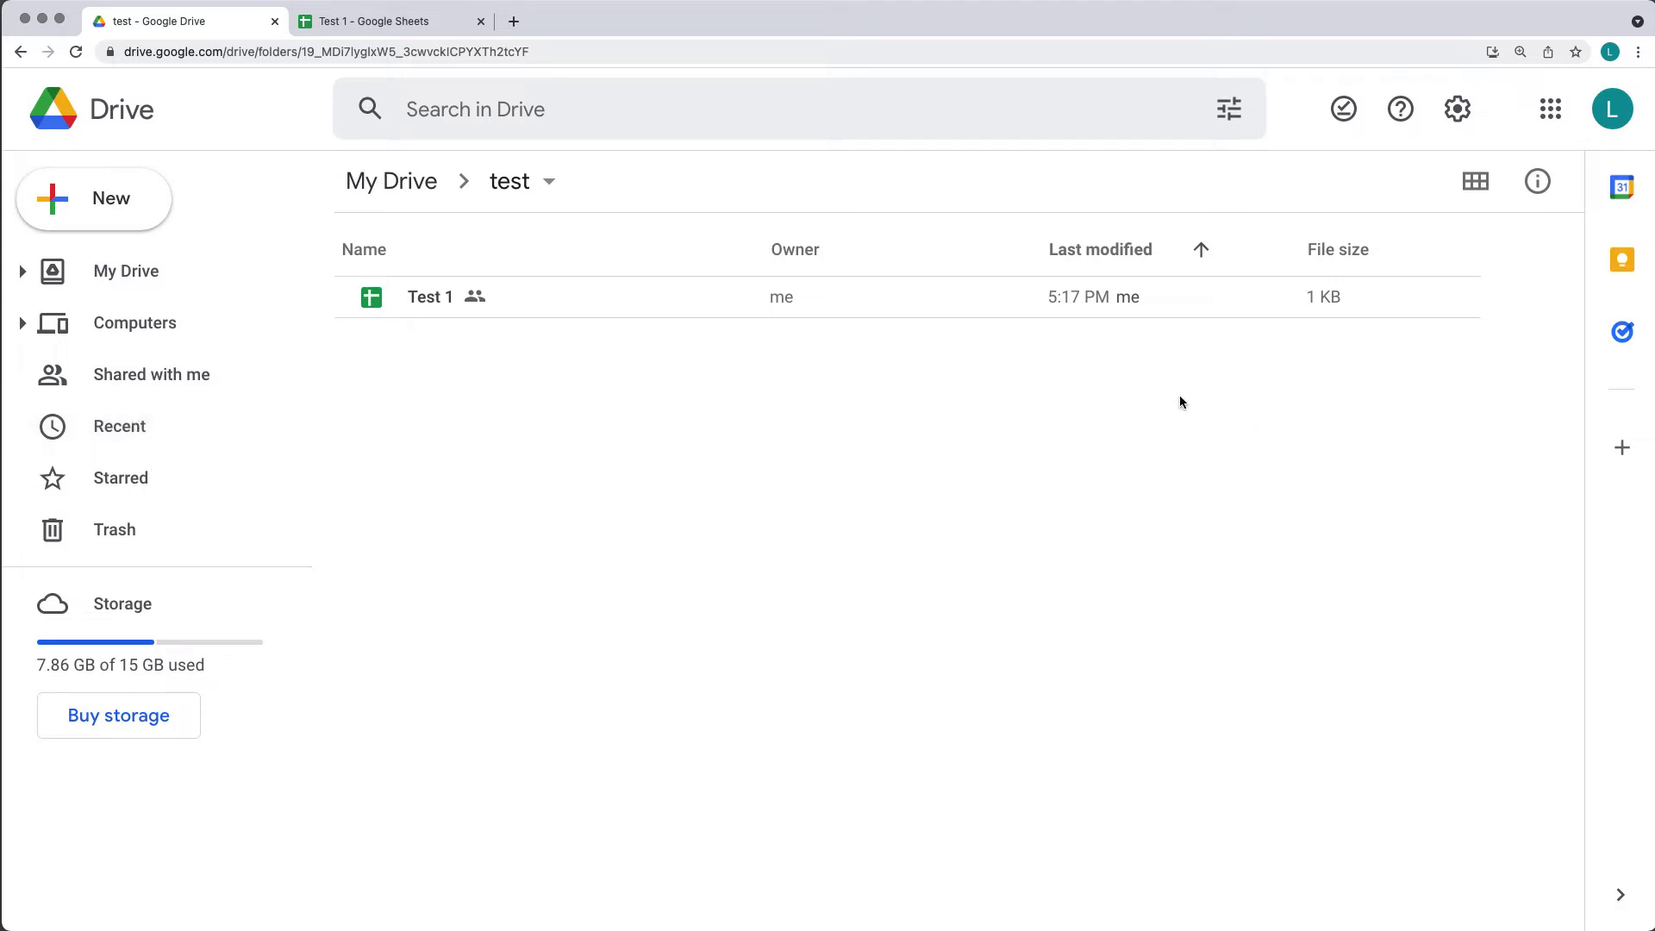
- Limit the Drive search to the Spreadsheets file type, then return to the Test 1 spreadsheet
left_click(582, 101)
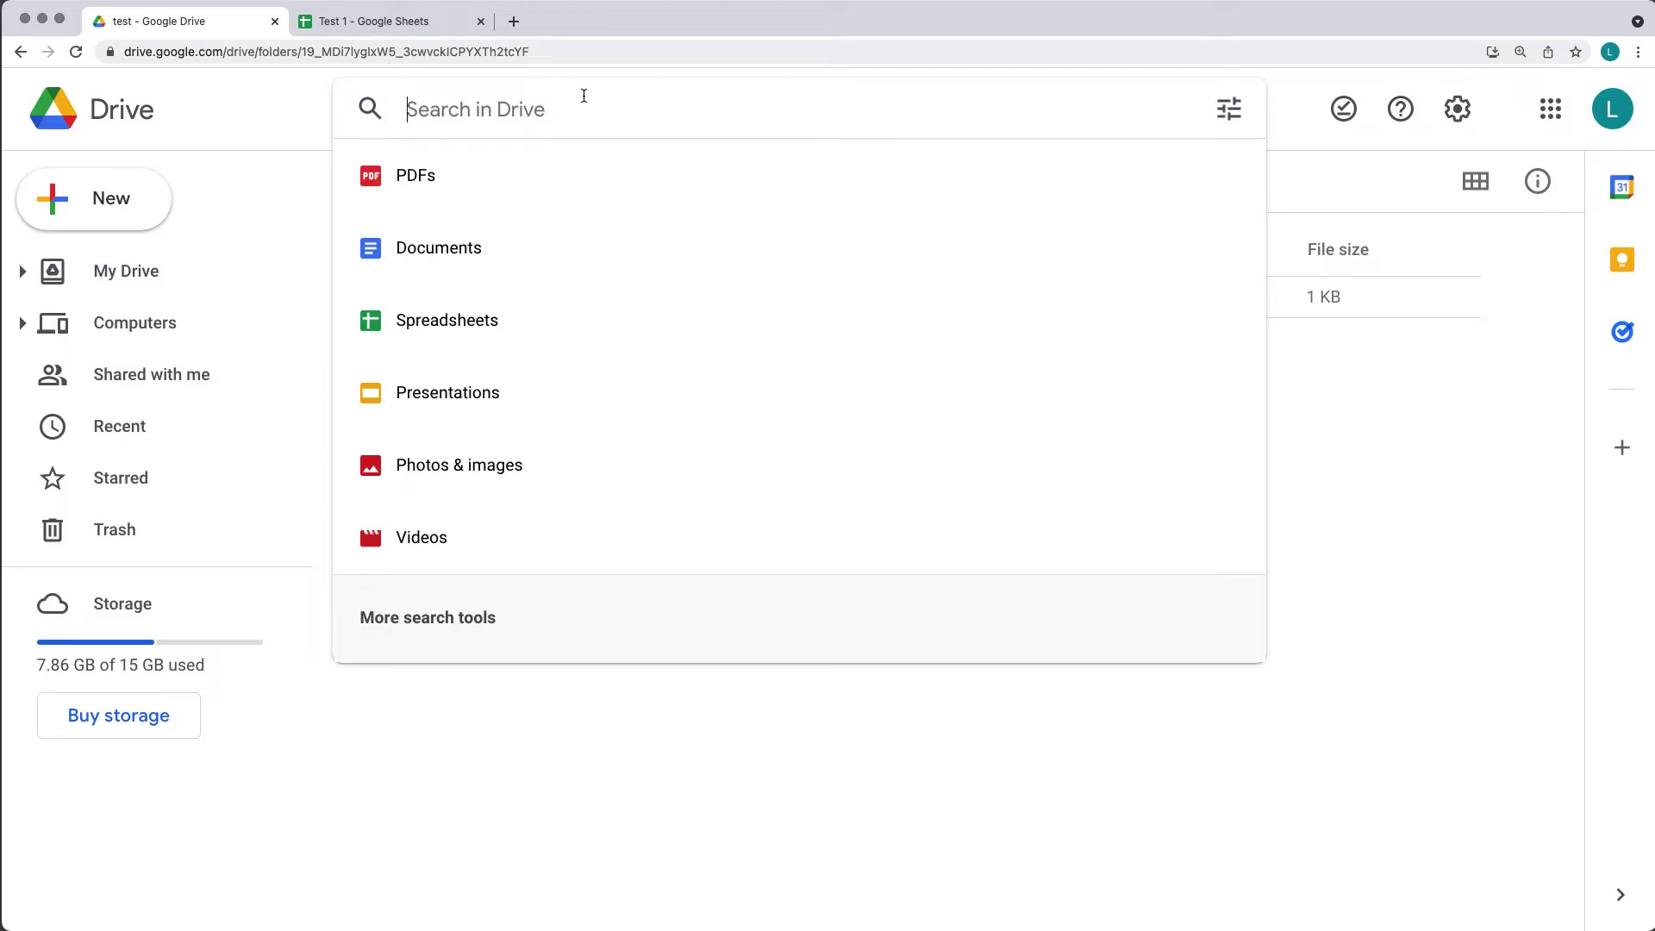
left_click(1229, 108)
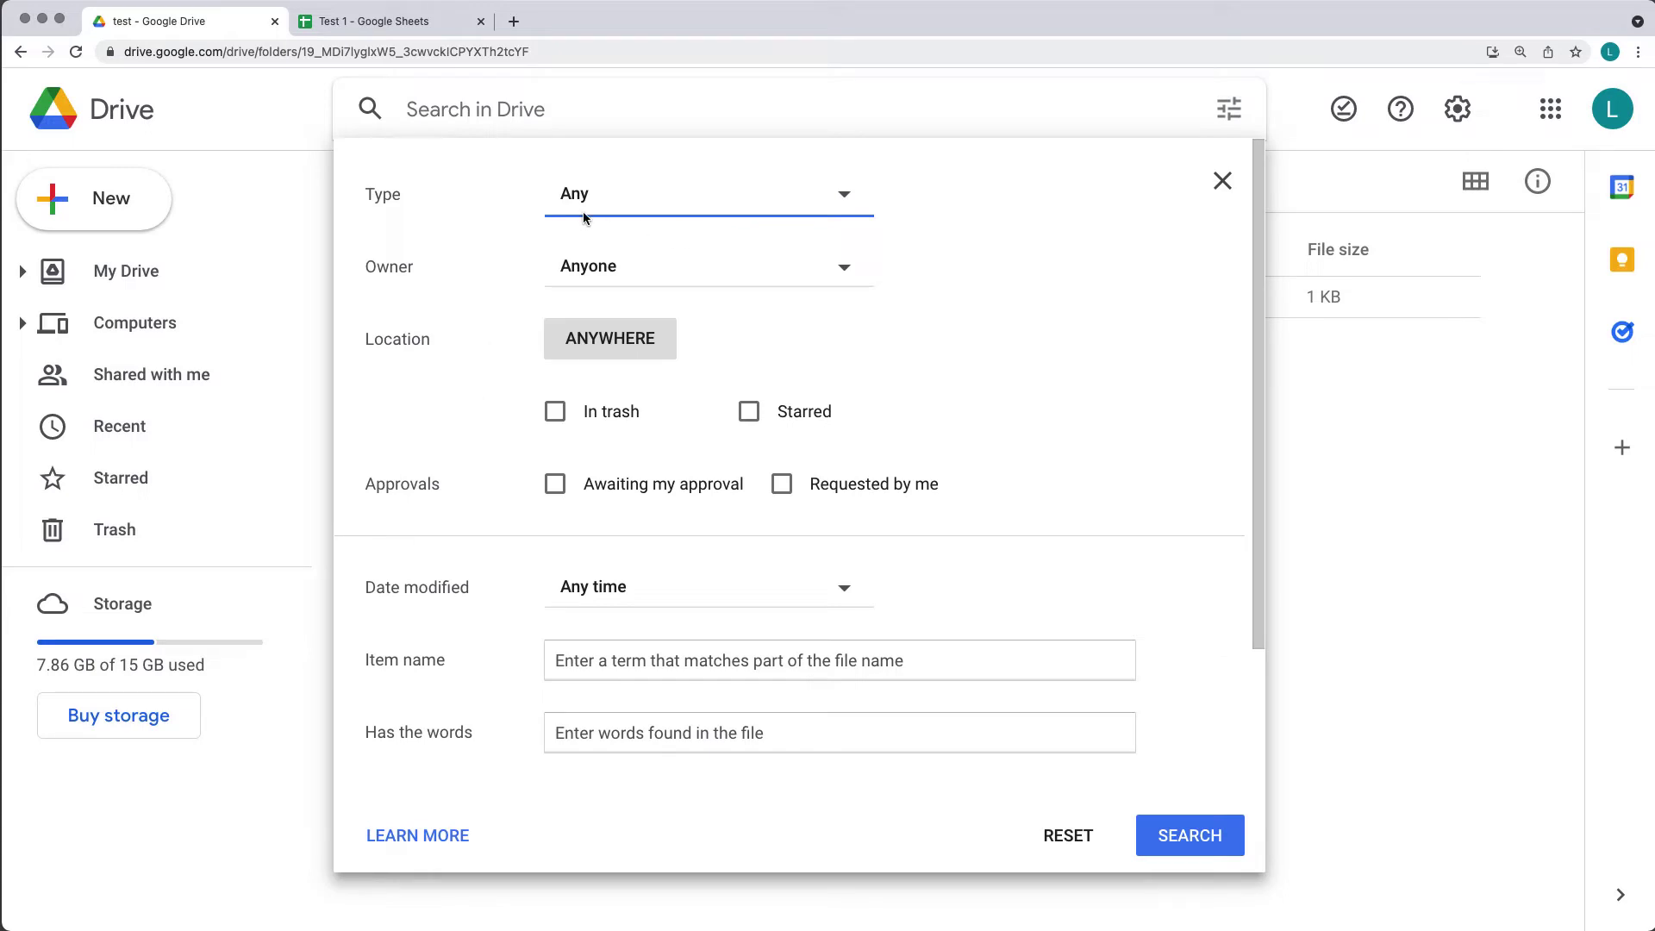
left_click(601, 207)
left_click(671, 361)
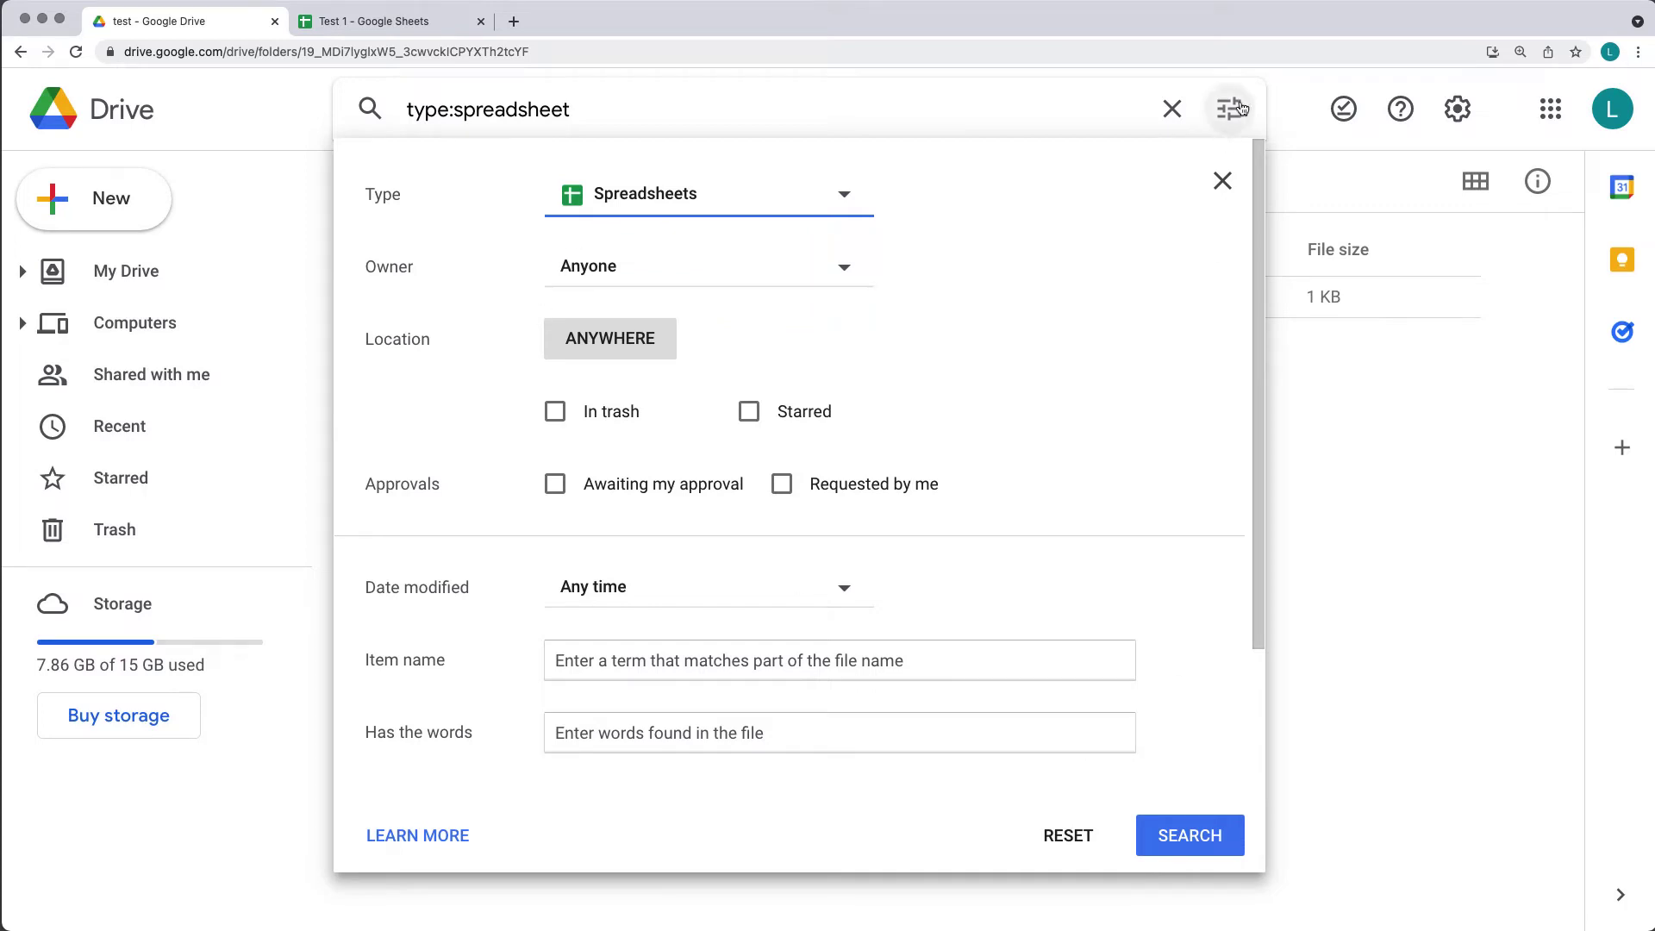
left_click(1223, 181)
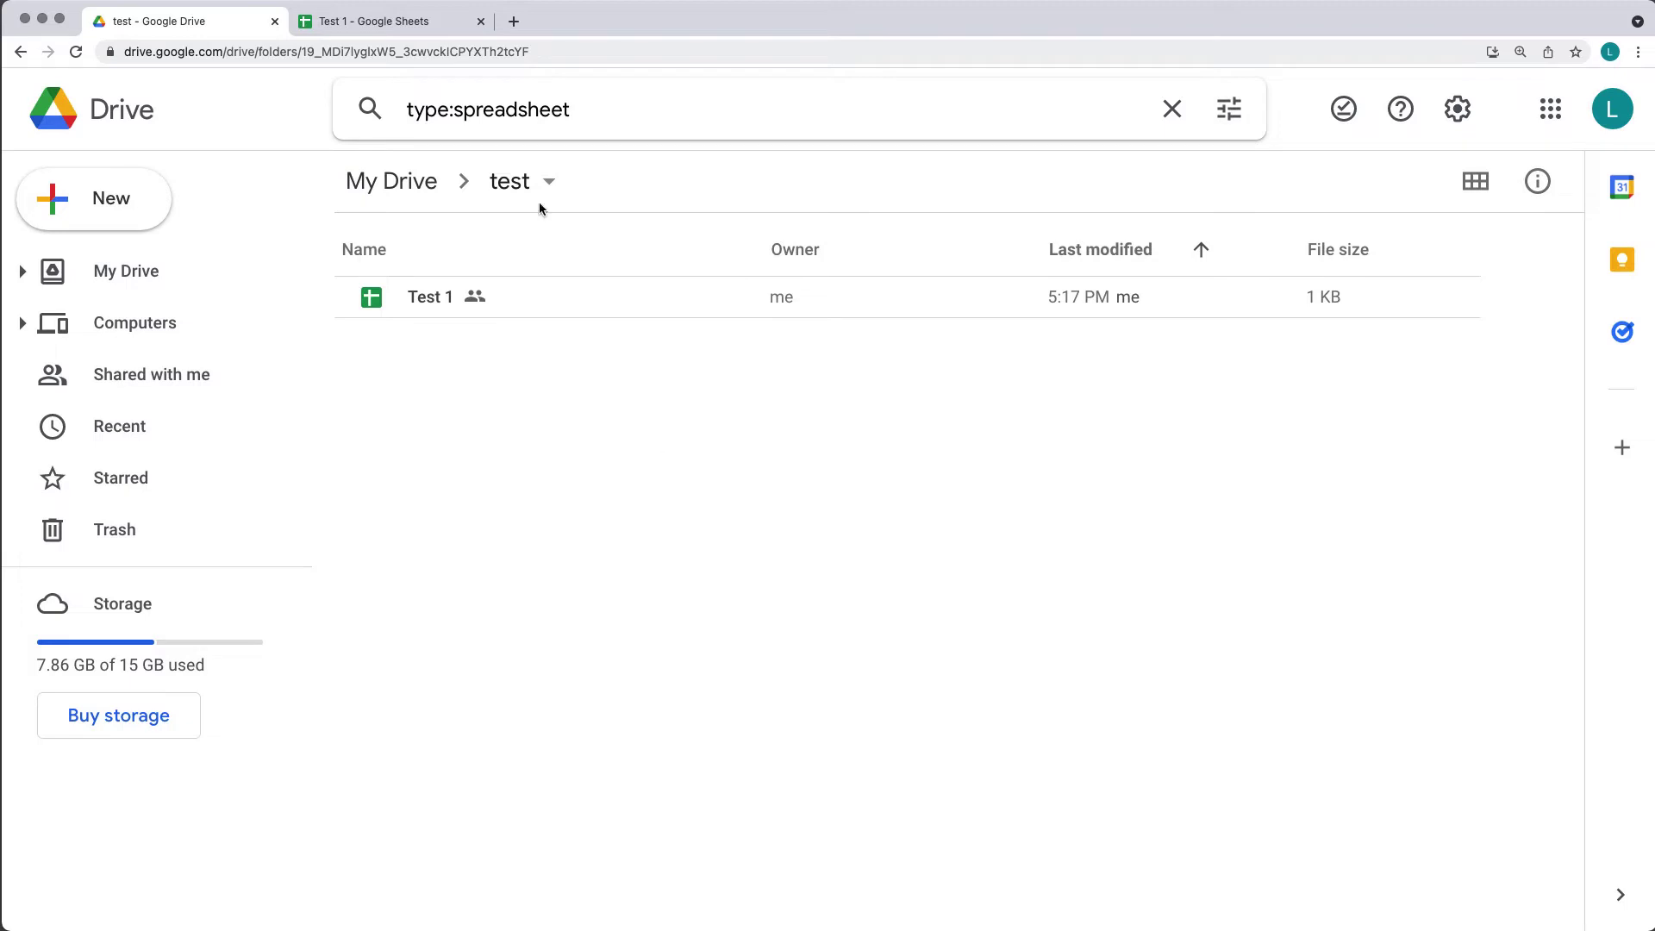
left_click(367, 21)
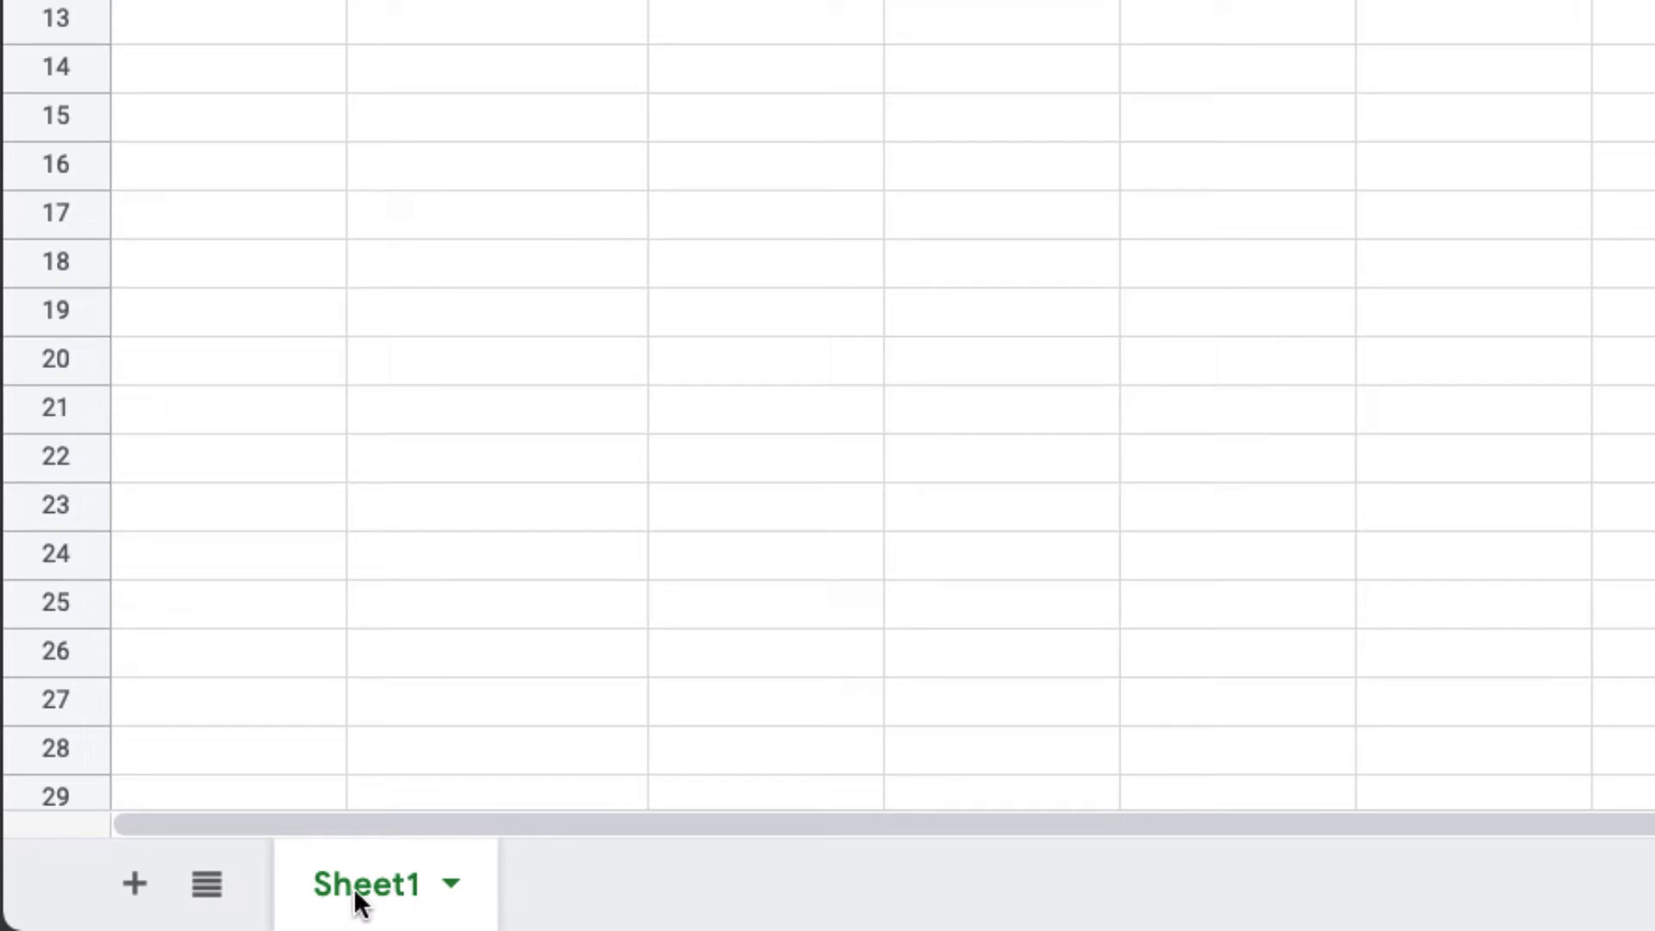
- Rename the Sheet1 tab to 'New Name'
double_click(355, 889)
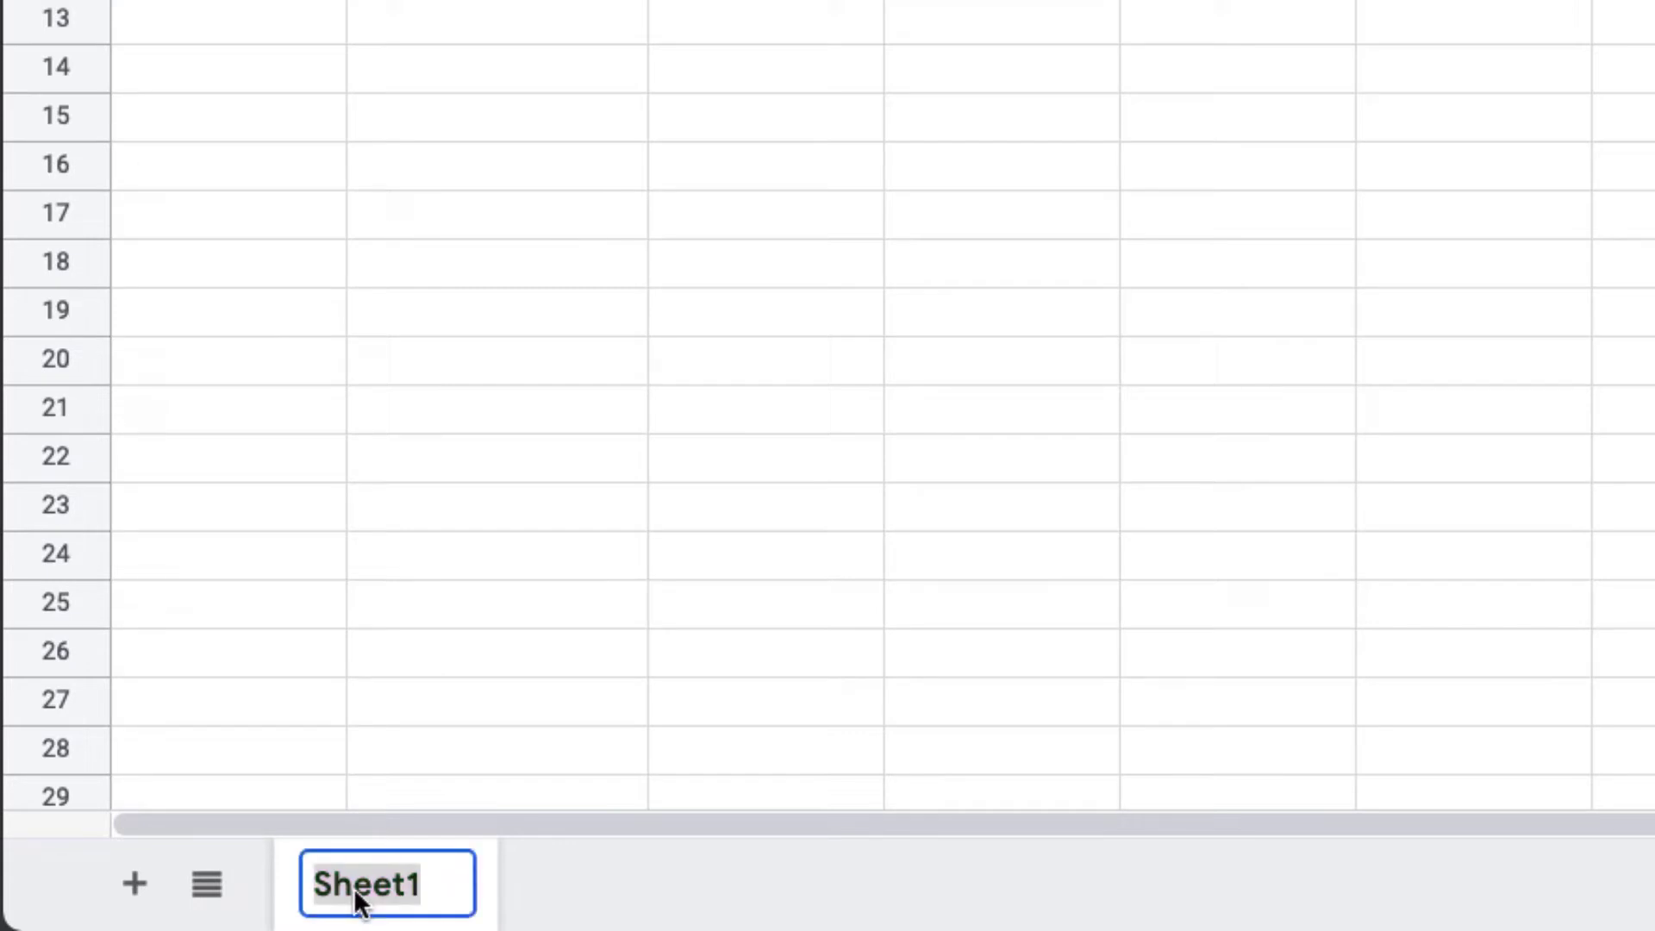
type("New Name")
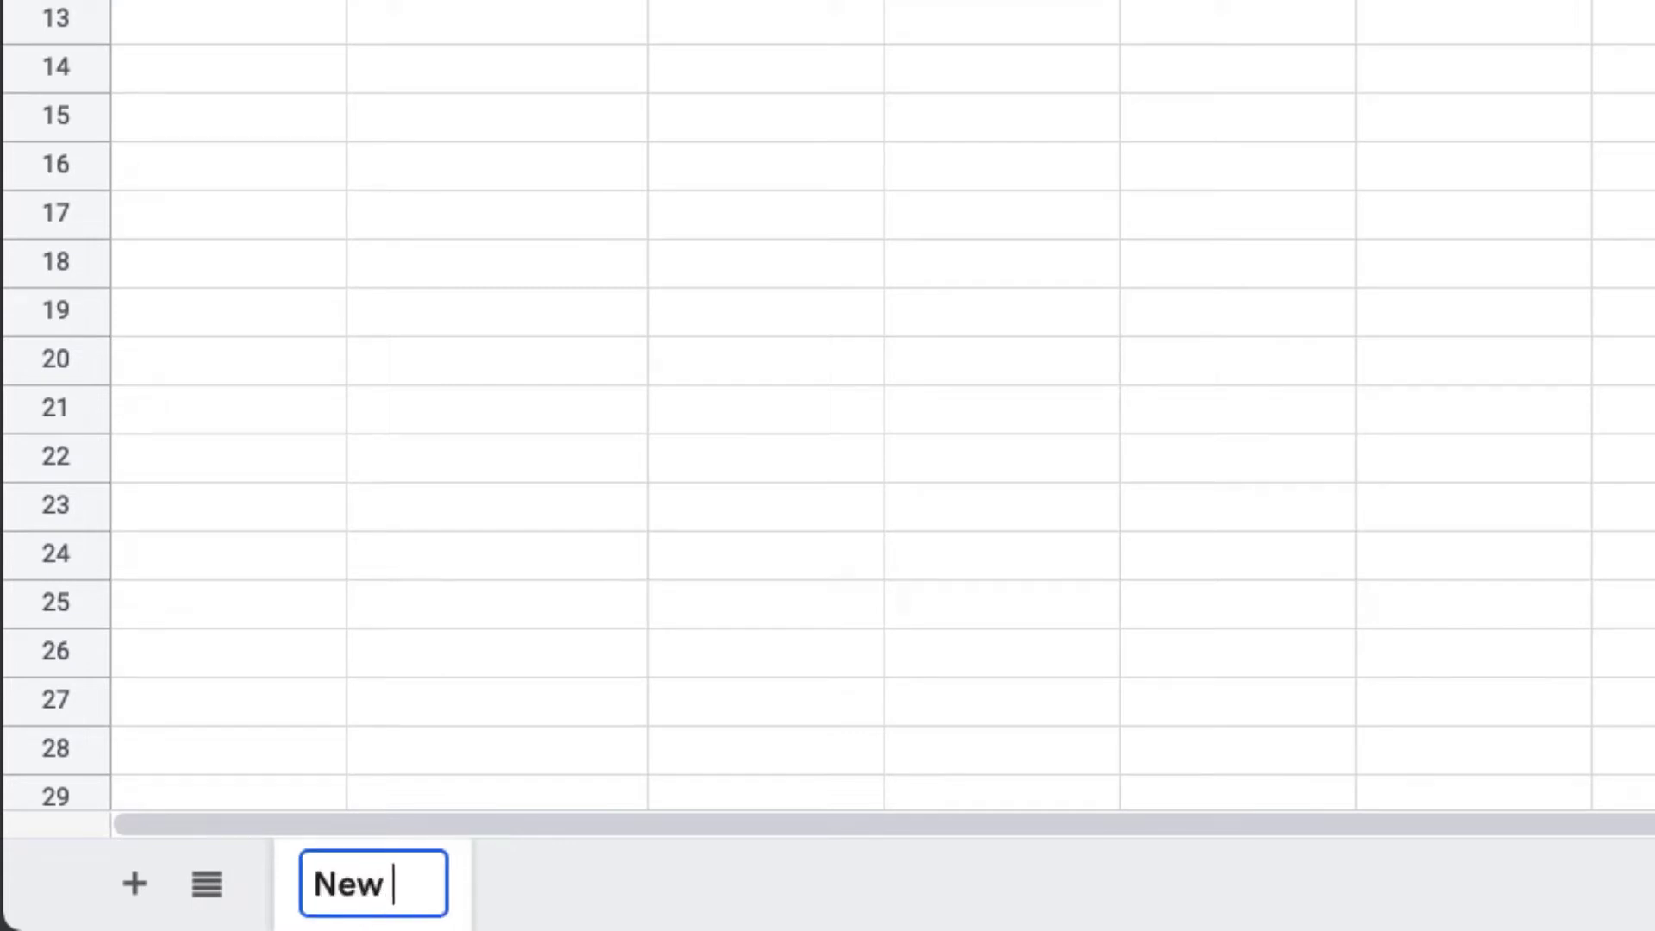
left_click(762, 370)
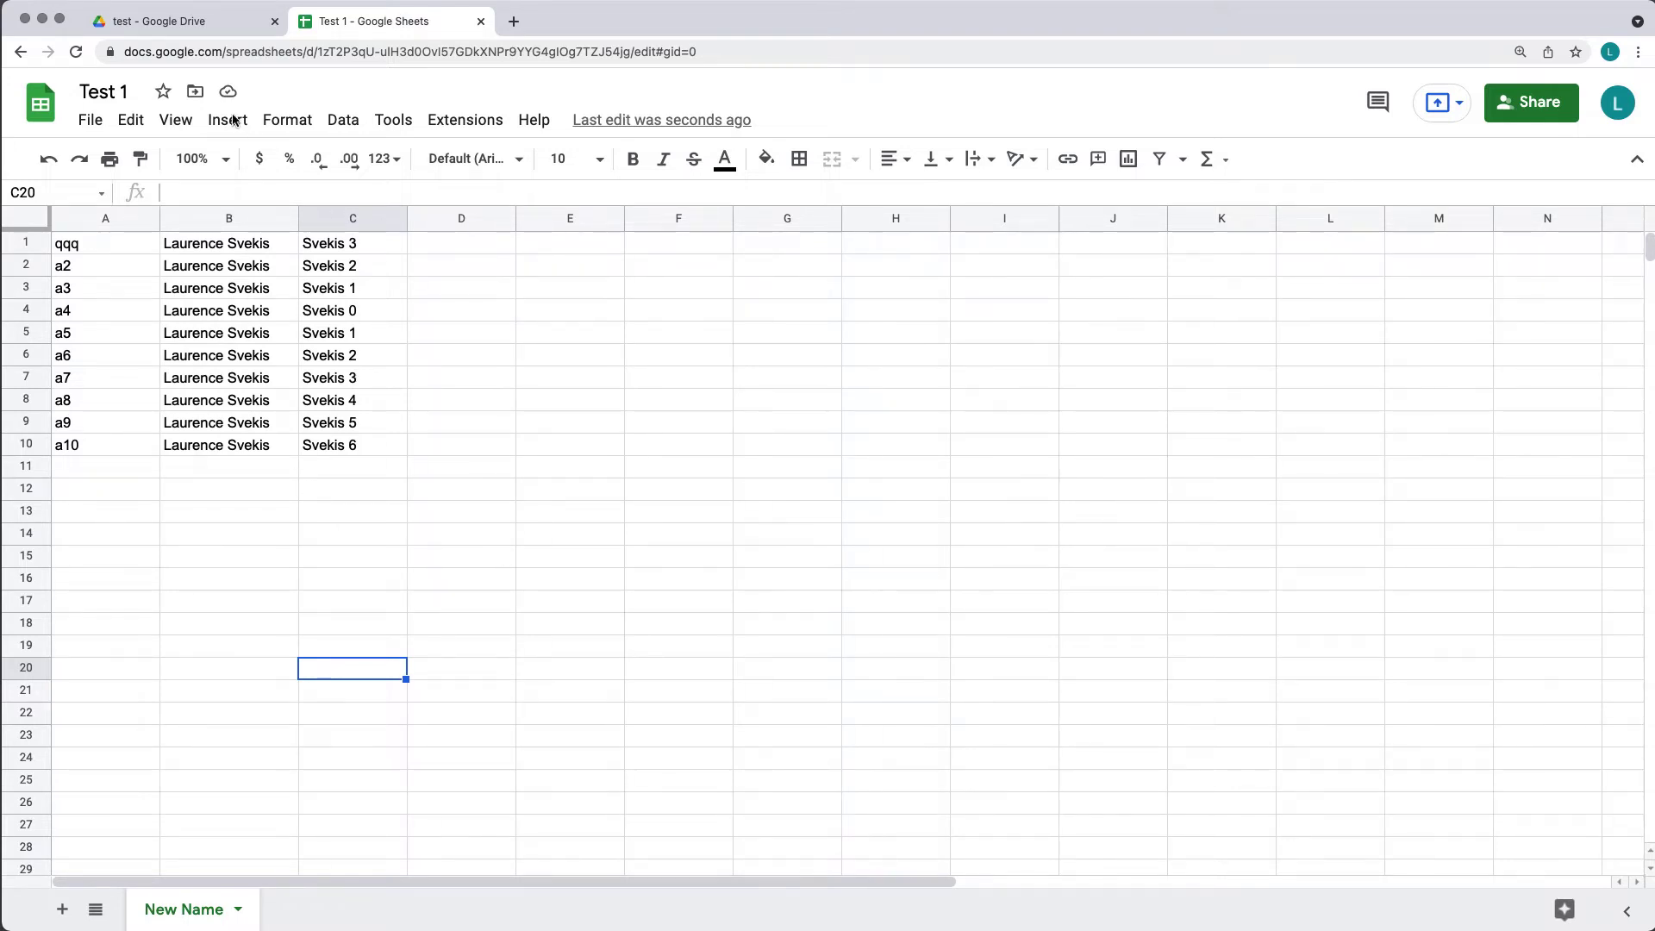
- Add Test 1 in the test folder to Starred and check the Starred page
left_click(191, 30)
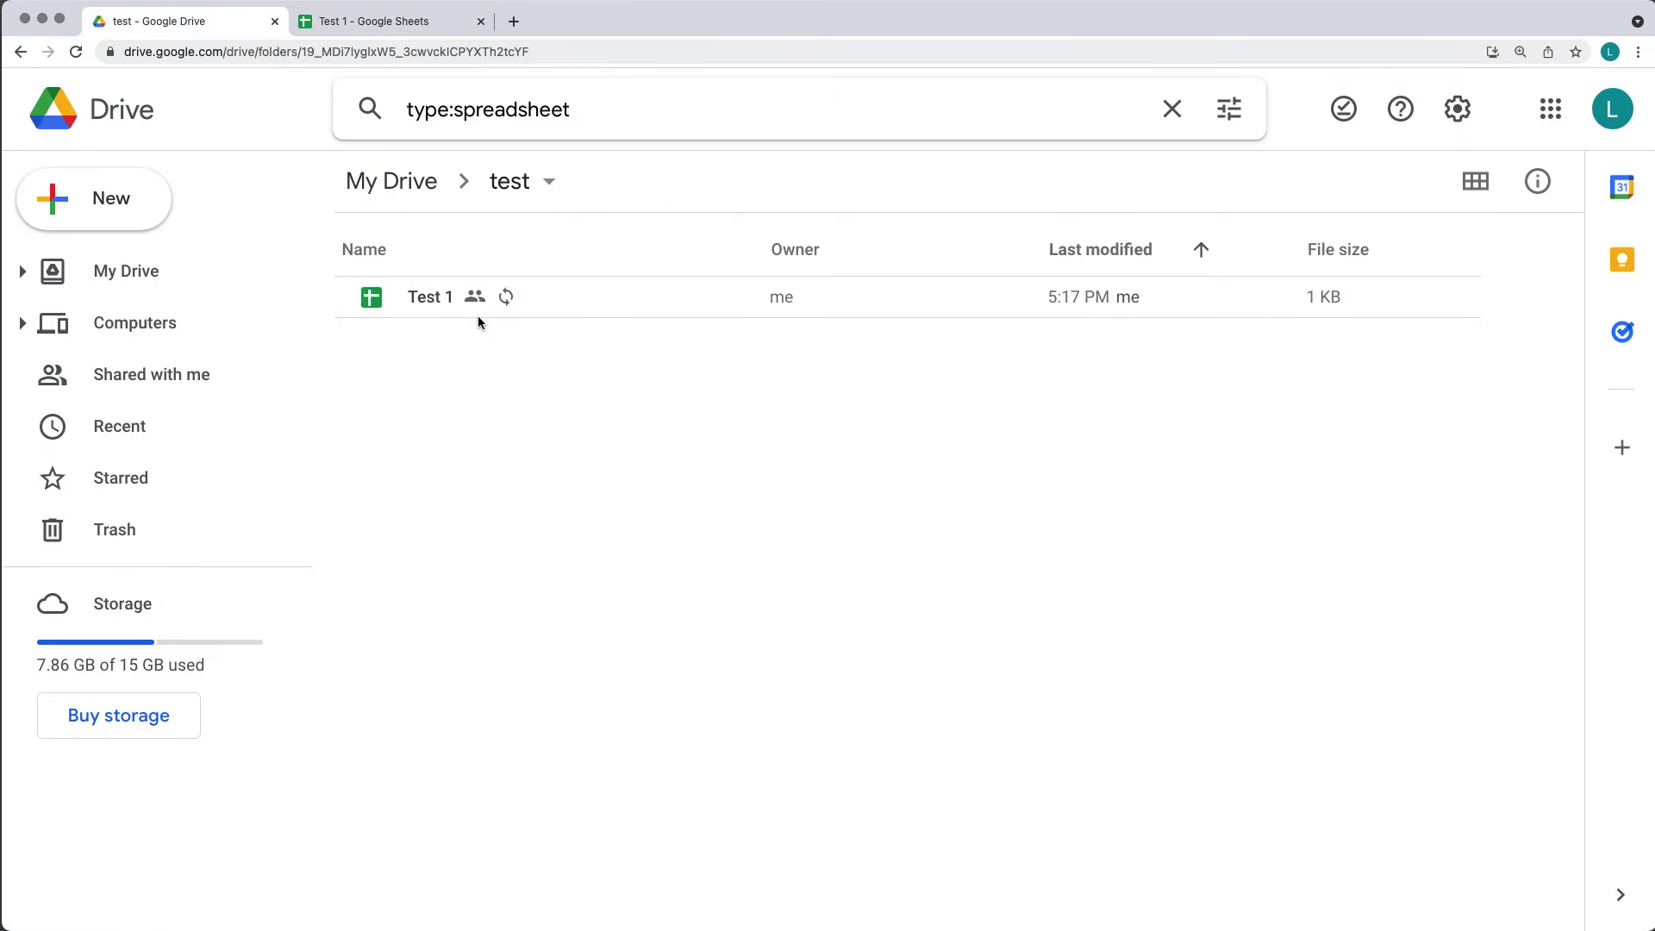
left_click(435, 298)
right_click(435, 298)
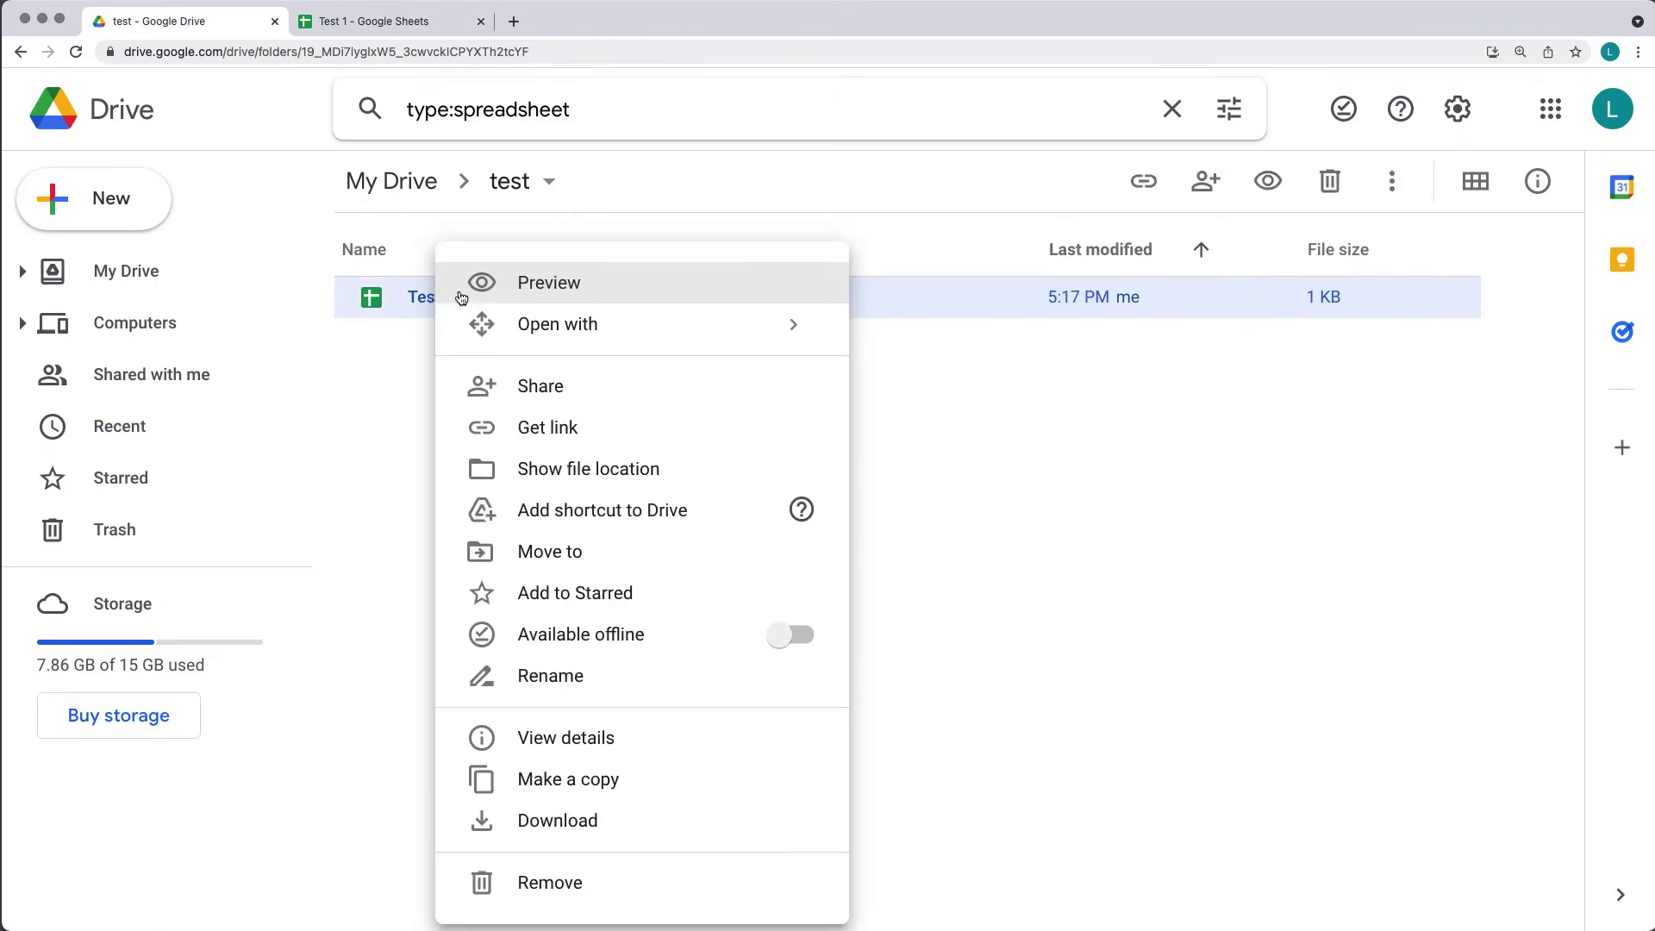
left_click(597, 602)
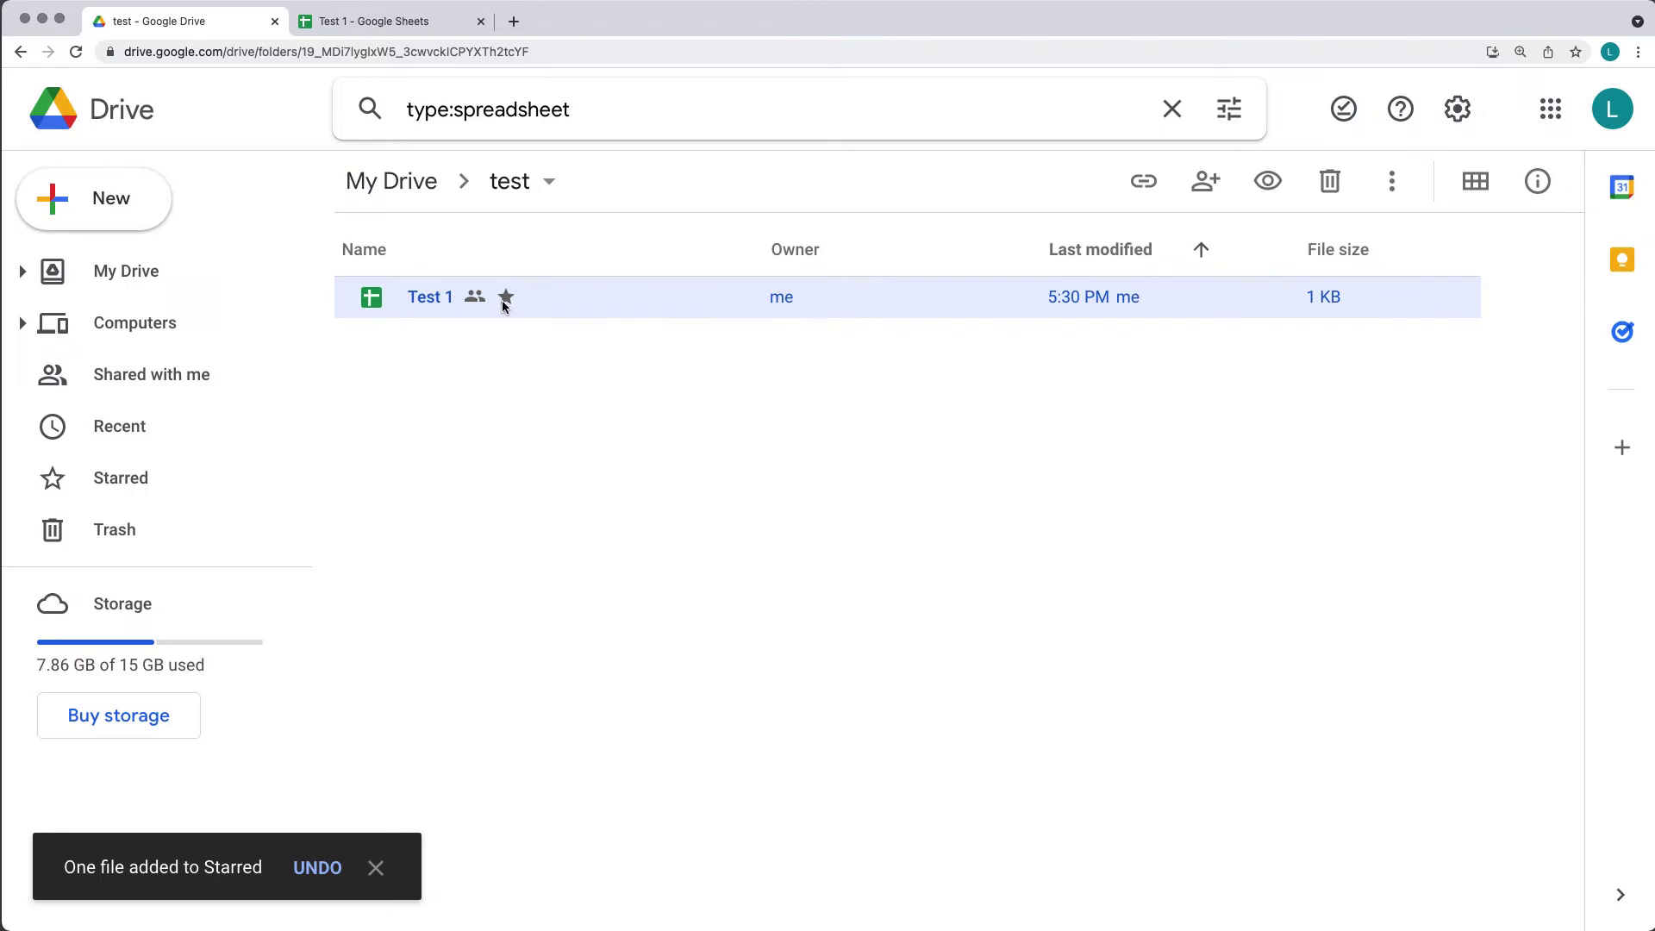
left_click(581, 608)
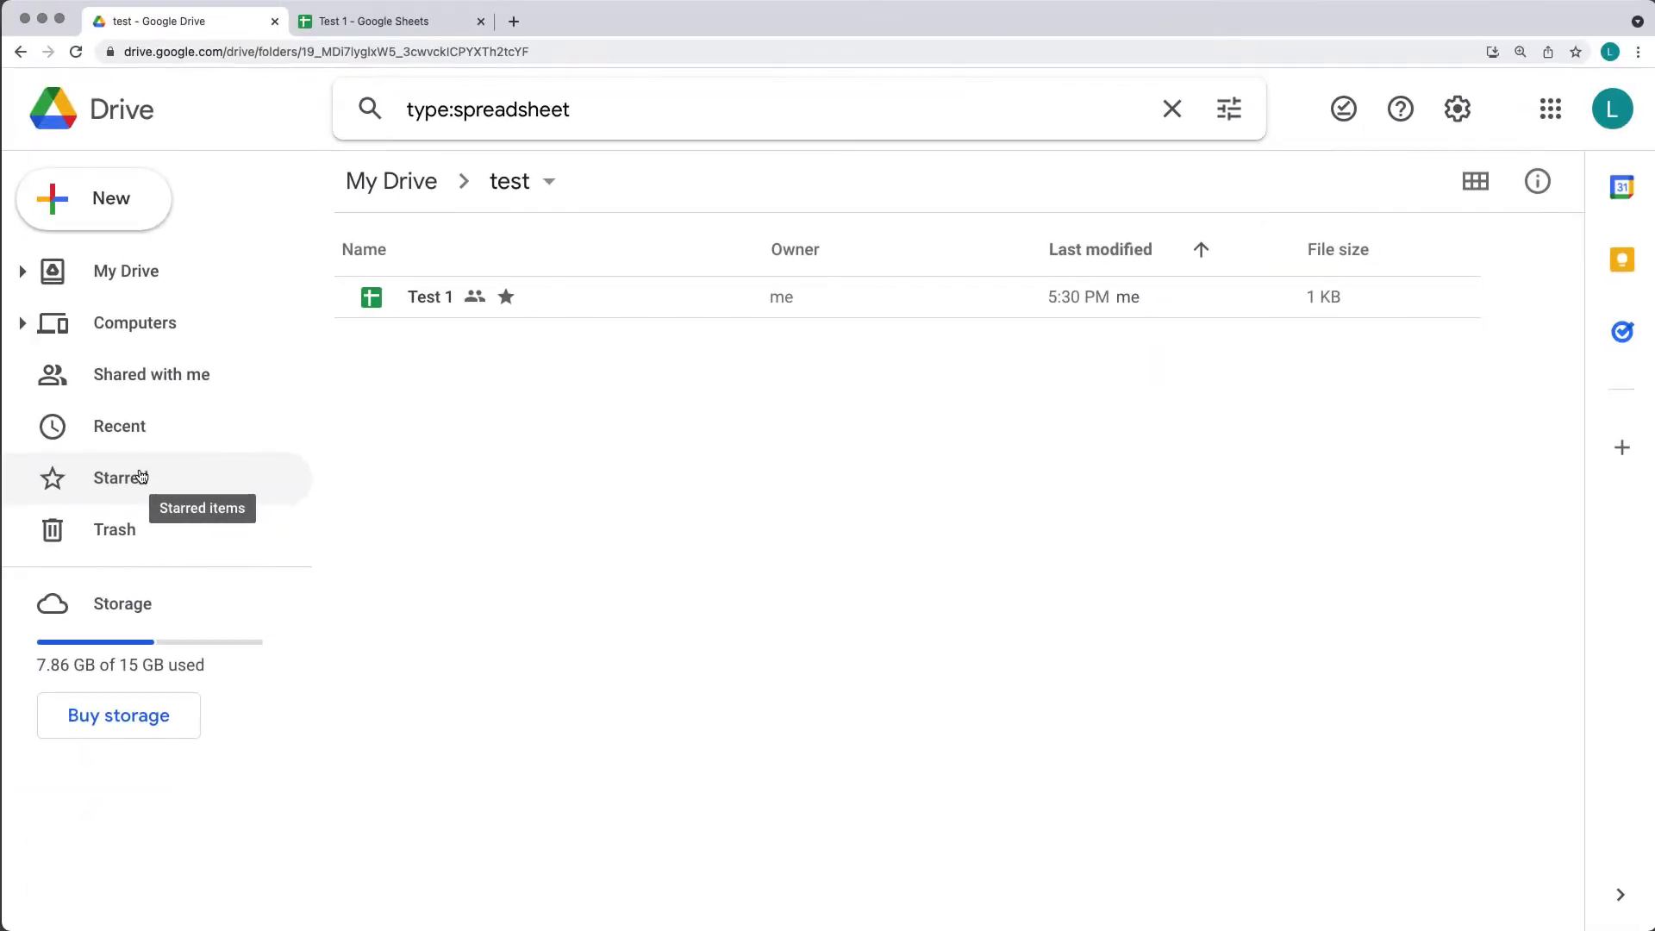
left_click(140, 476)
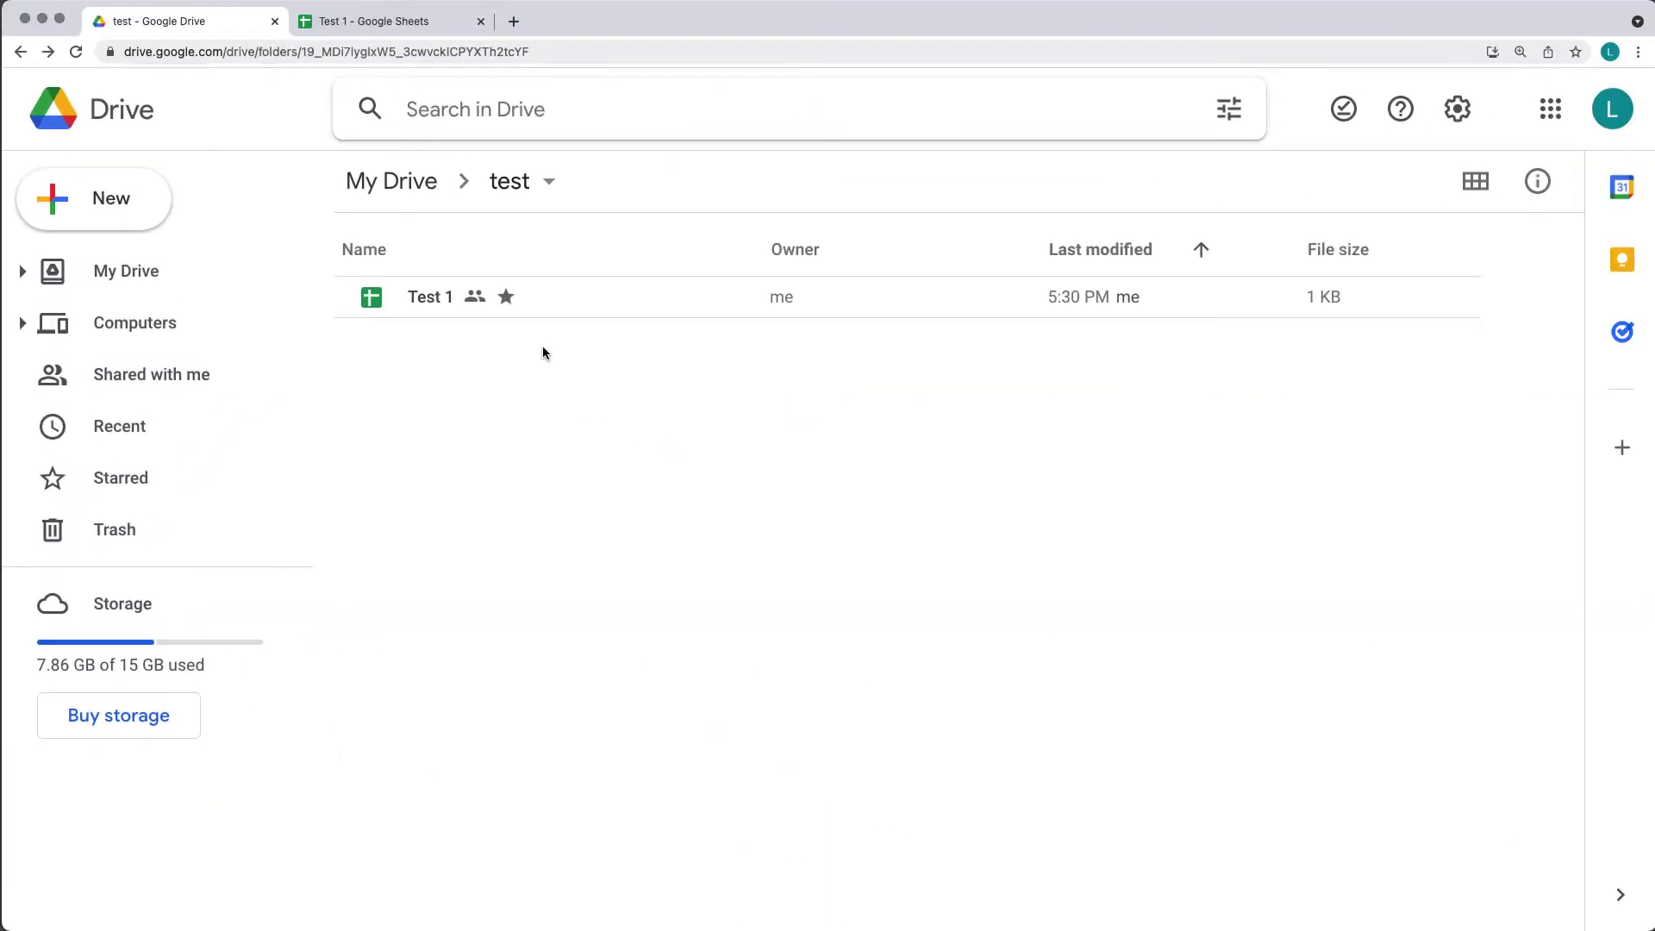
right_click(416, 299)
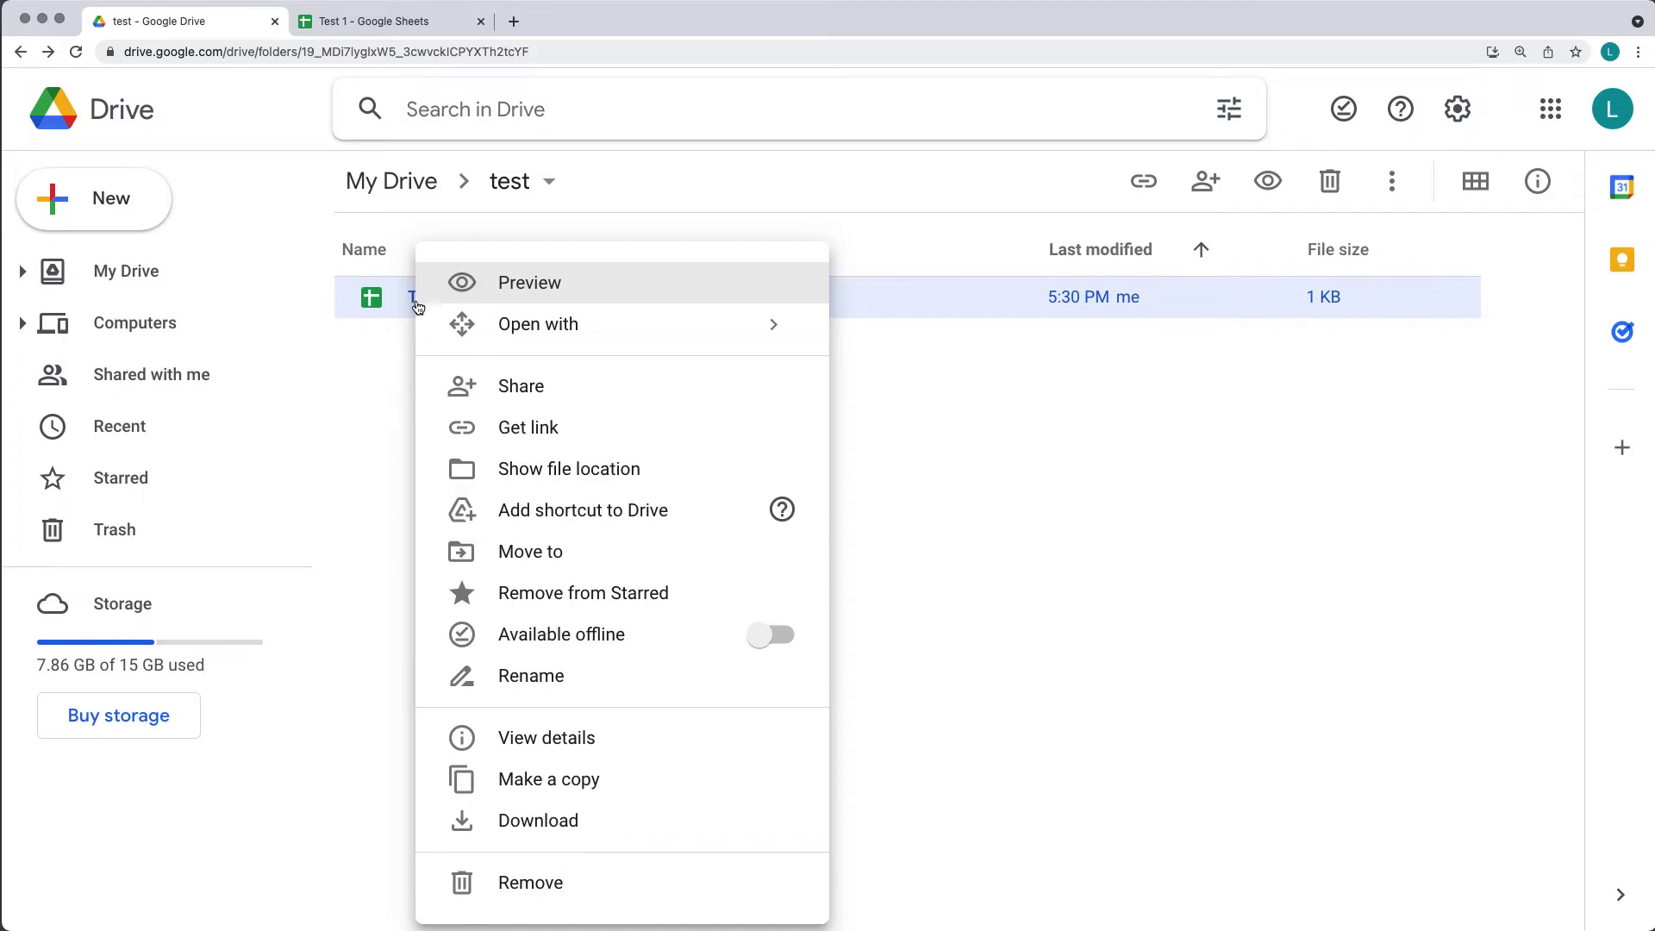
left_click(542, 479)
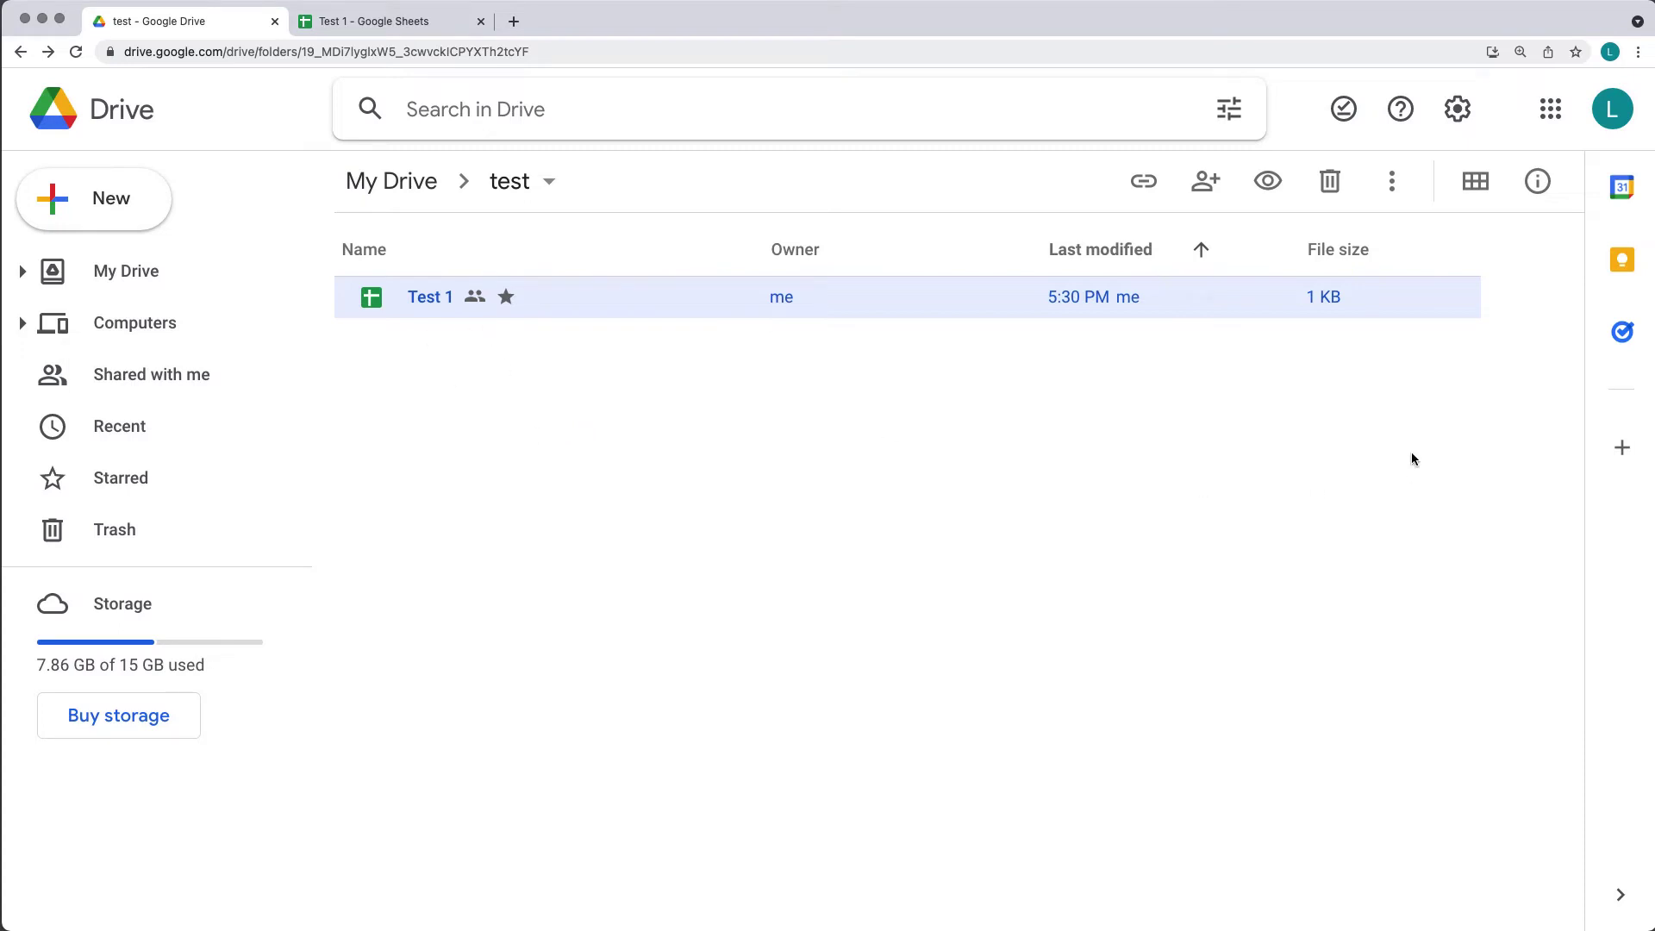
- Open Test 1's details pane and review its activity history and details
left_click(1539, 198)
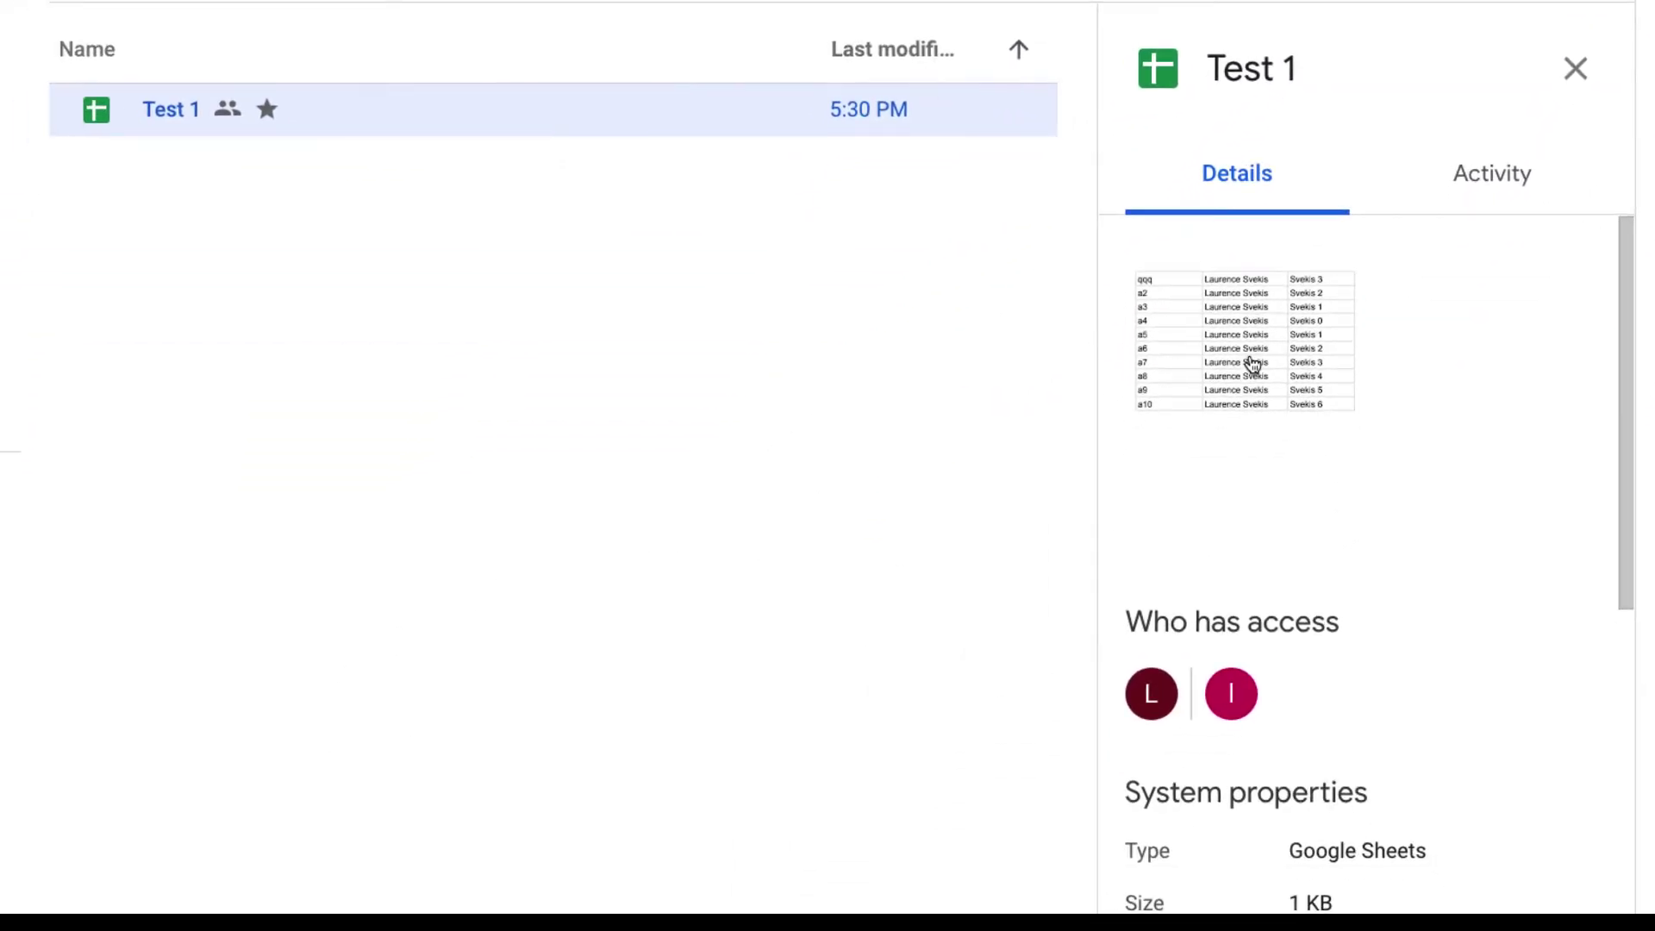
left_click(1450, 187)
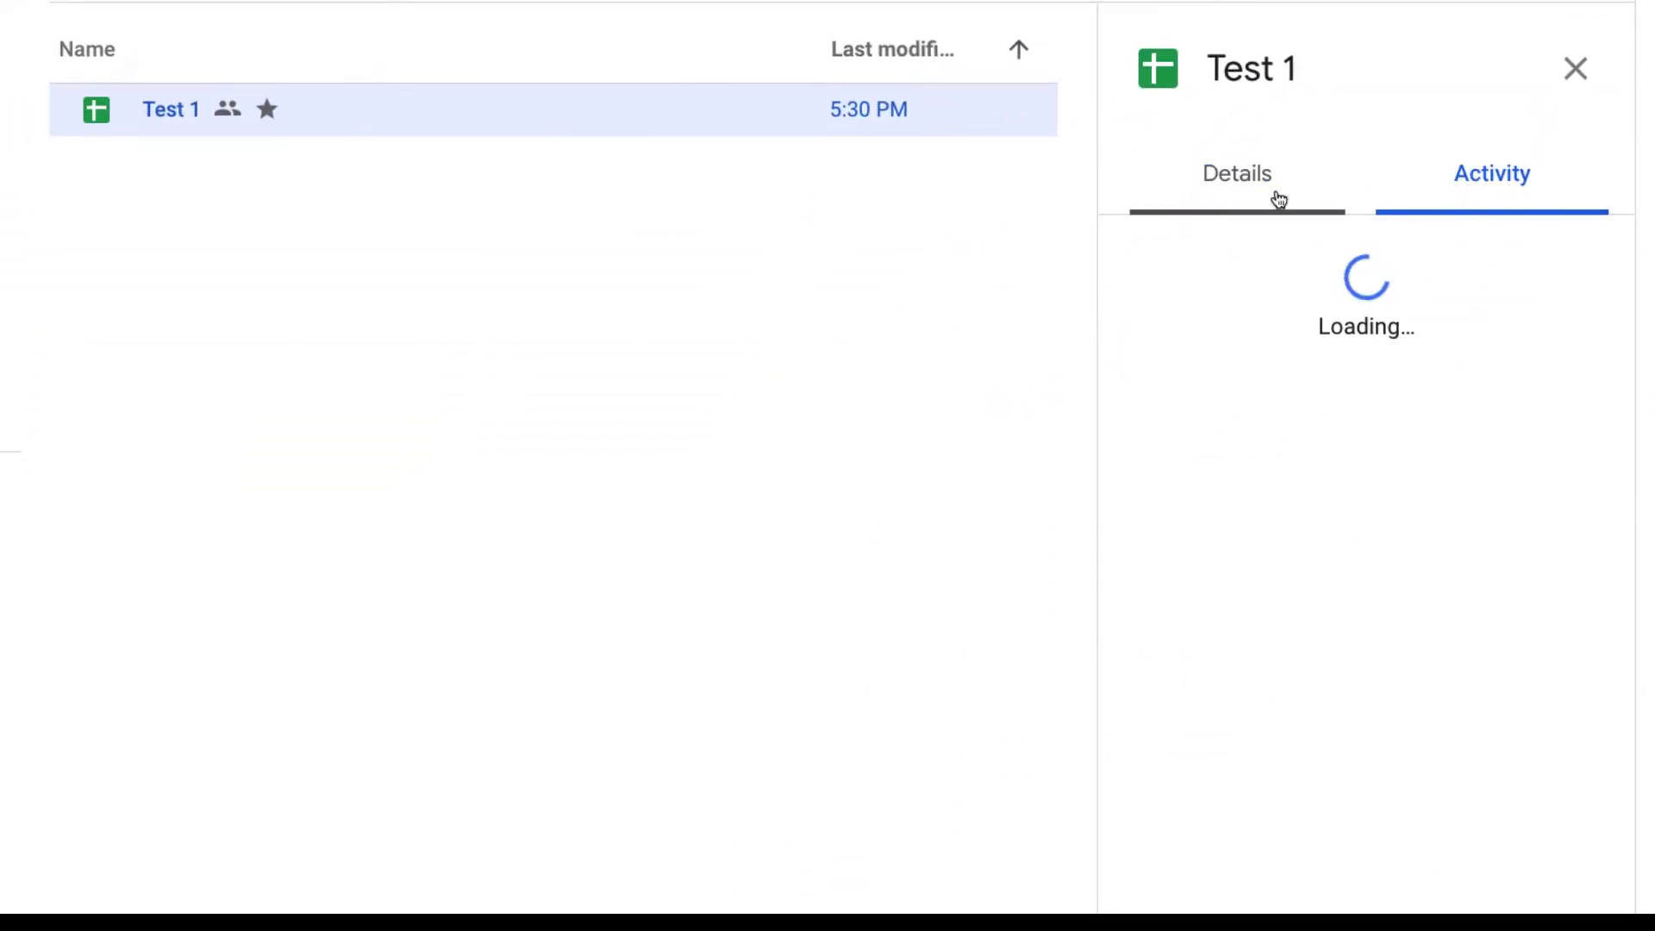
left_click(1213, 188)
left_click(1461, 200)
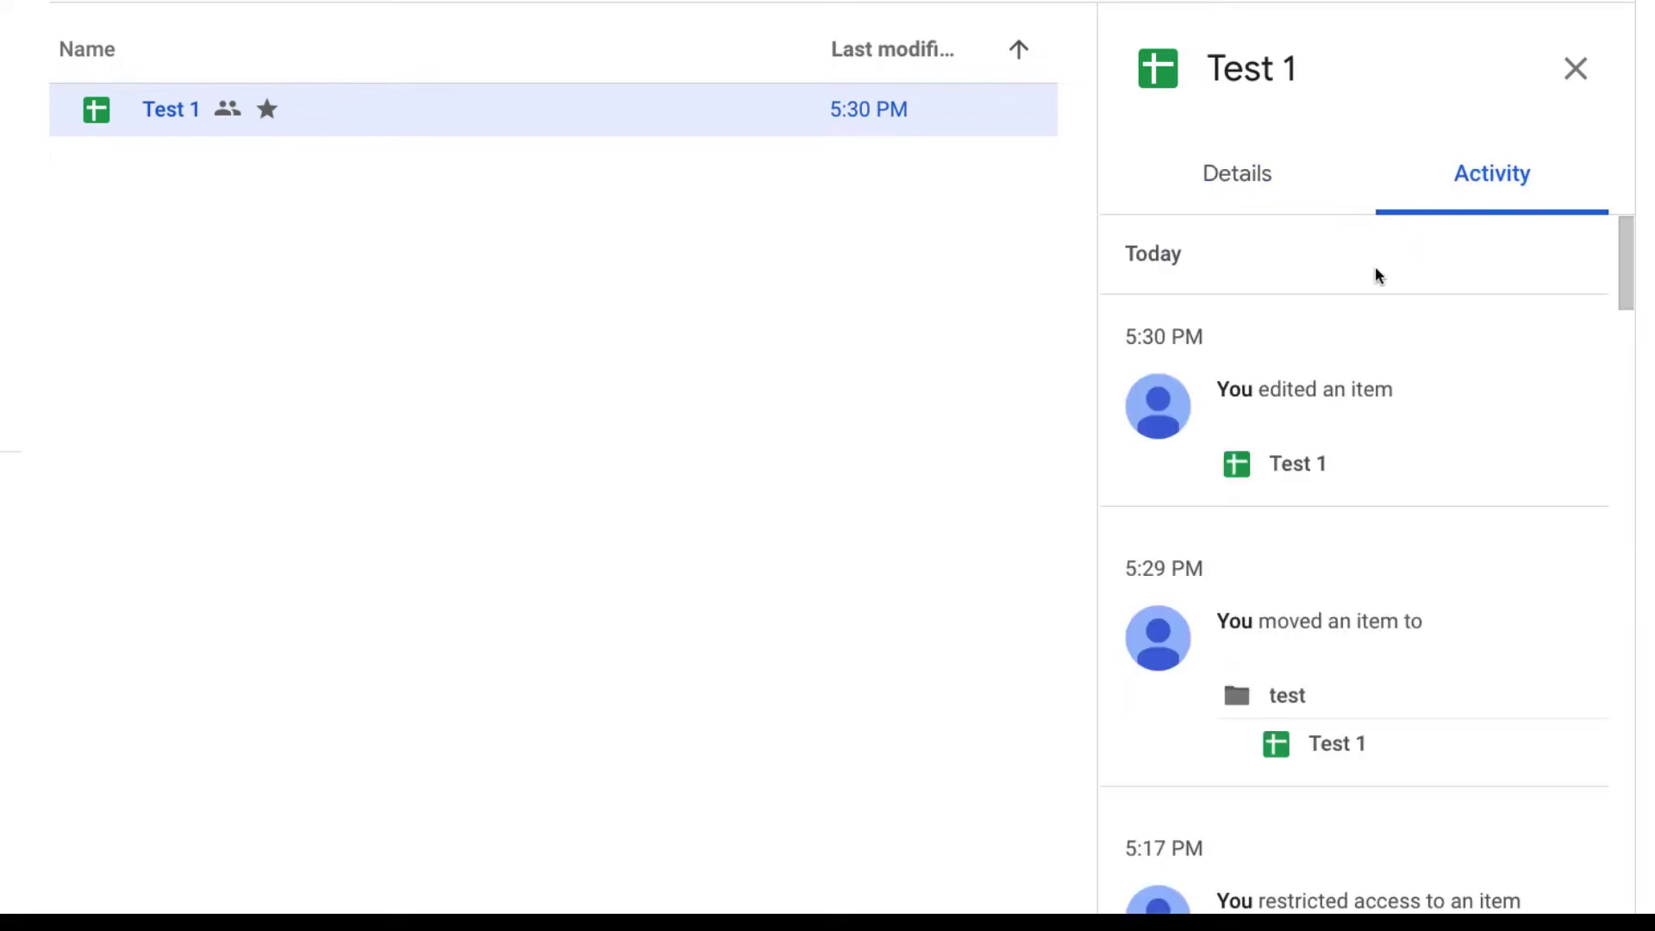
left_click(1213, 189)
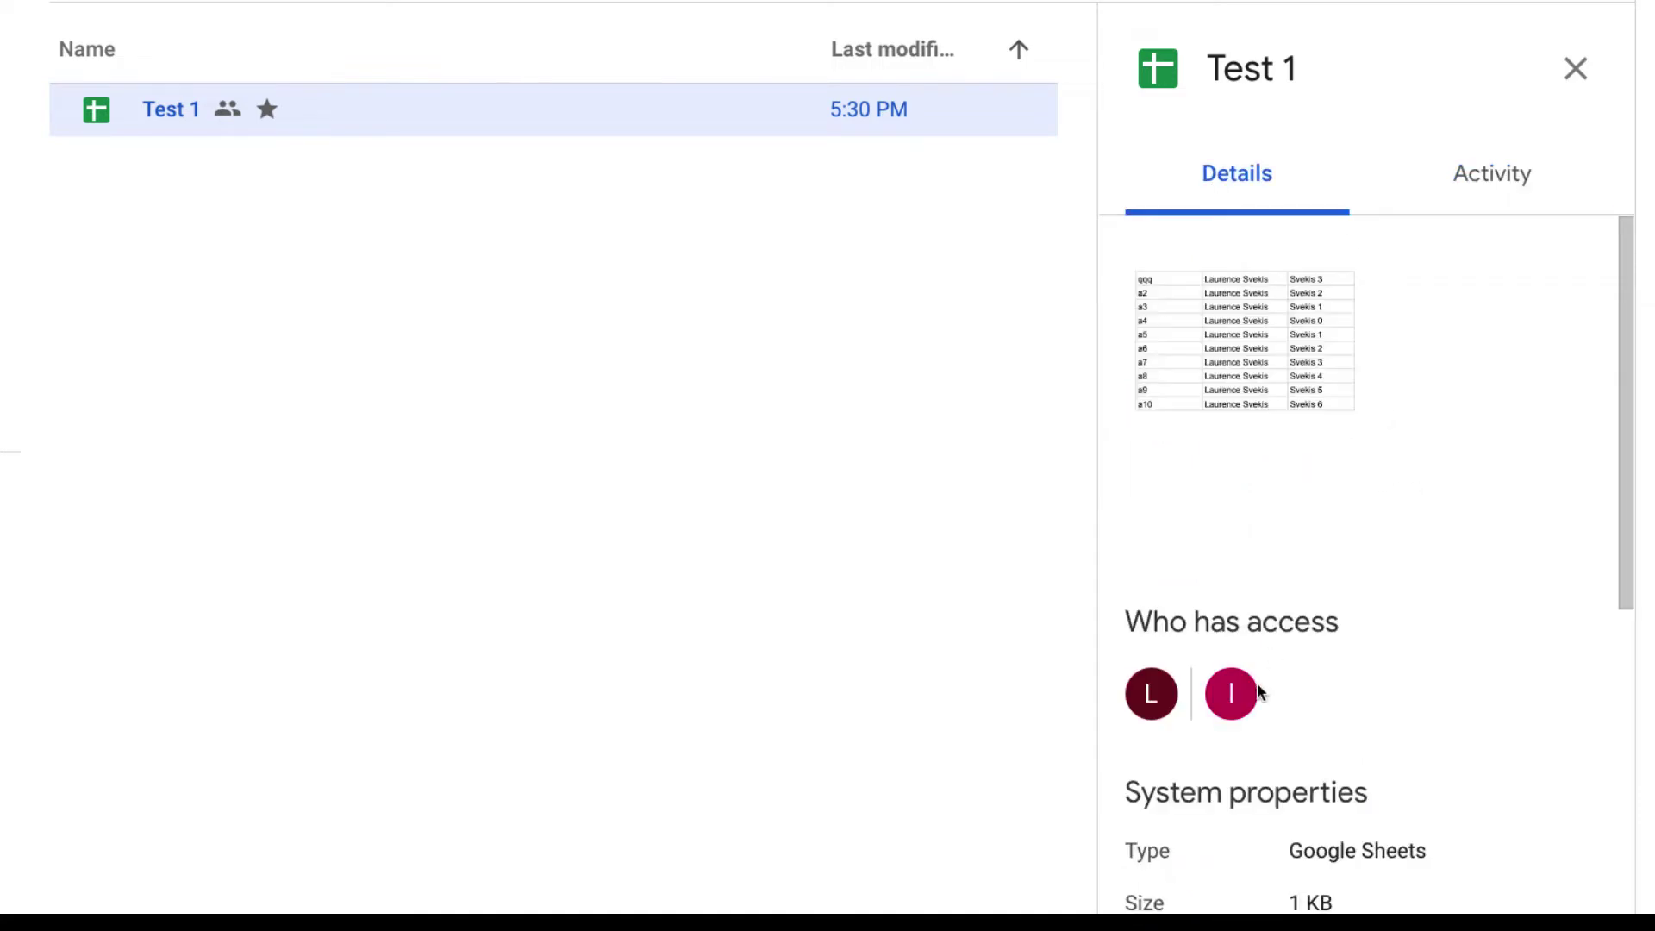
- Scroll Test 1's properties to the file size, view the test folder's activity, then close the panel
scroll(1250, 545, "down", 3)
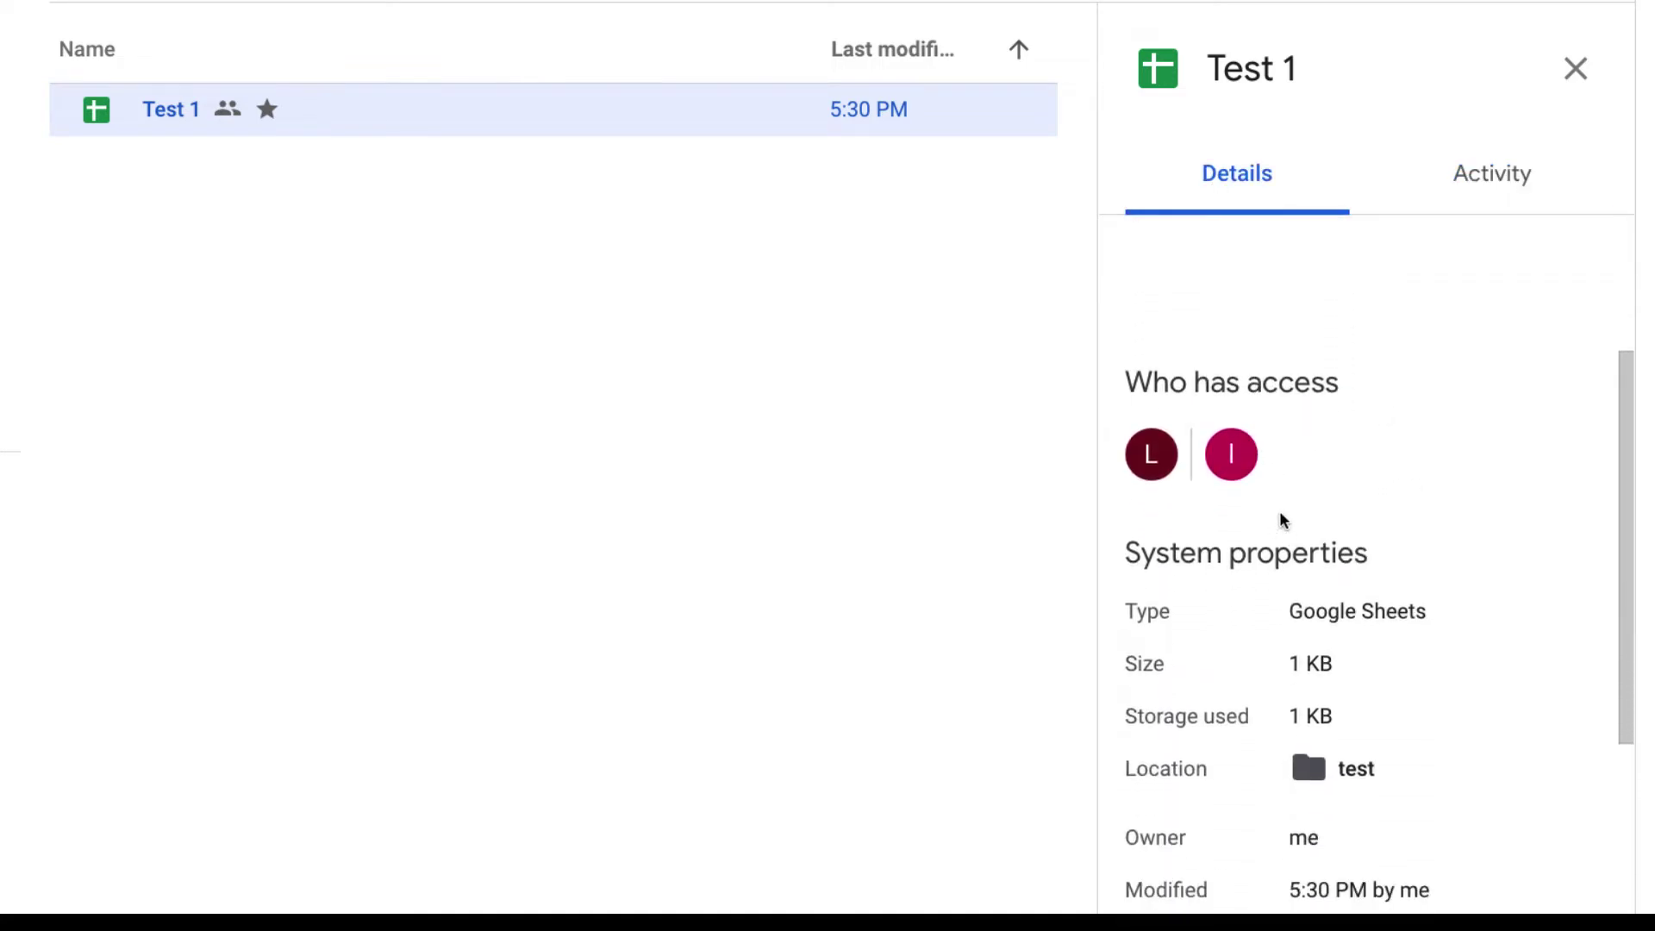
left_click_drag(1289, 611, 1489, 609)
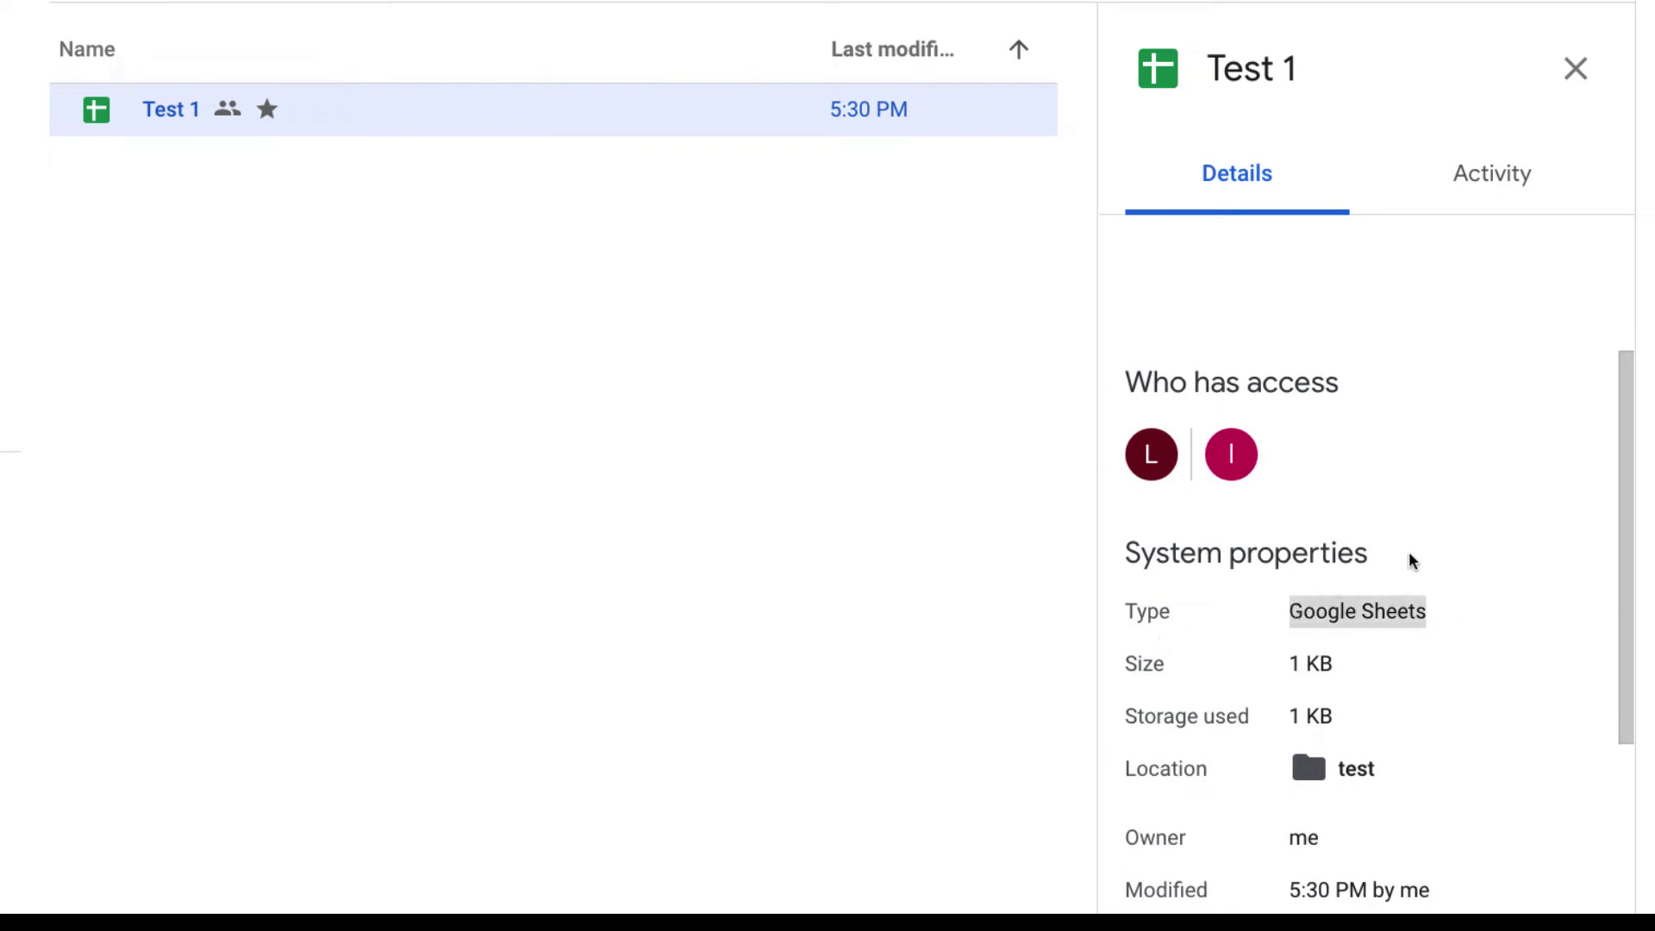
scroll(1408, 558, "down", 2)
left_click_drag(1333, 532, 1270, 535)
left_click(1293, 635)
left_click(1496, 165)
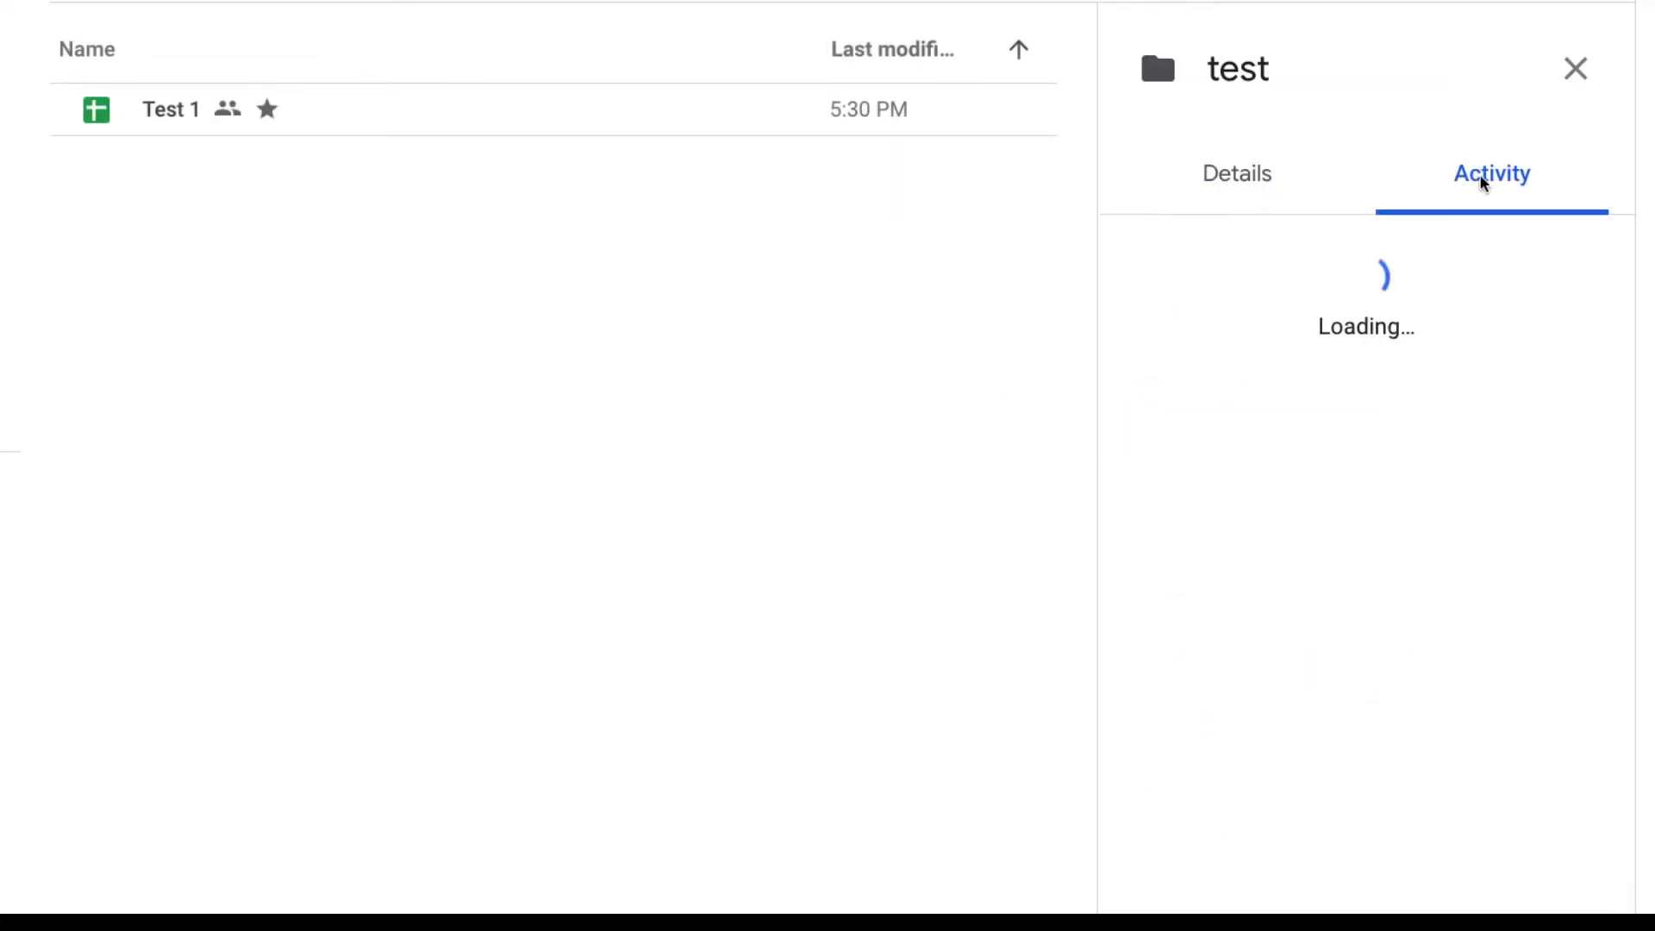
left_click(1577, 68)
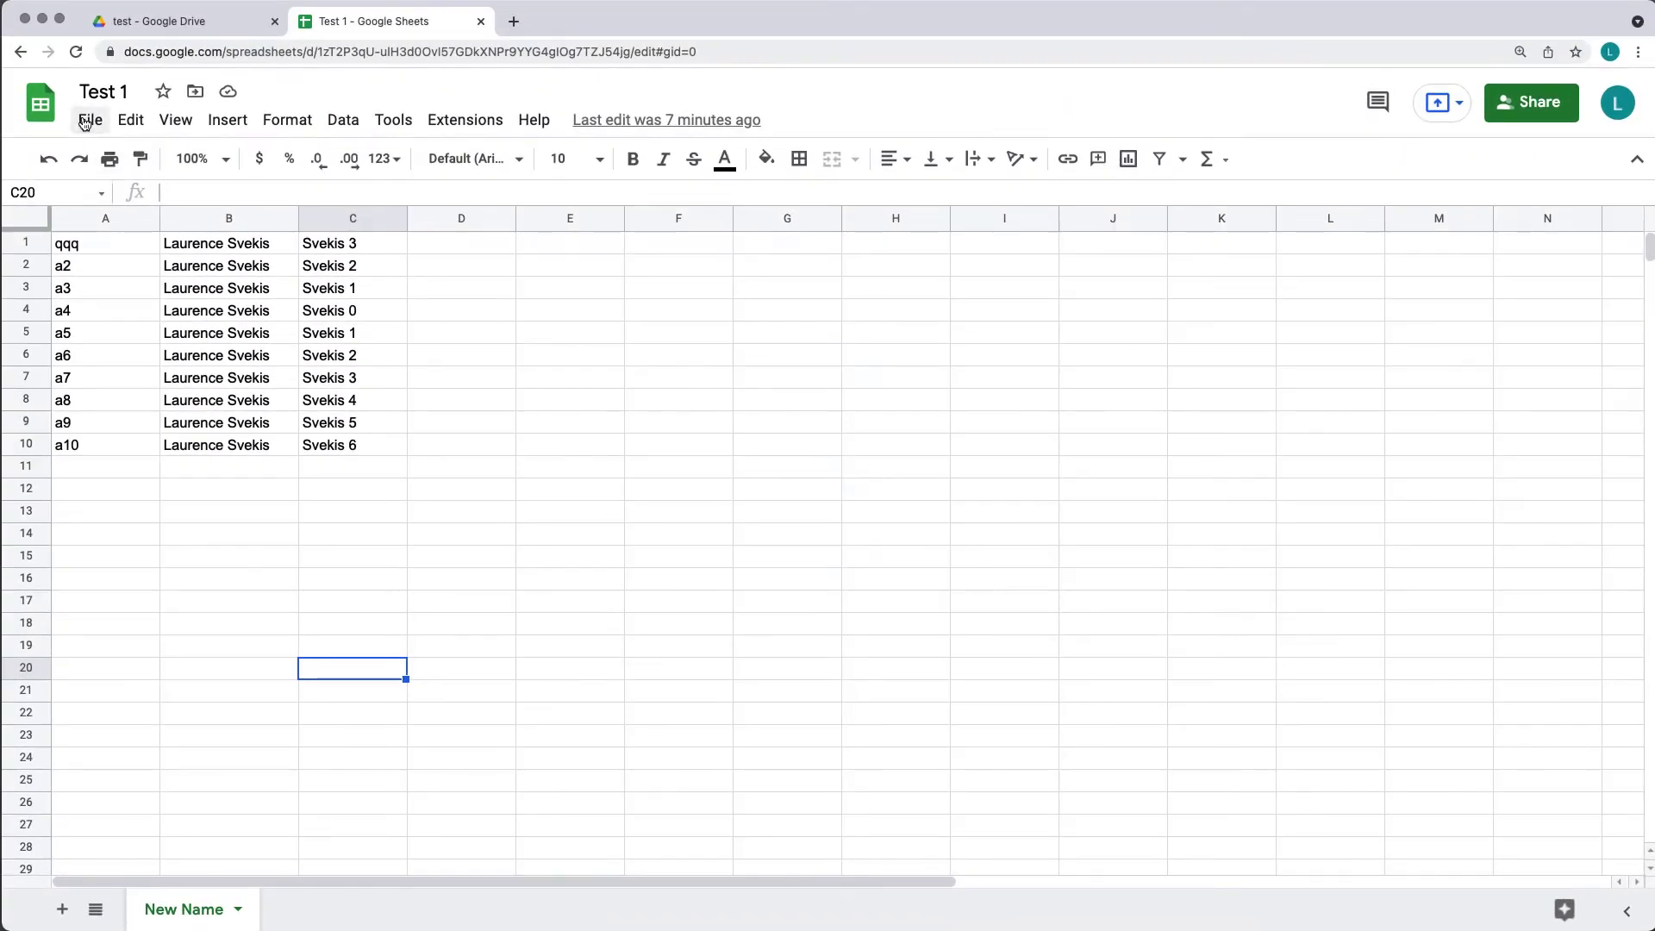
- View Test 1's location, owner, modified and created times under File > Details, then return to A1
left_click(84, 122)
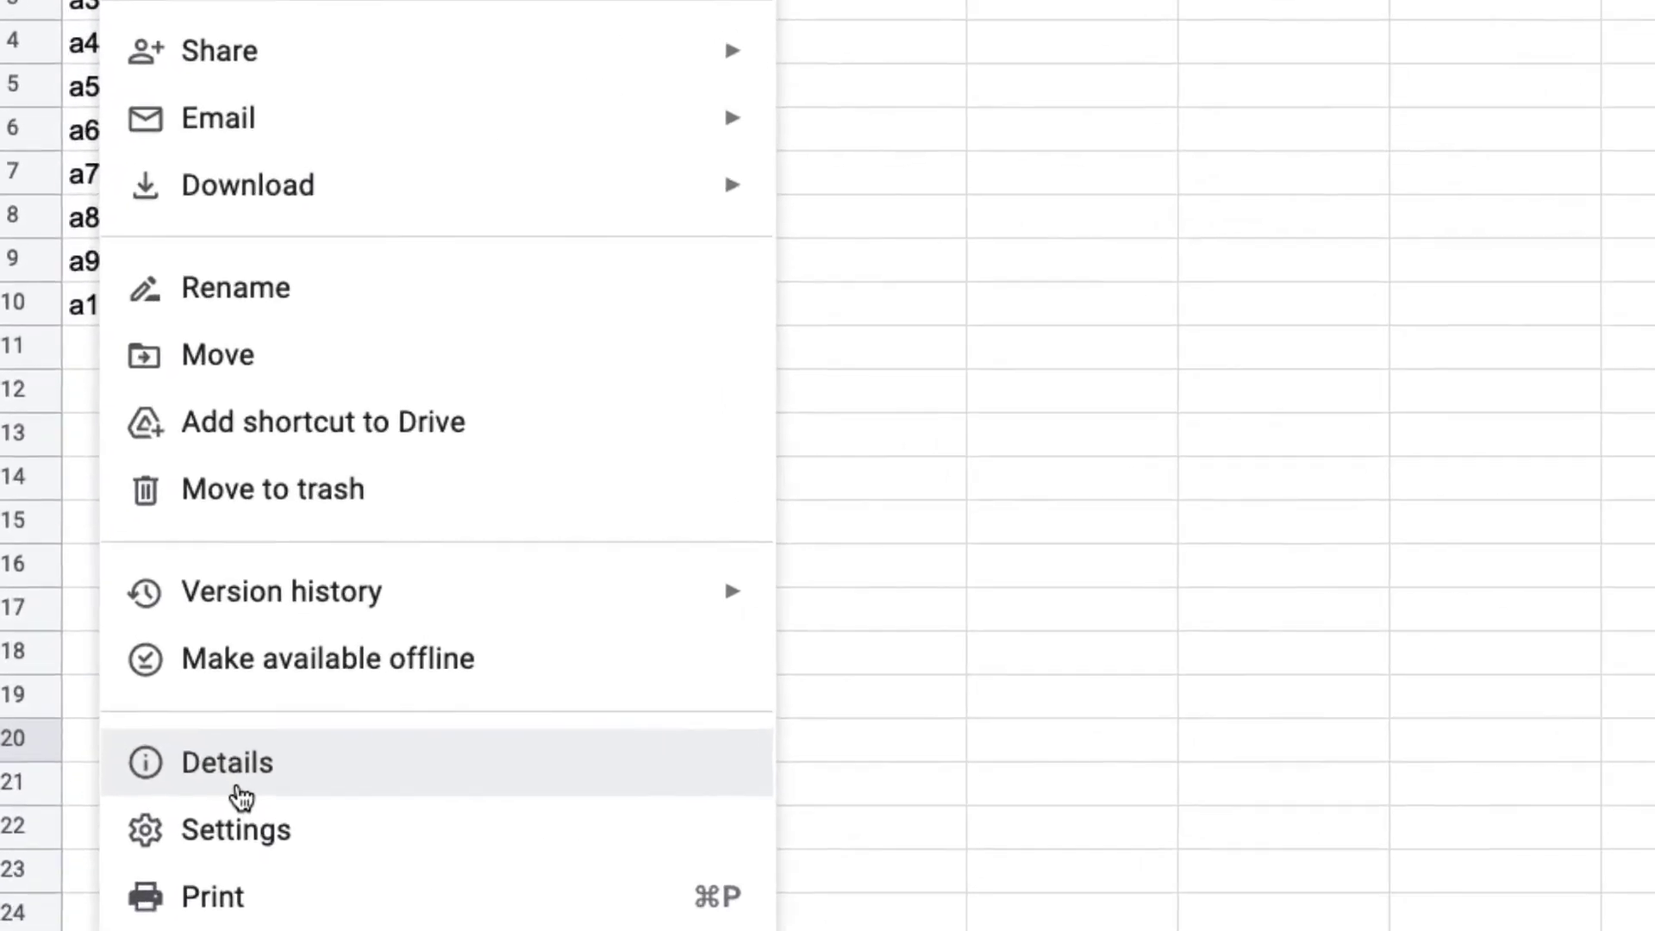
left_click(138, 682)
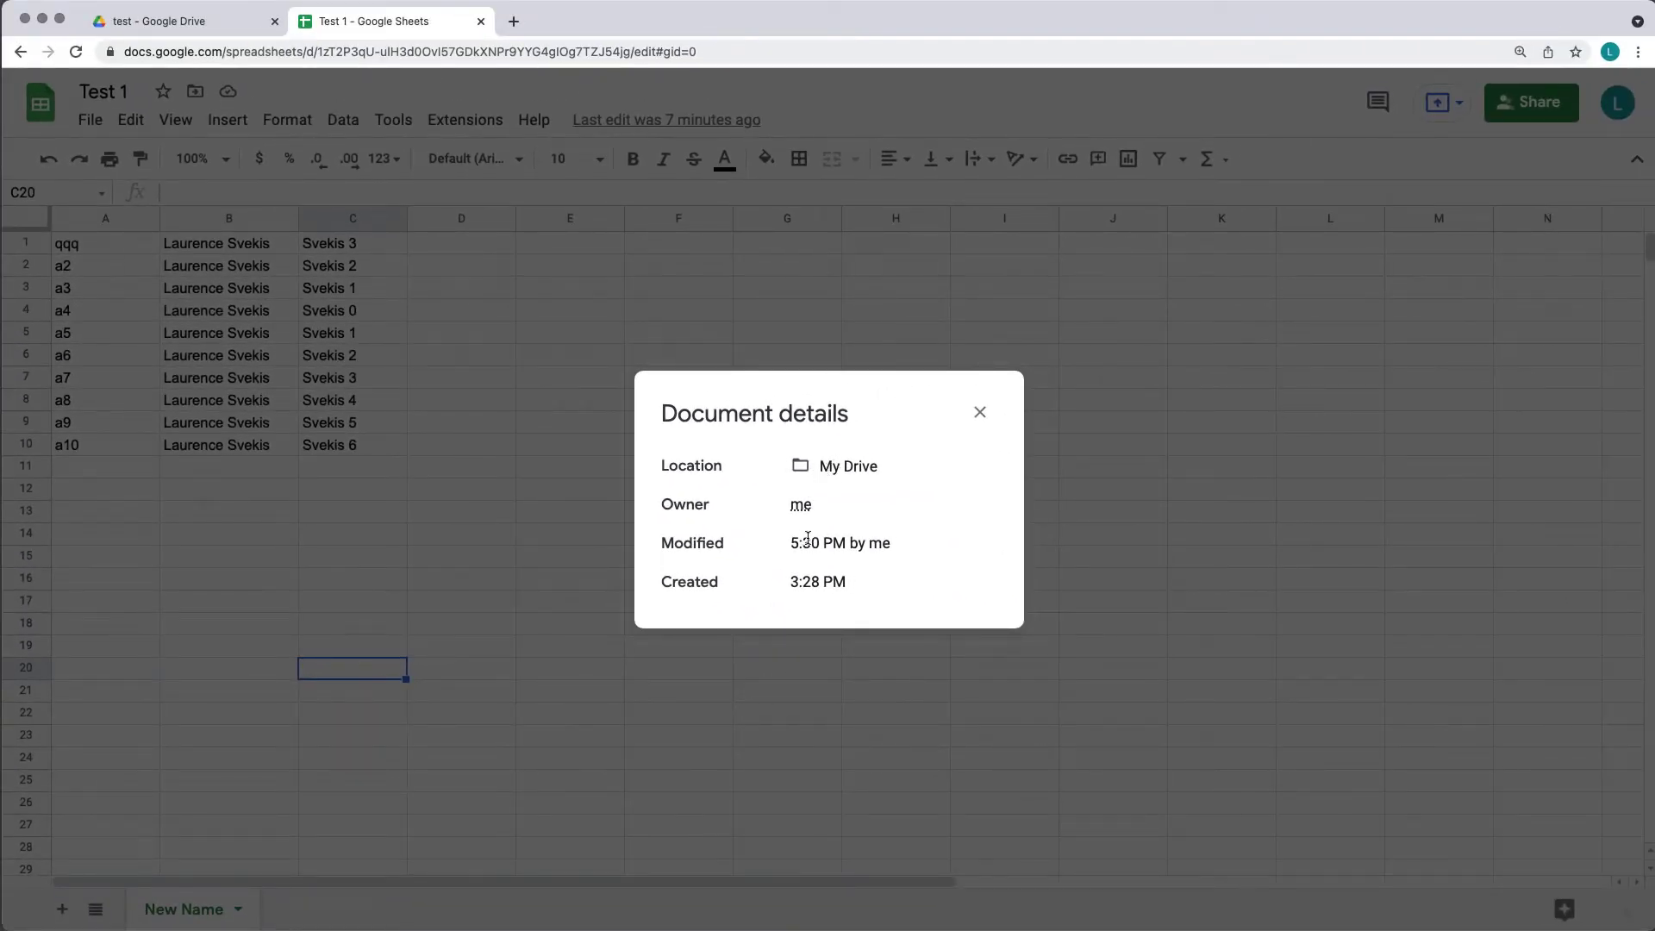
left_click(980, 412)
key("ctrl+Home")
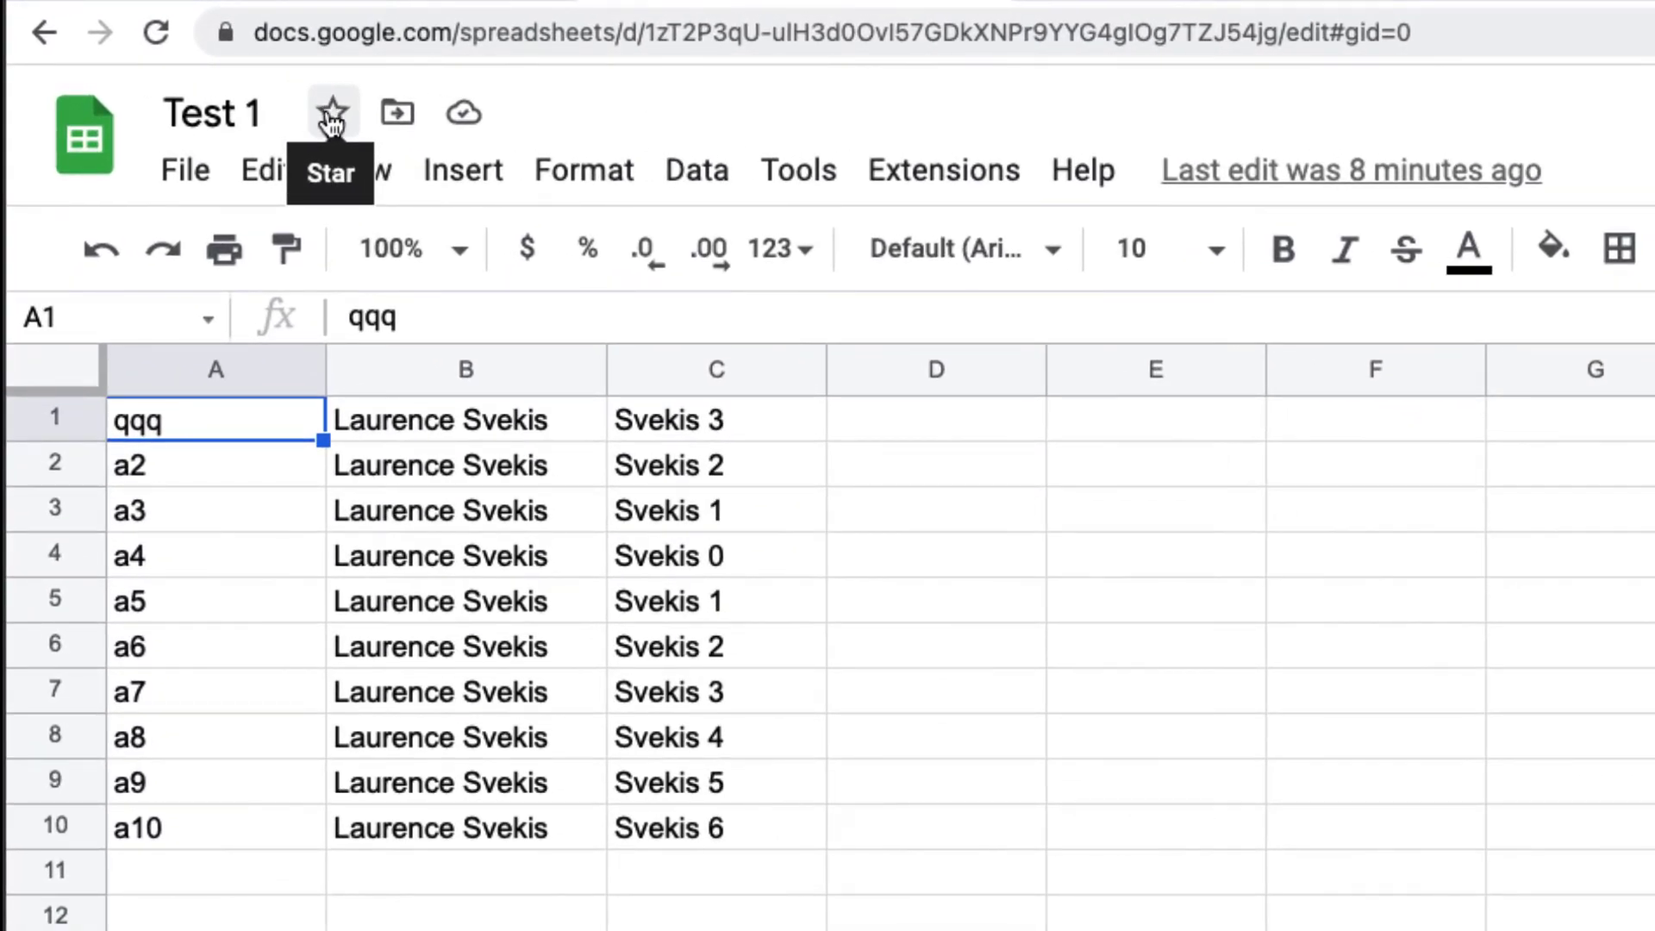
- Star and unstar Test 1, then move it into a new My Drive folder named 'test 10'
left_click(331, 119)
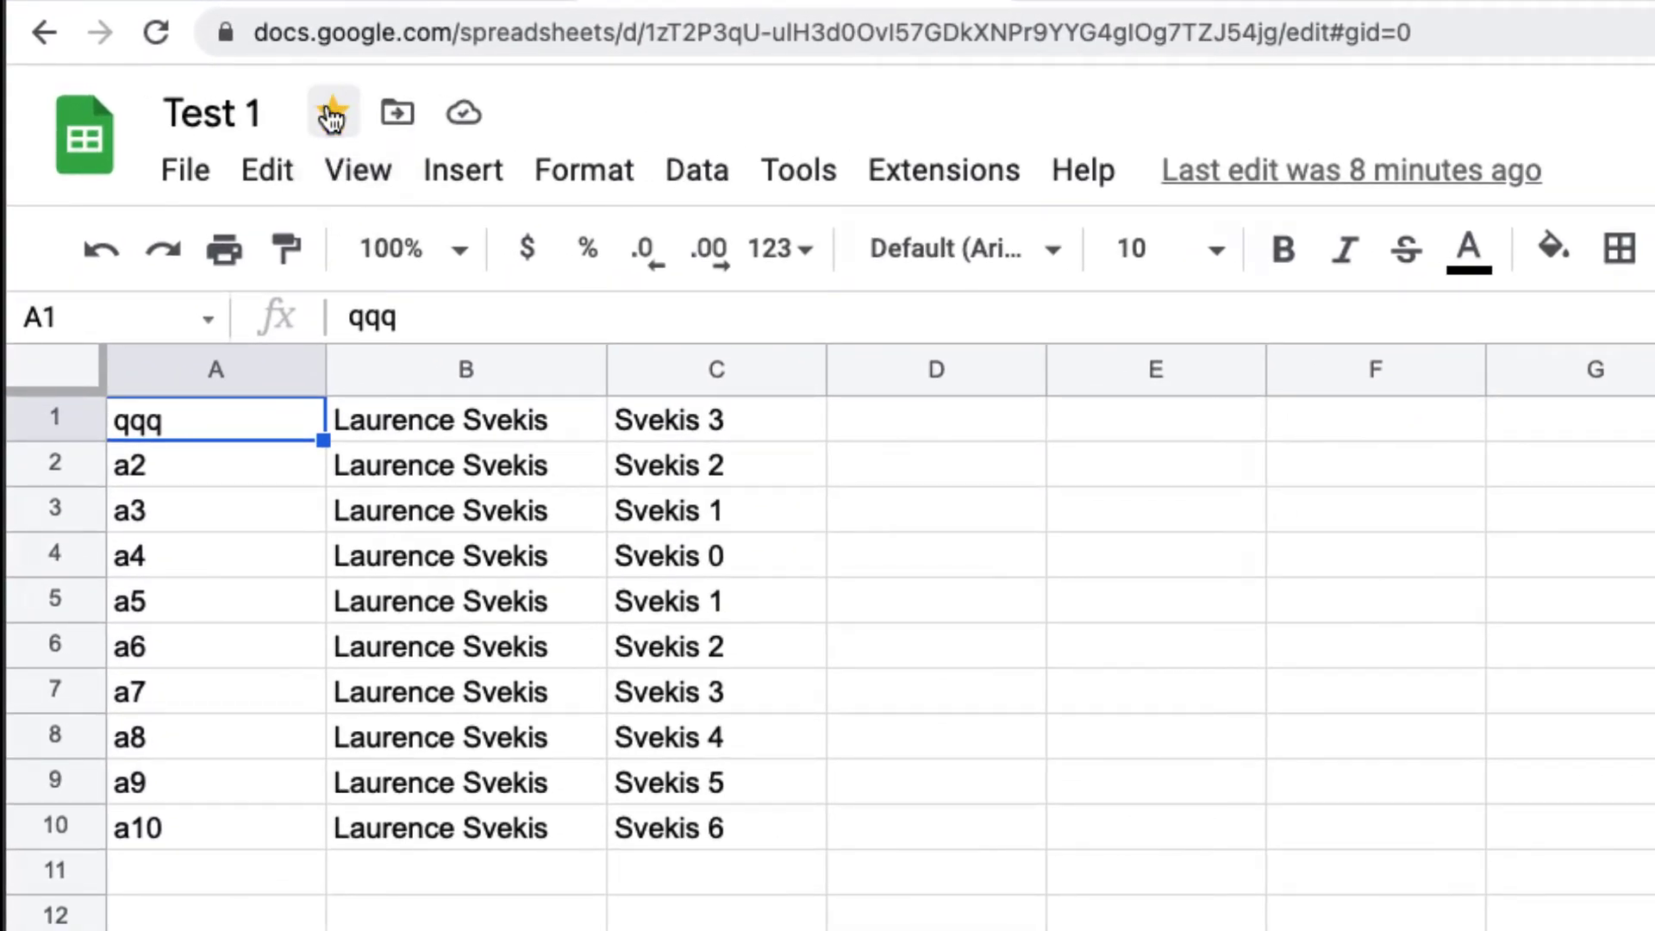
left_click(332, 119)
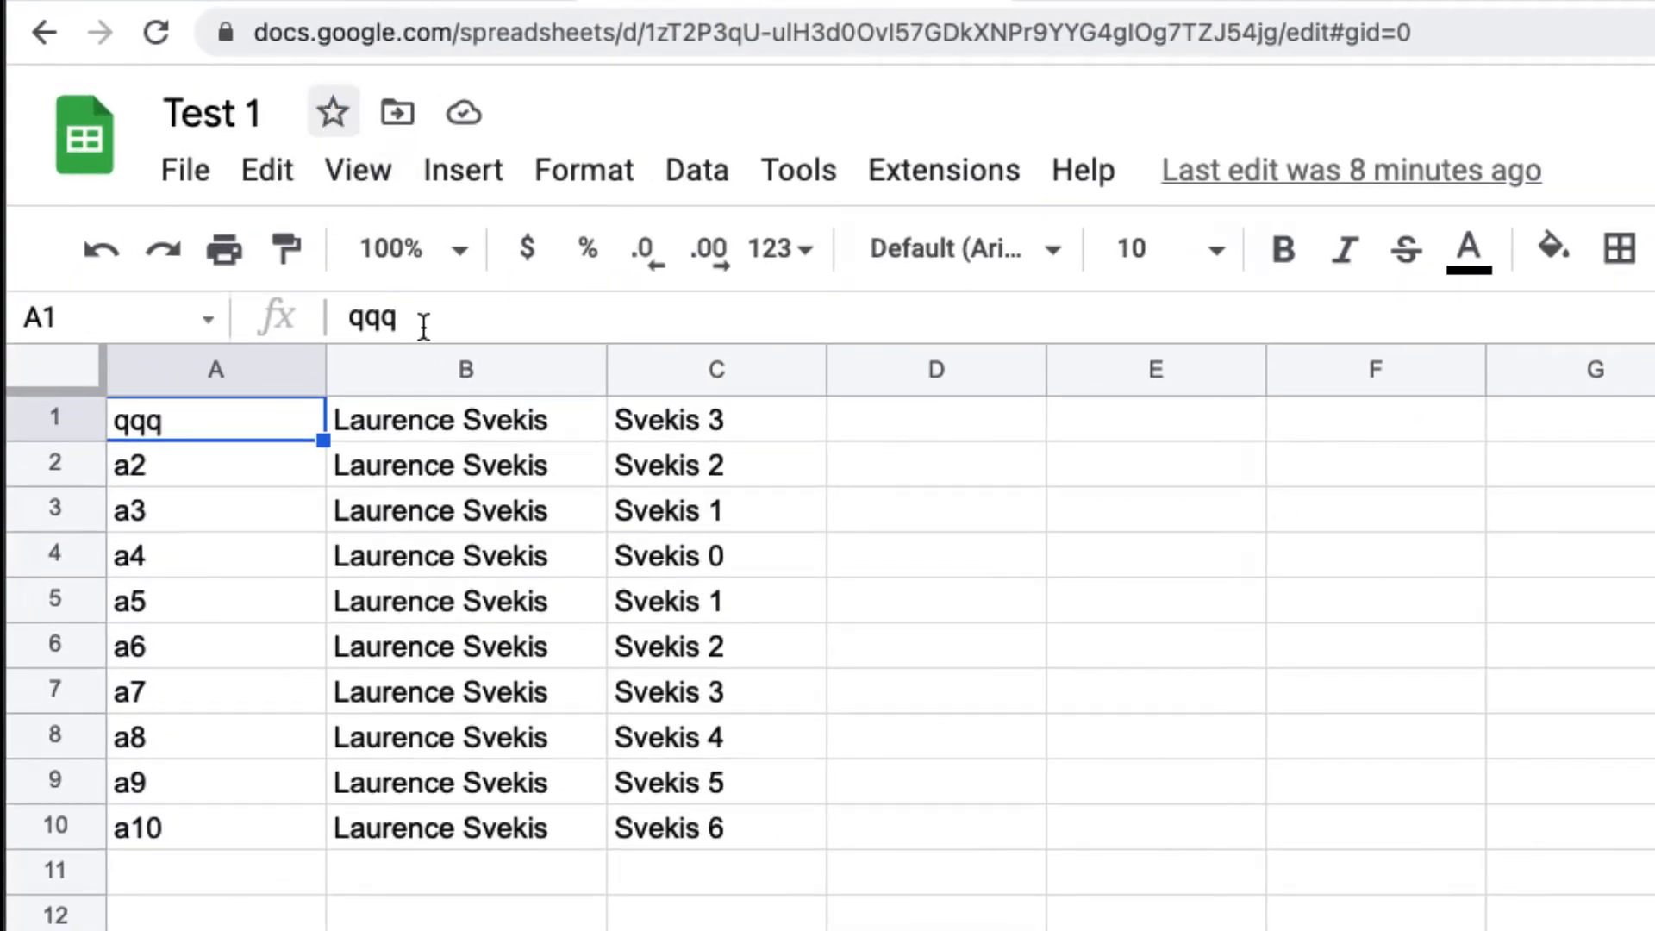
left_click(399, 119)
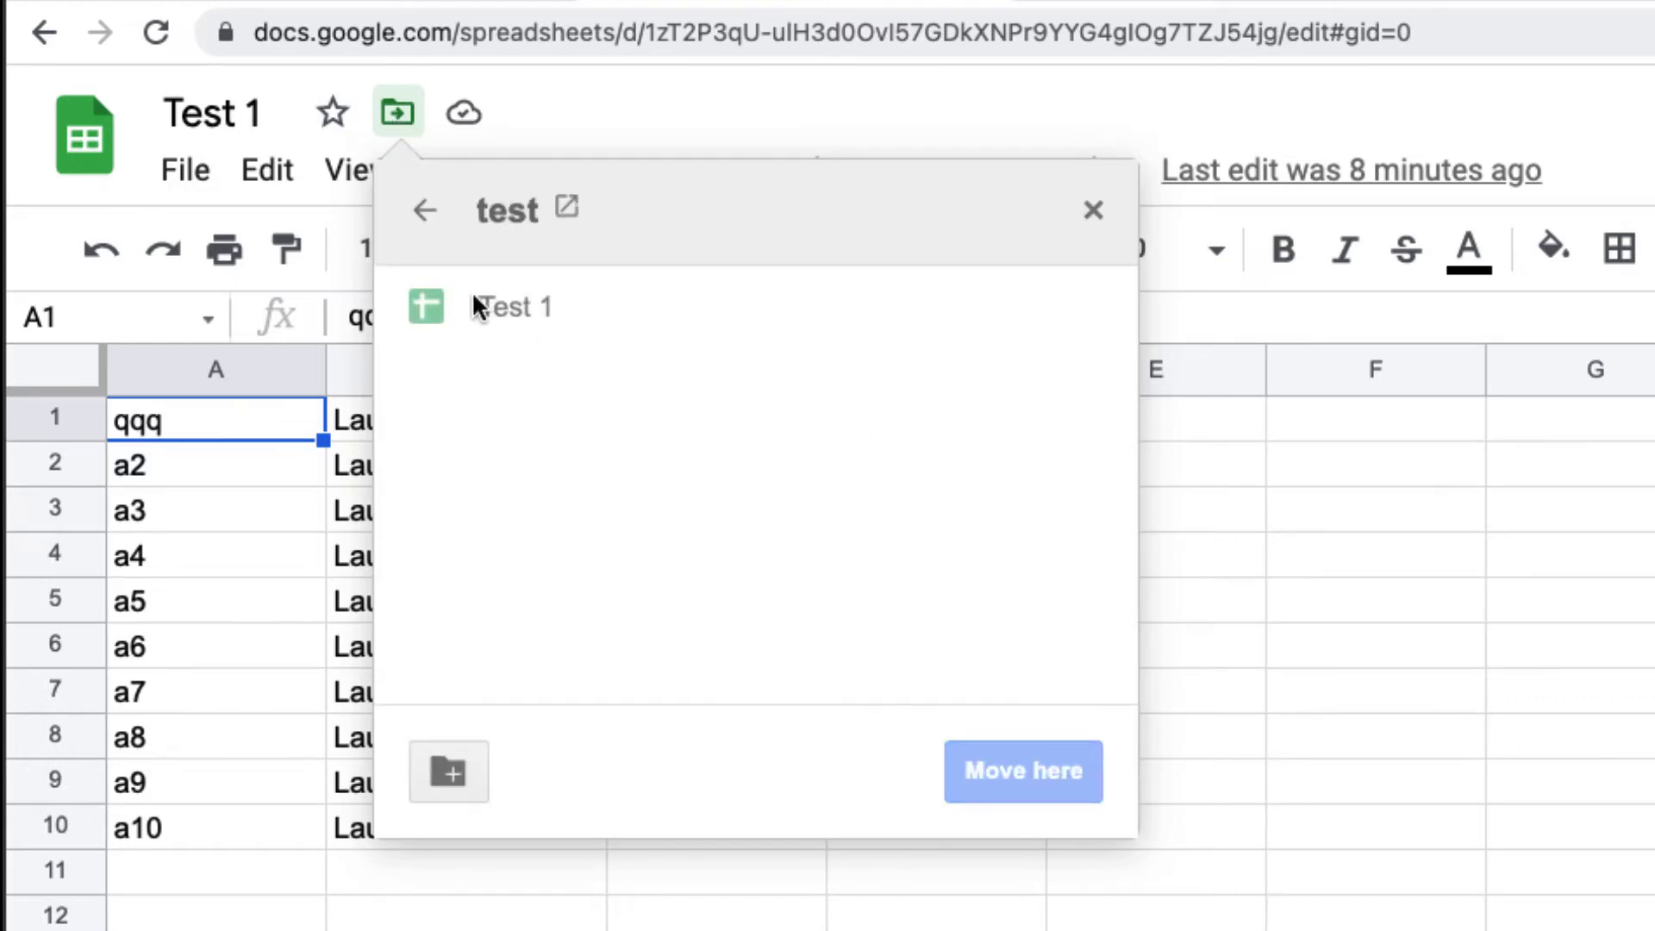
left_click(415, 226)
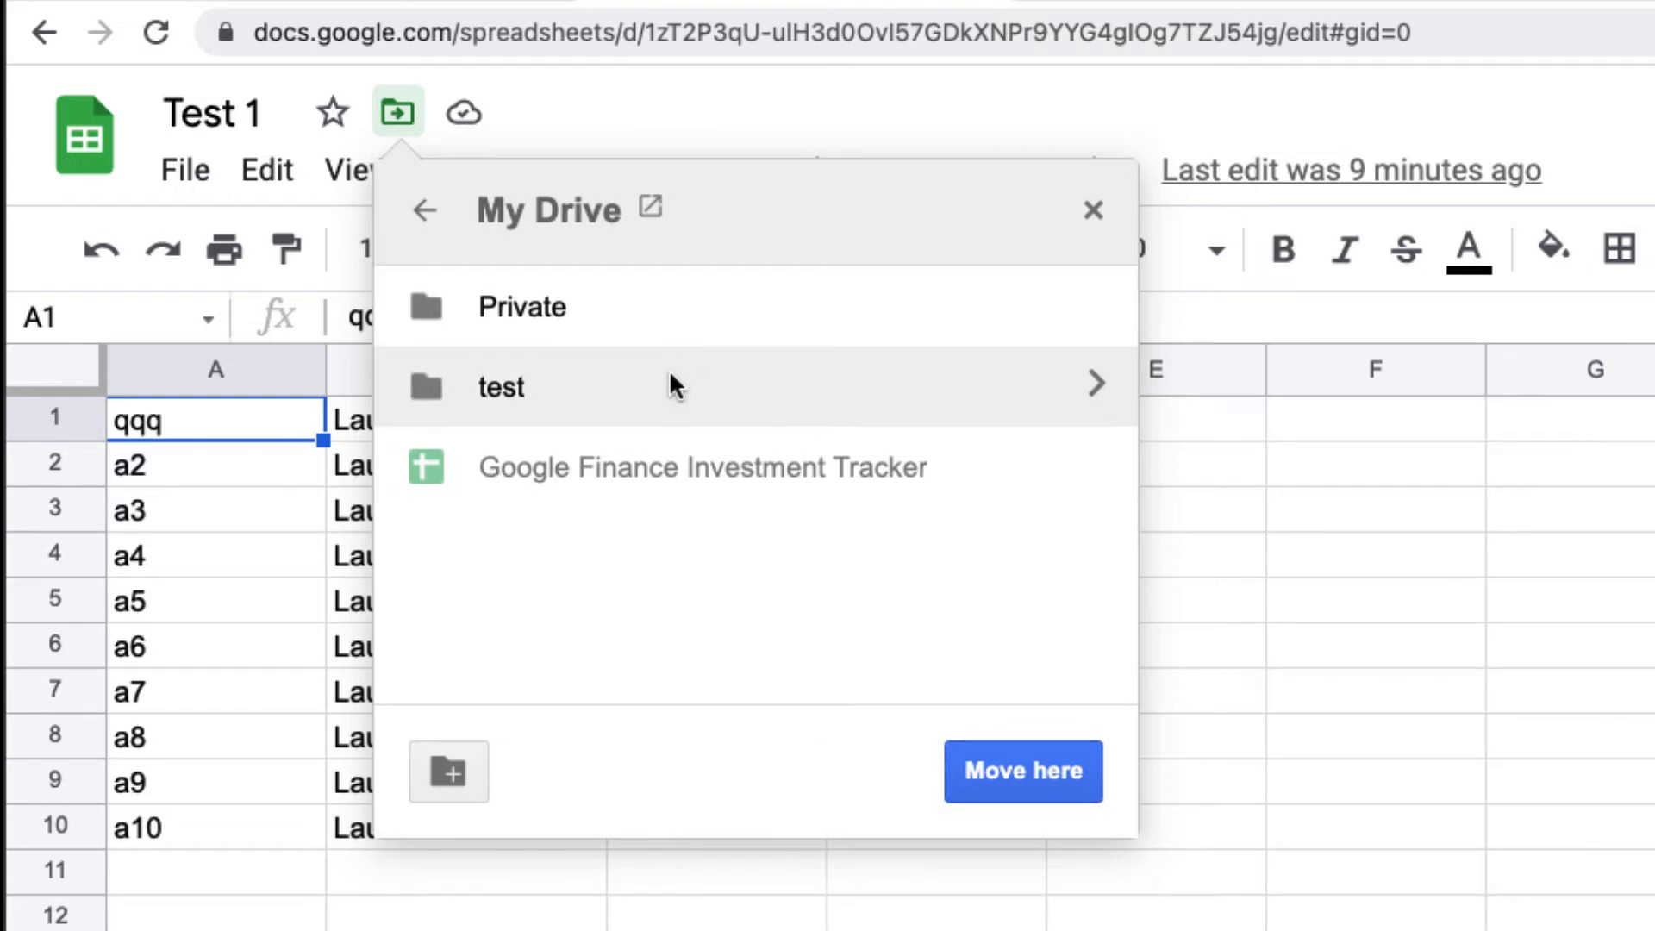
left_click(448, 771)
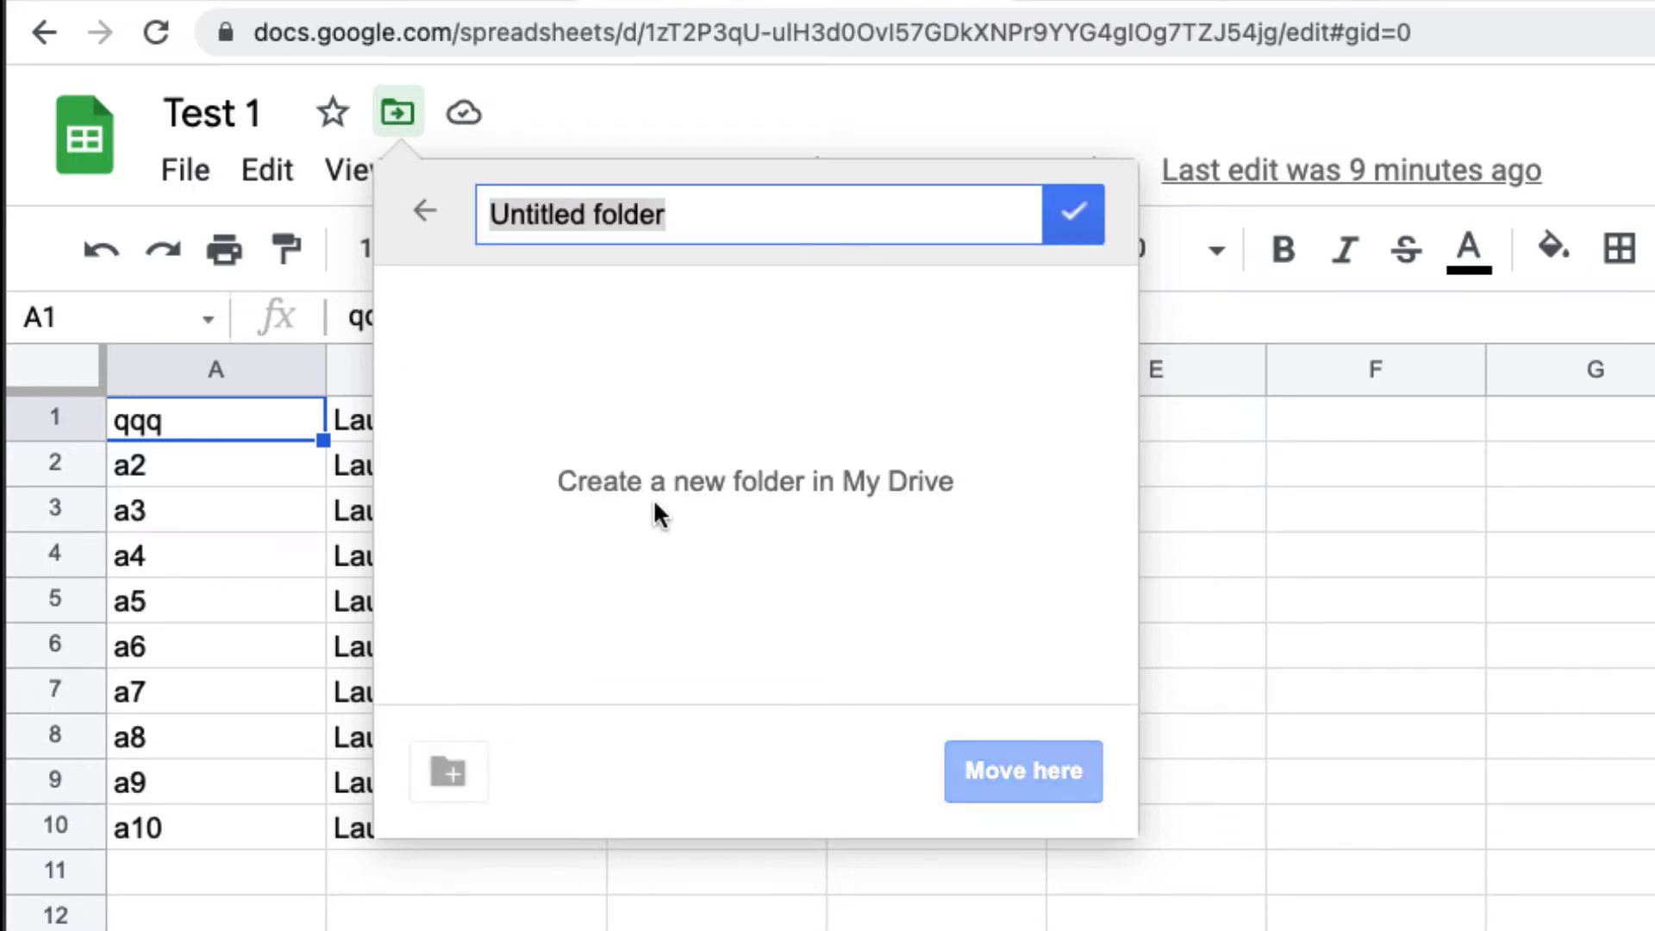
type("test ")
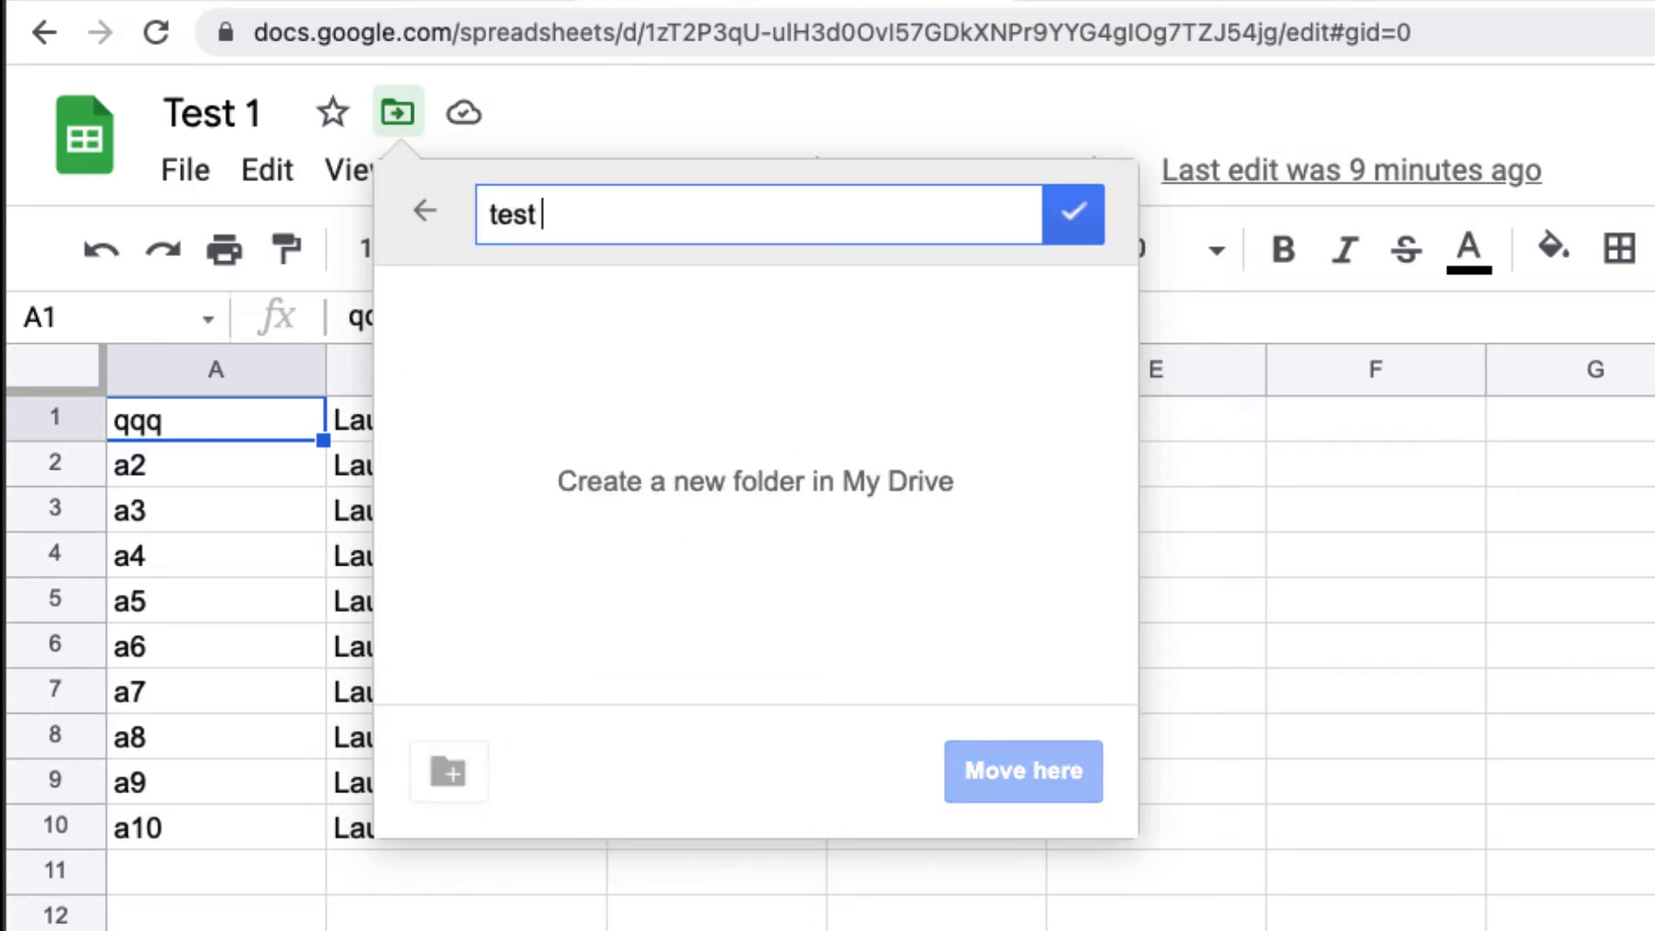
type("10")
left_click(1058, 210)
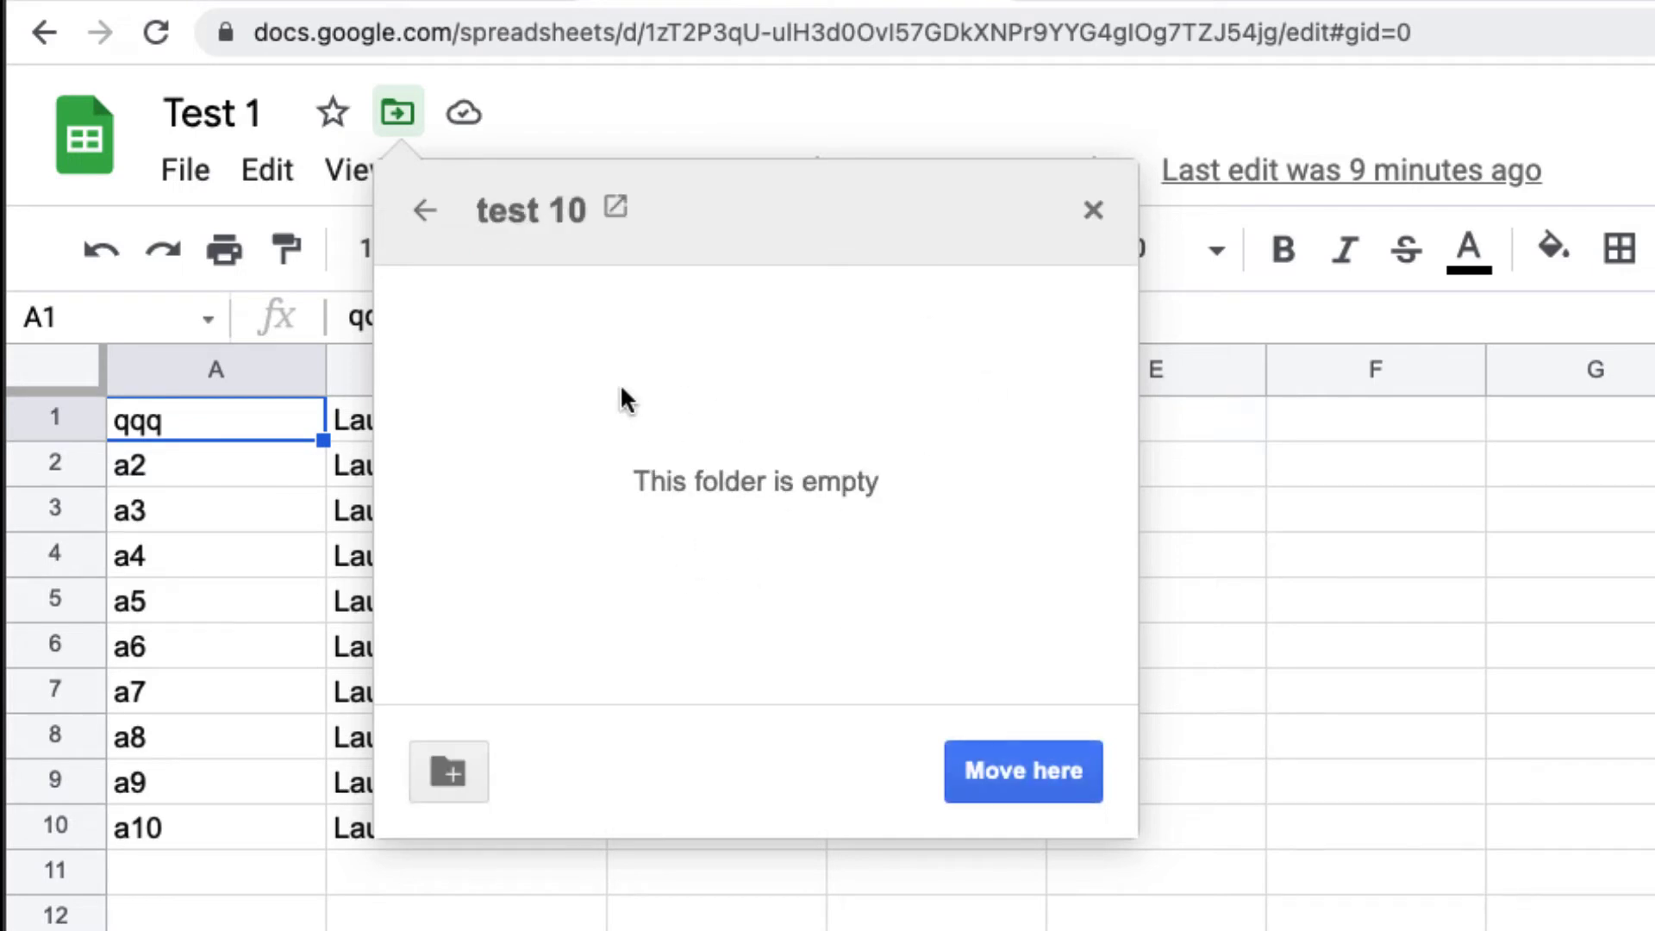
left_click(1021, 766)
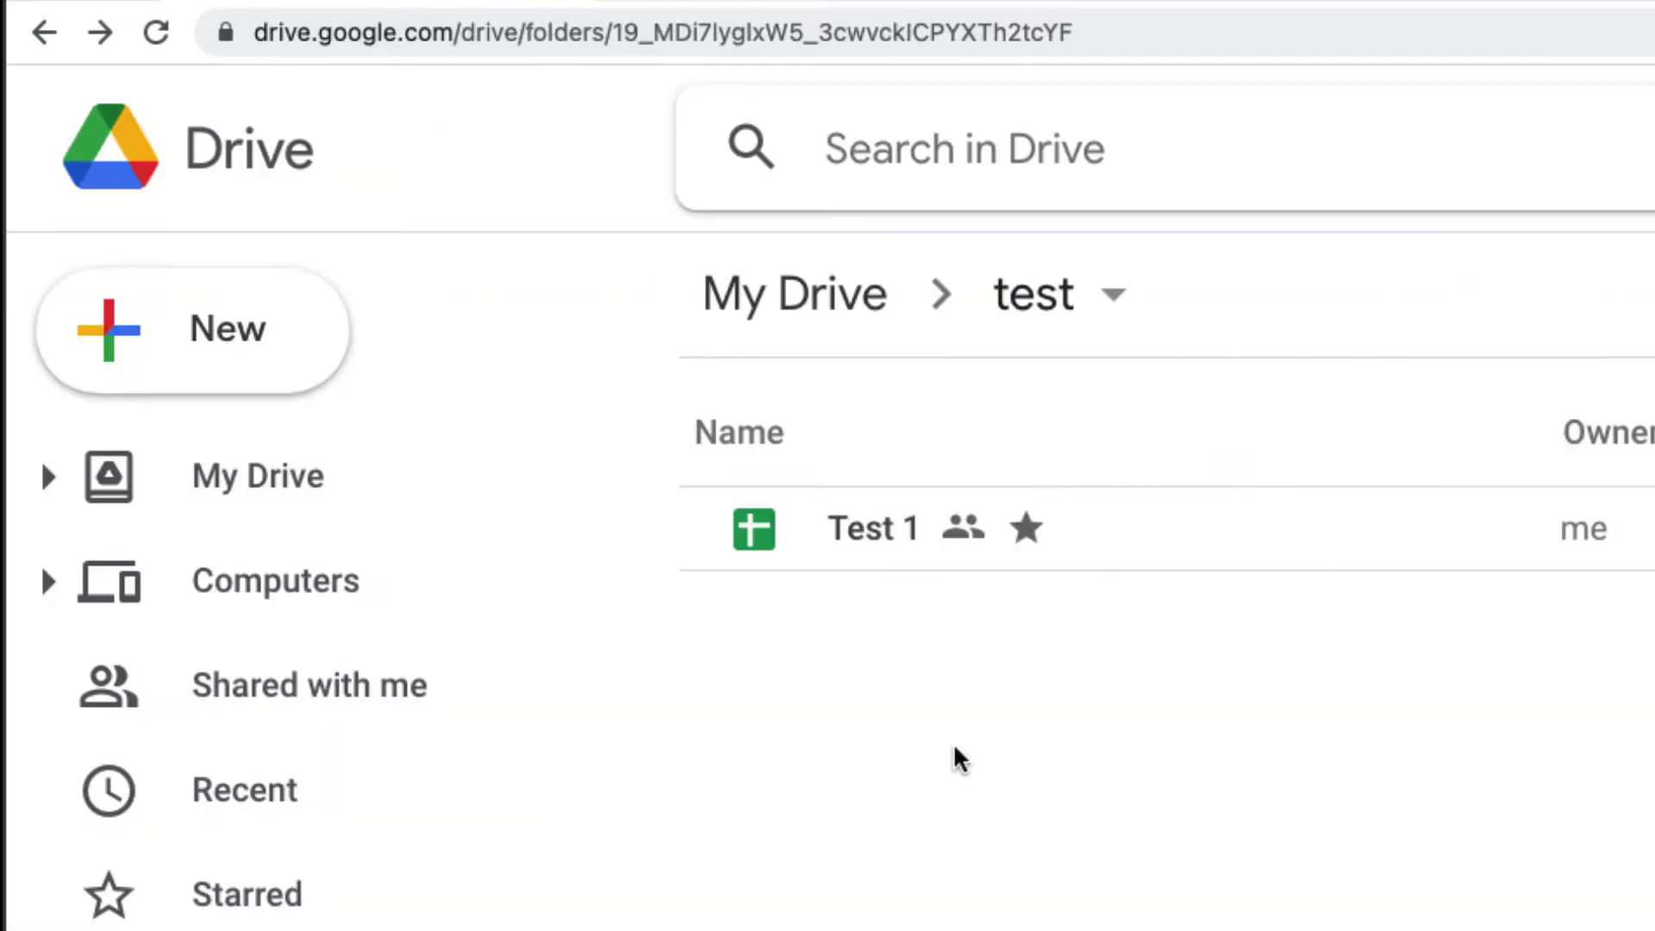
- Open the test 10 folder in My Drive to confirm Test 1 is there, then return to the spreadsheet
left_click(801, 317)
double_click(879, 712)
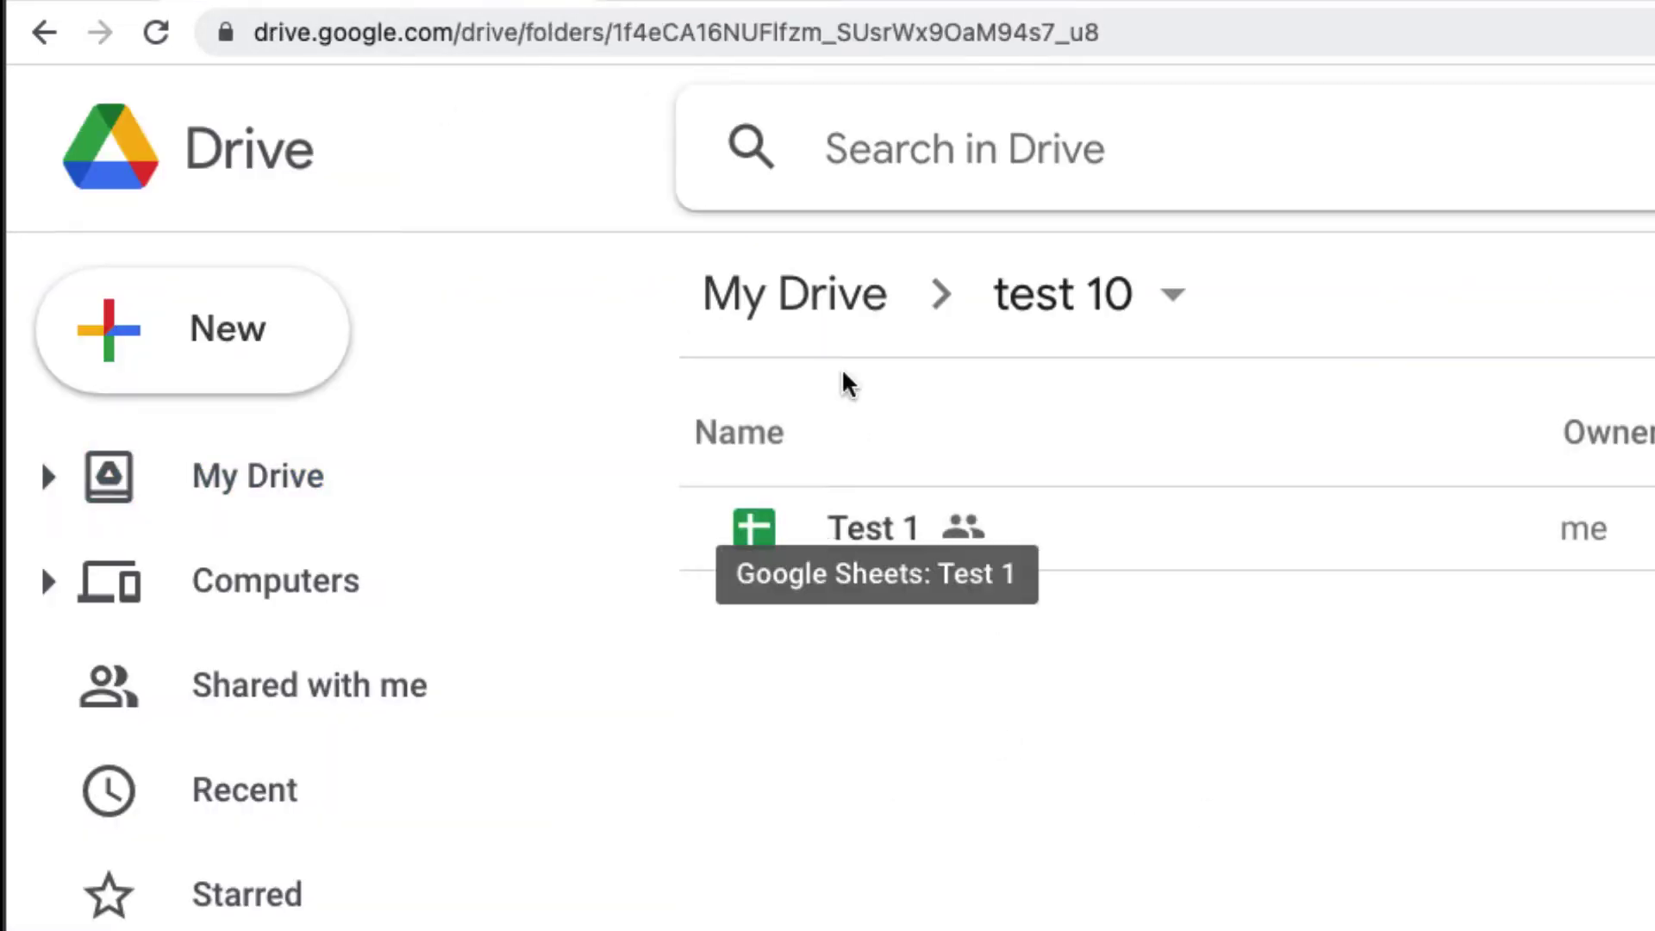
key("ctrl+shift+Tab")
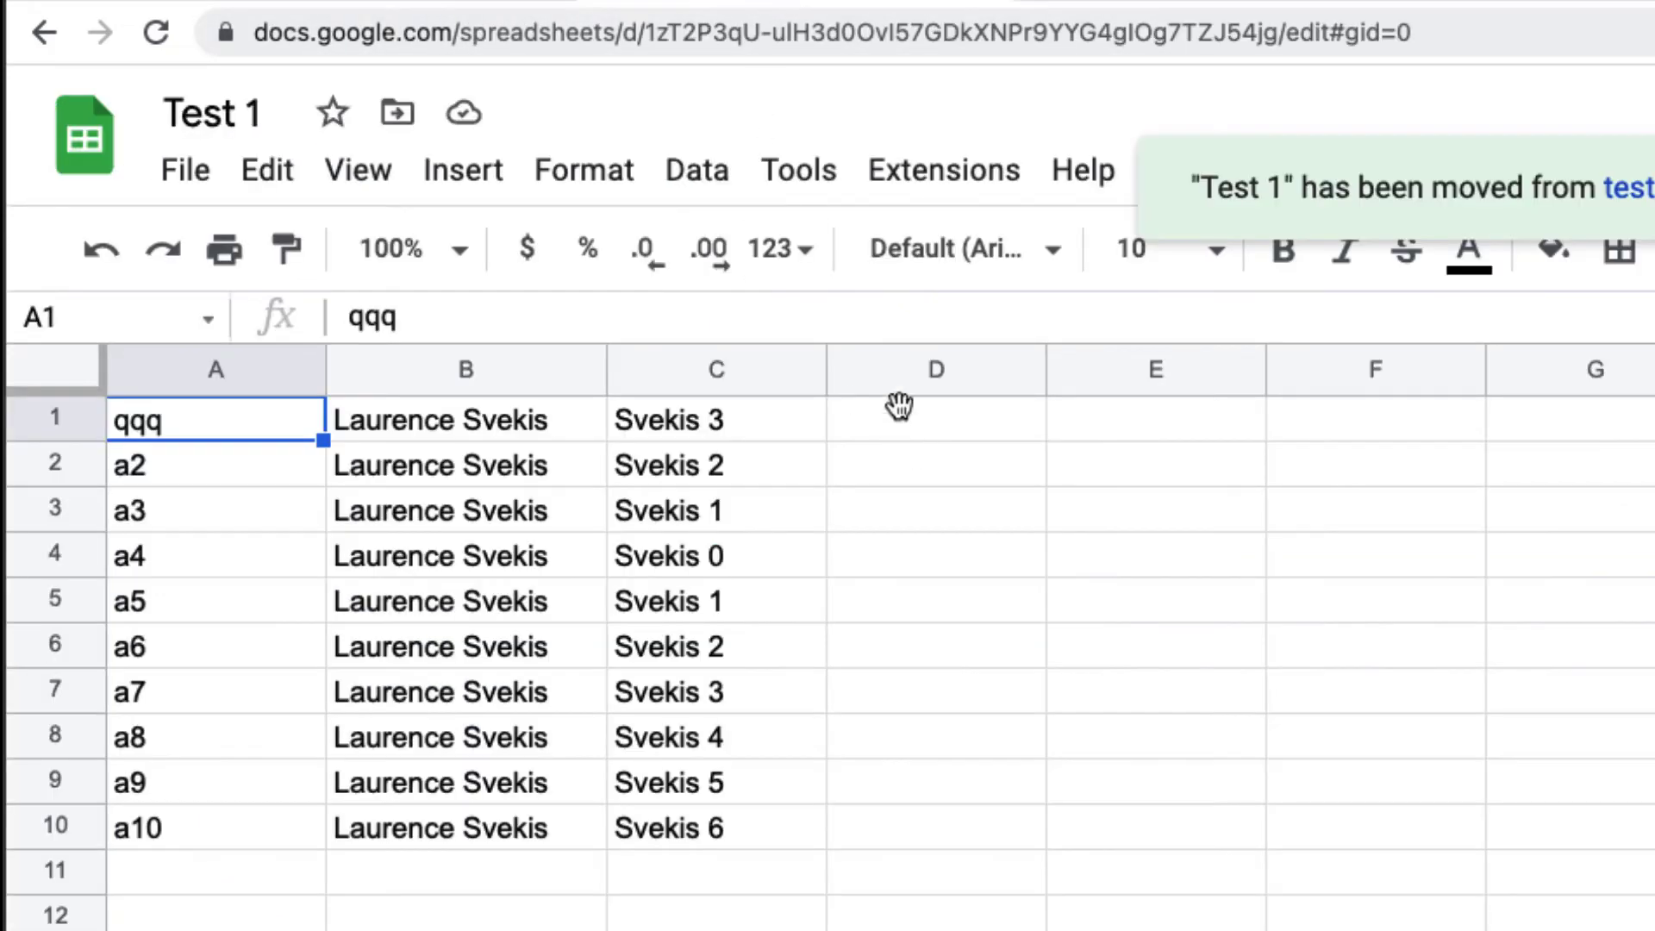
- Show Test 1's status: all changes saved to Drive and ready for offline use
left_click(454, 122)
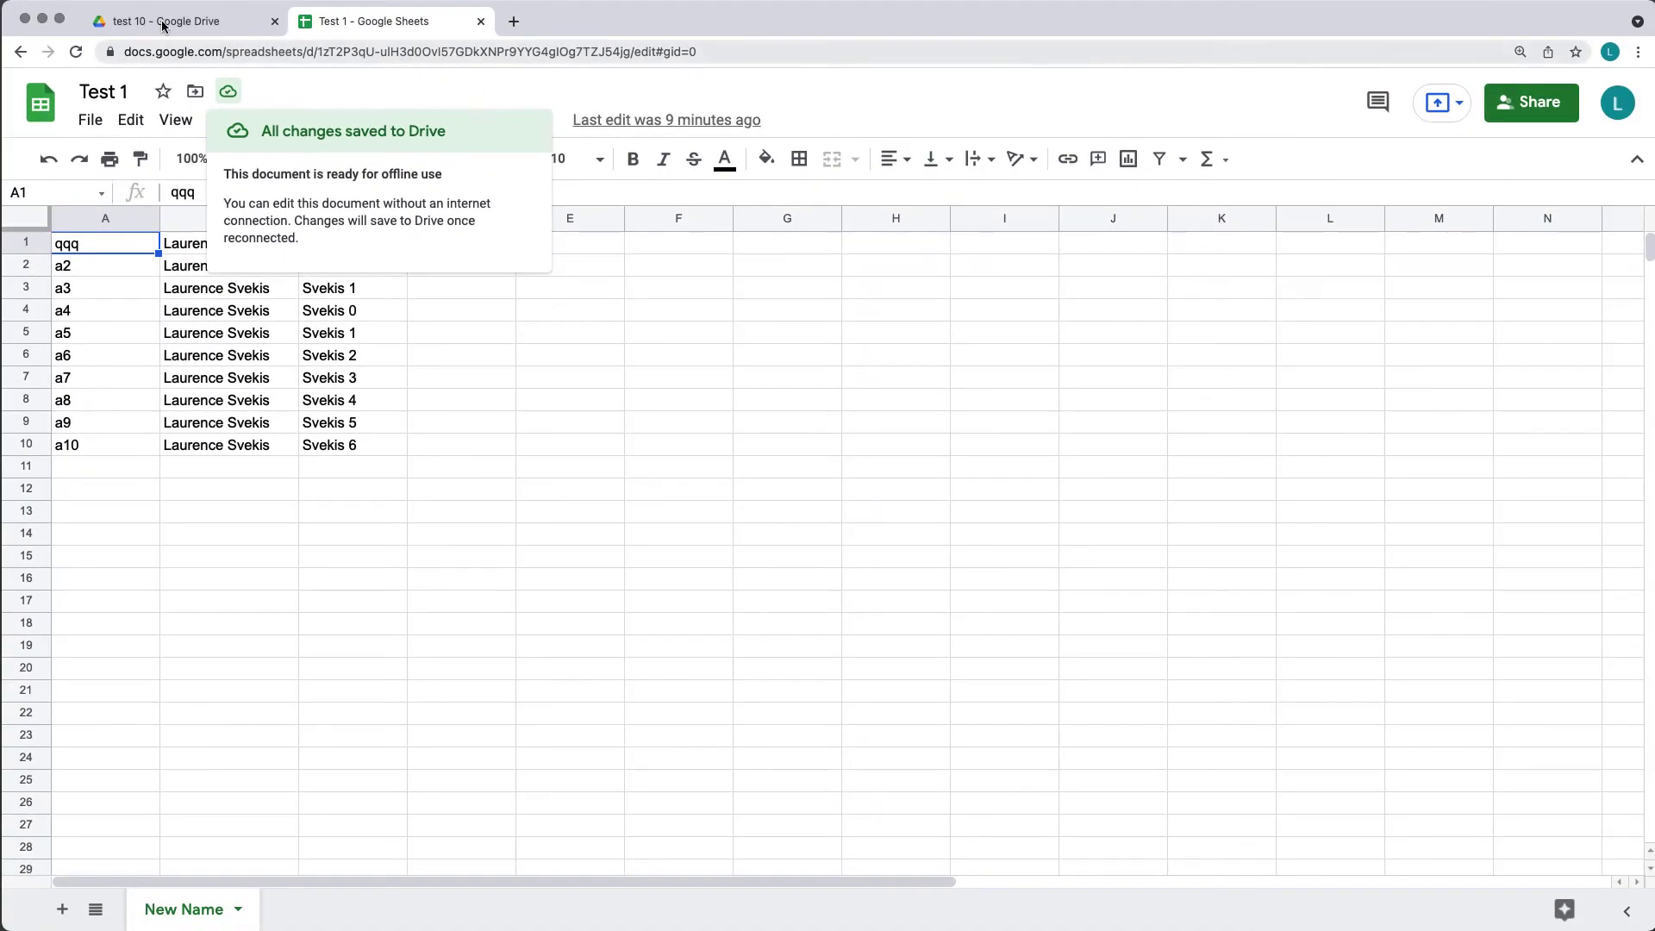
- In the test 10 folder, turn on Available offline for Test 1 from its context menu
left_click(164, 21)
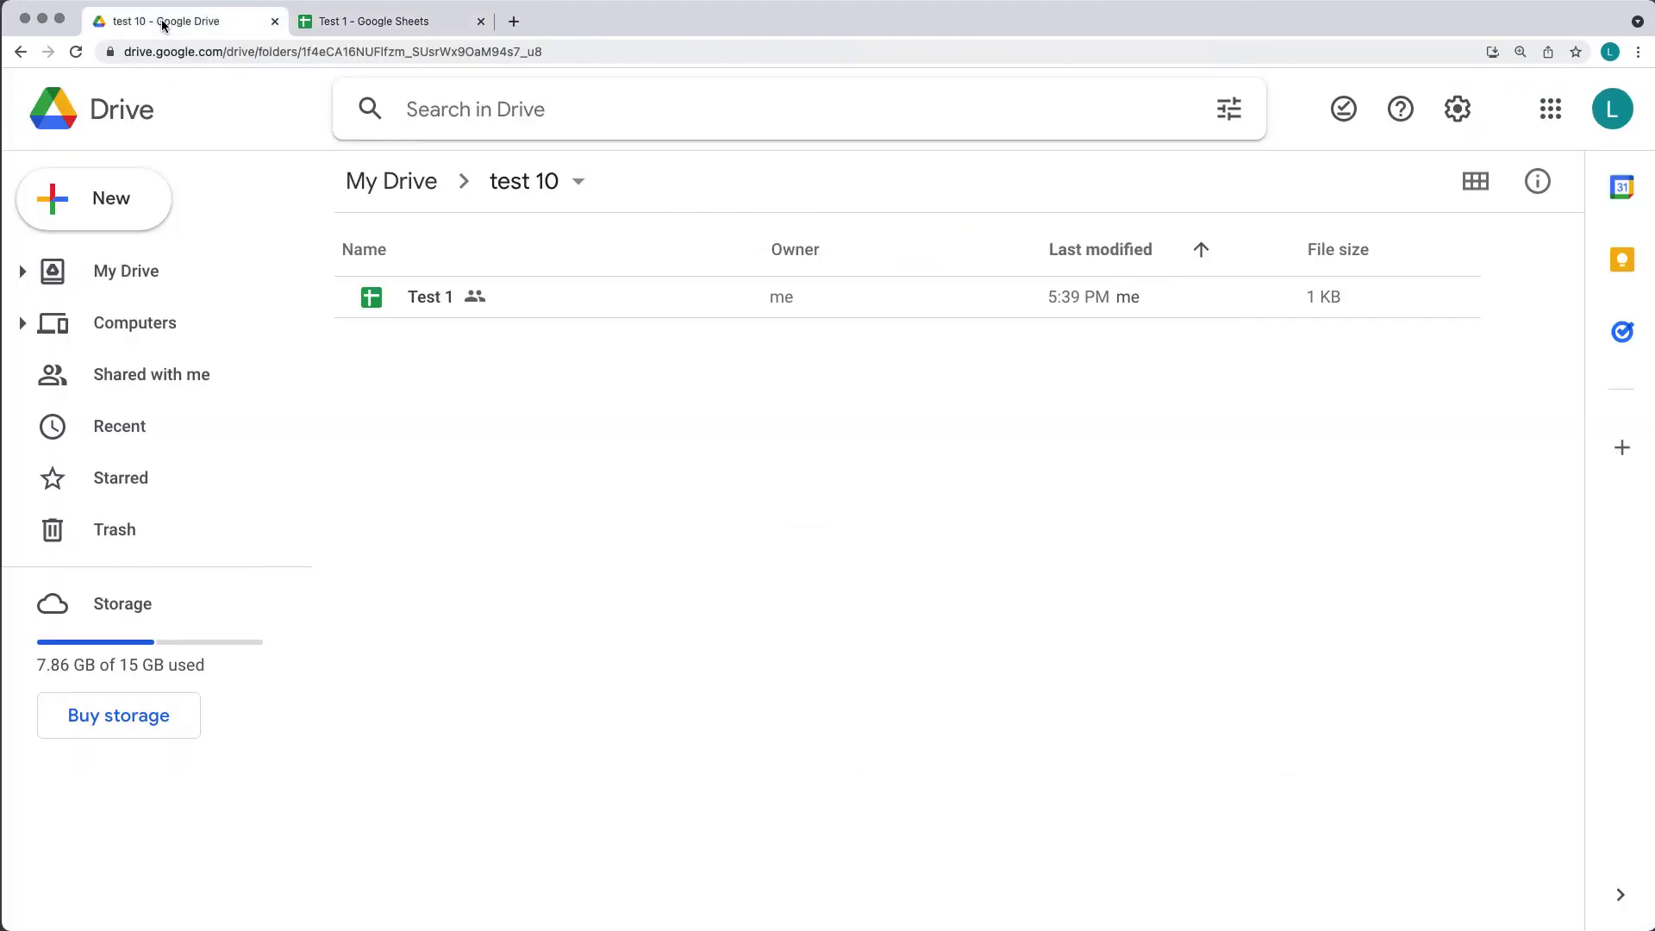
left_click(412, 299)
right_click(414, 302)
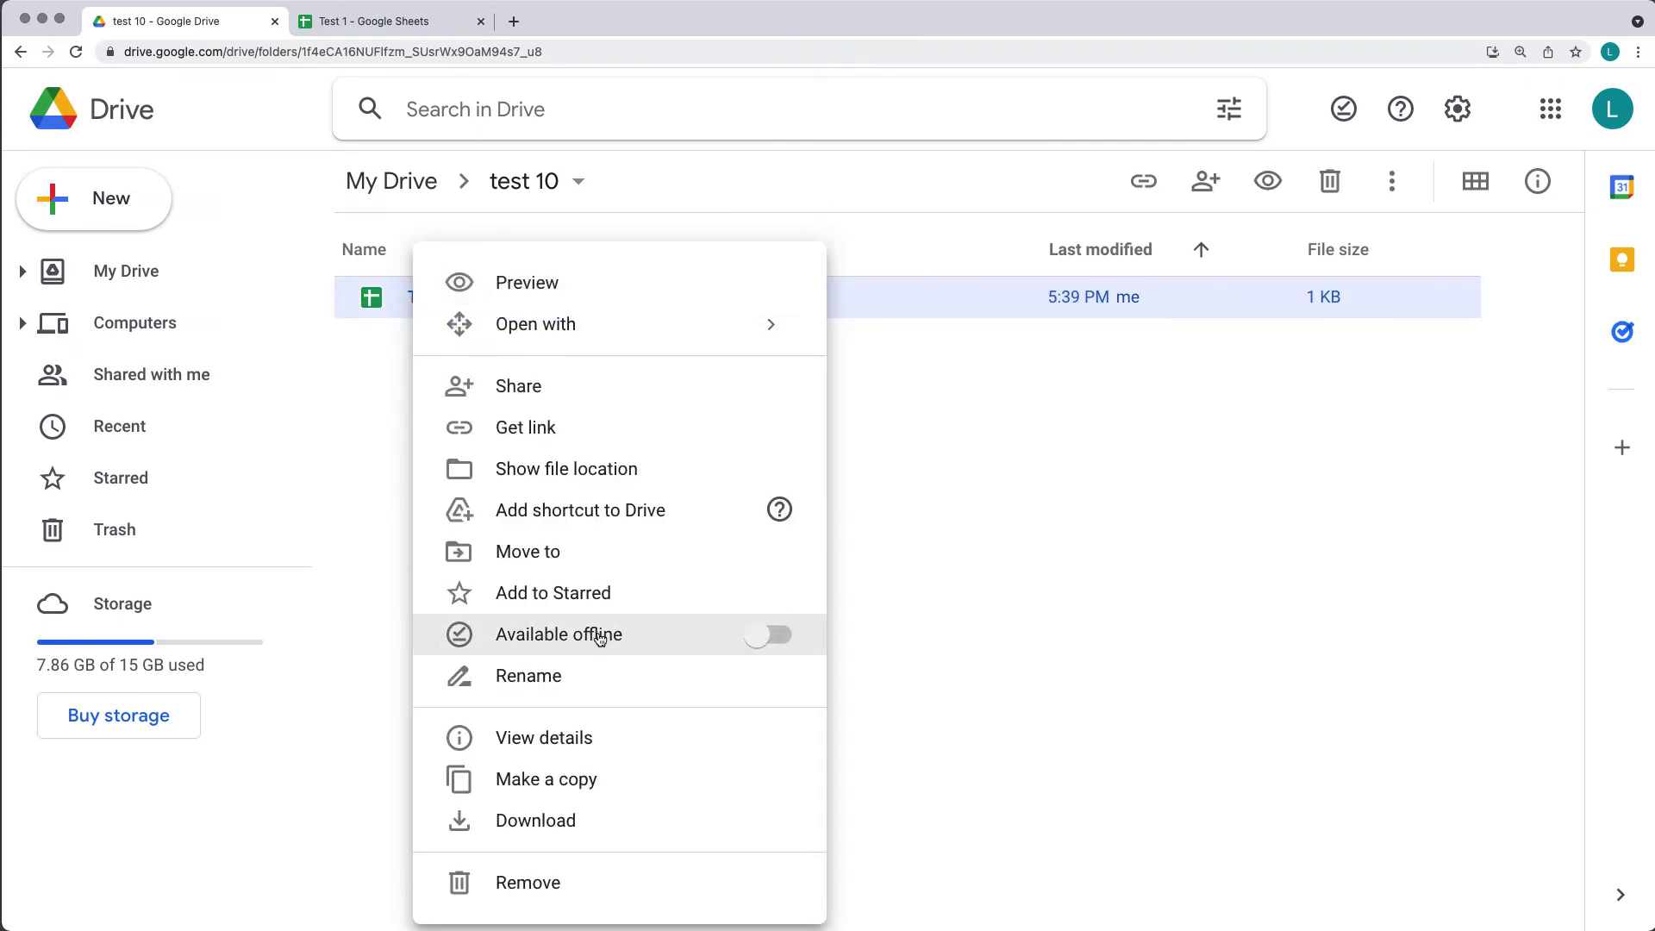
left_click(782, 635)
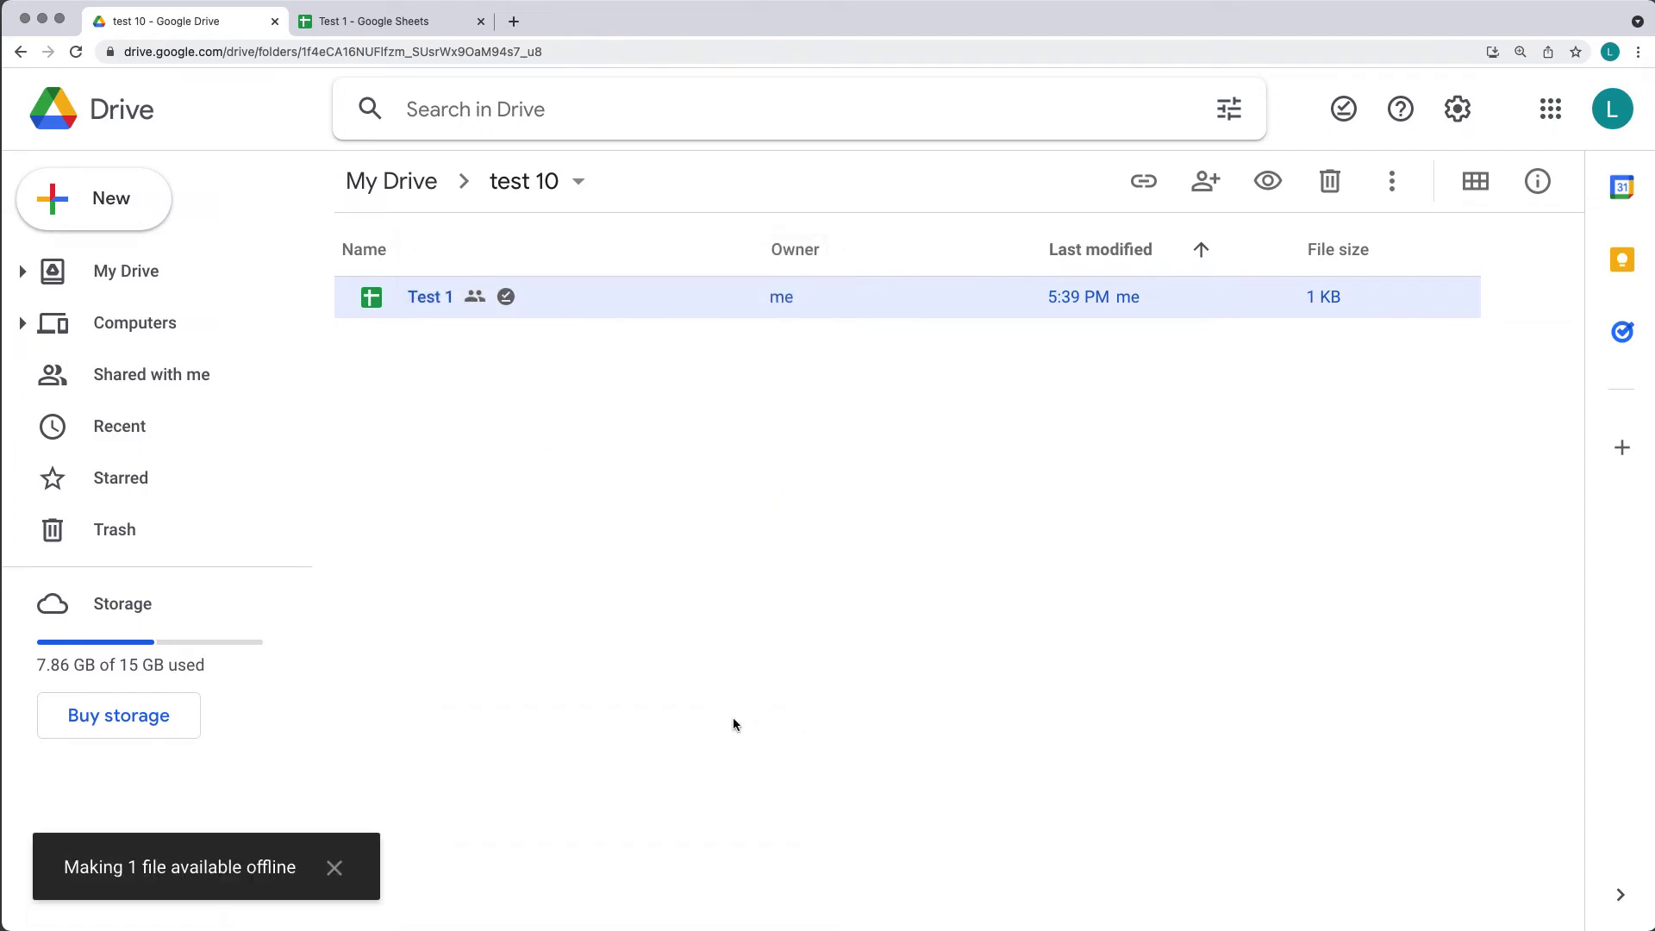
- Return to the Test 1 spreadsheet and check its document status showing it is available offline
left_click(388, 21)
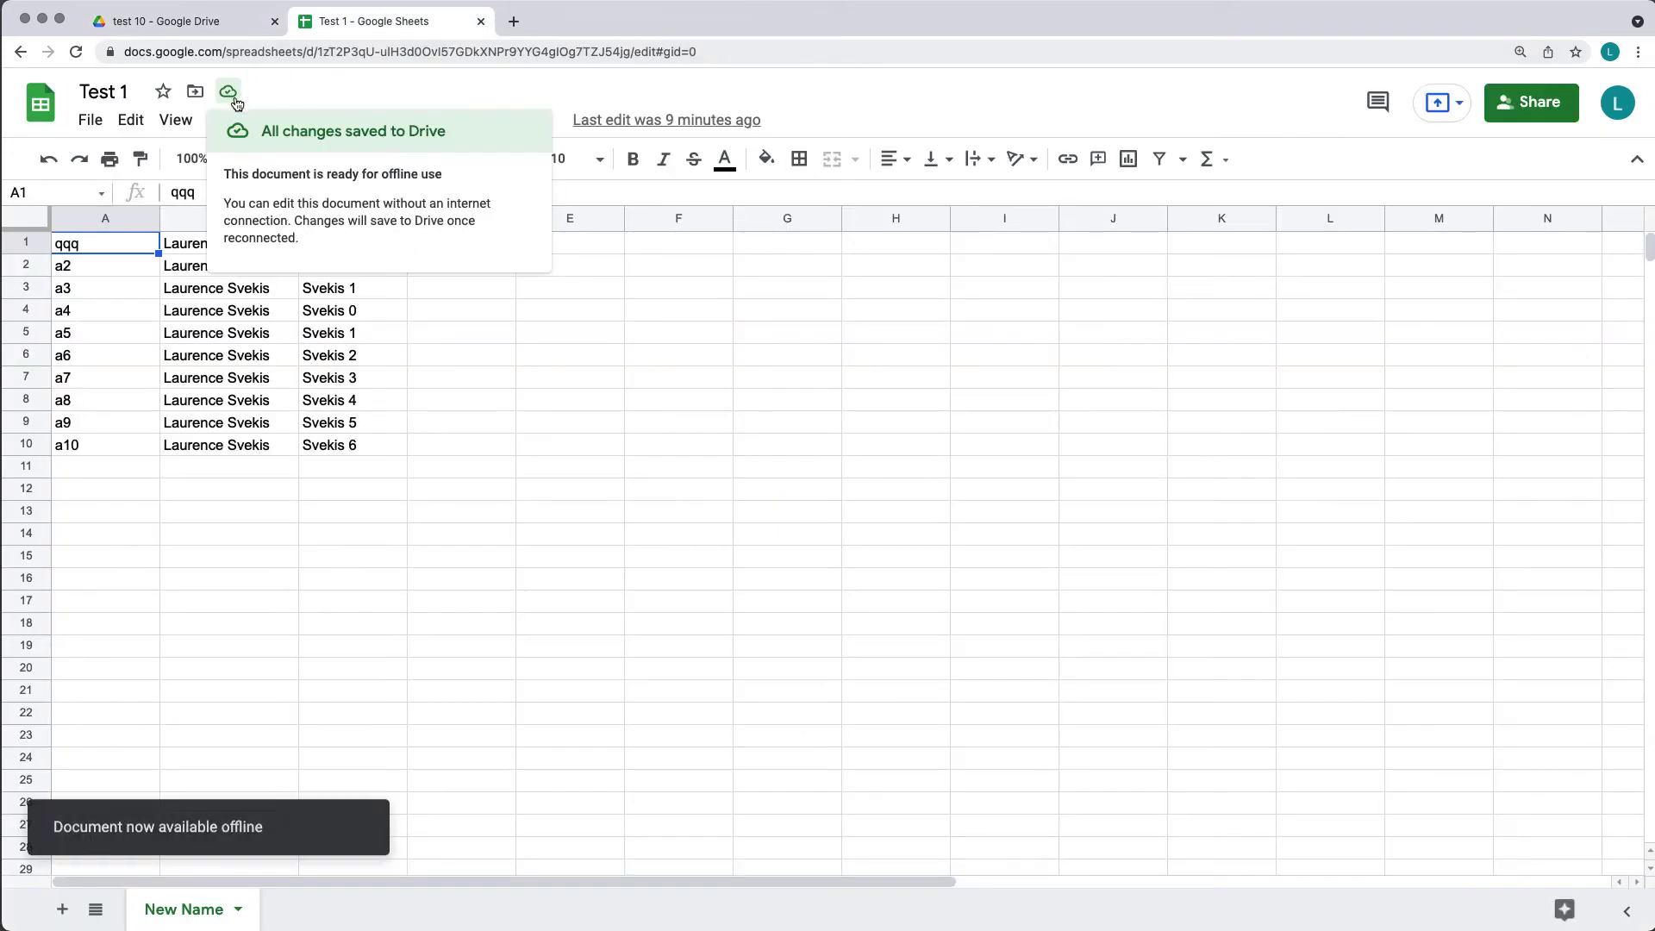
mouse_move(230, 95)
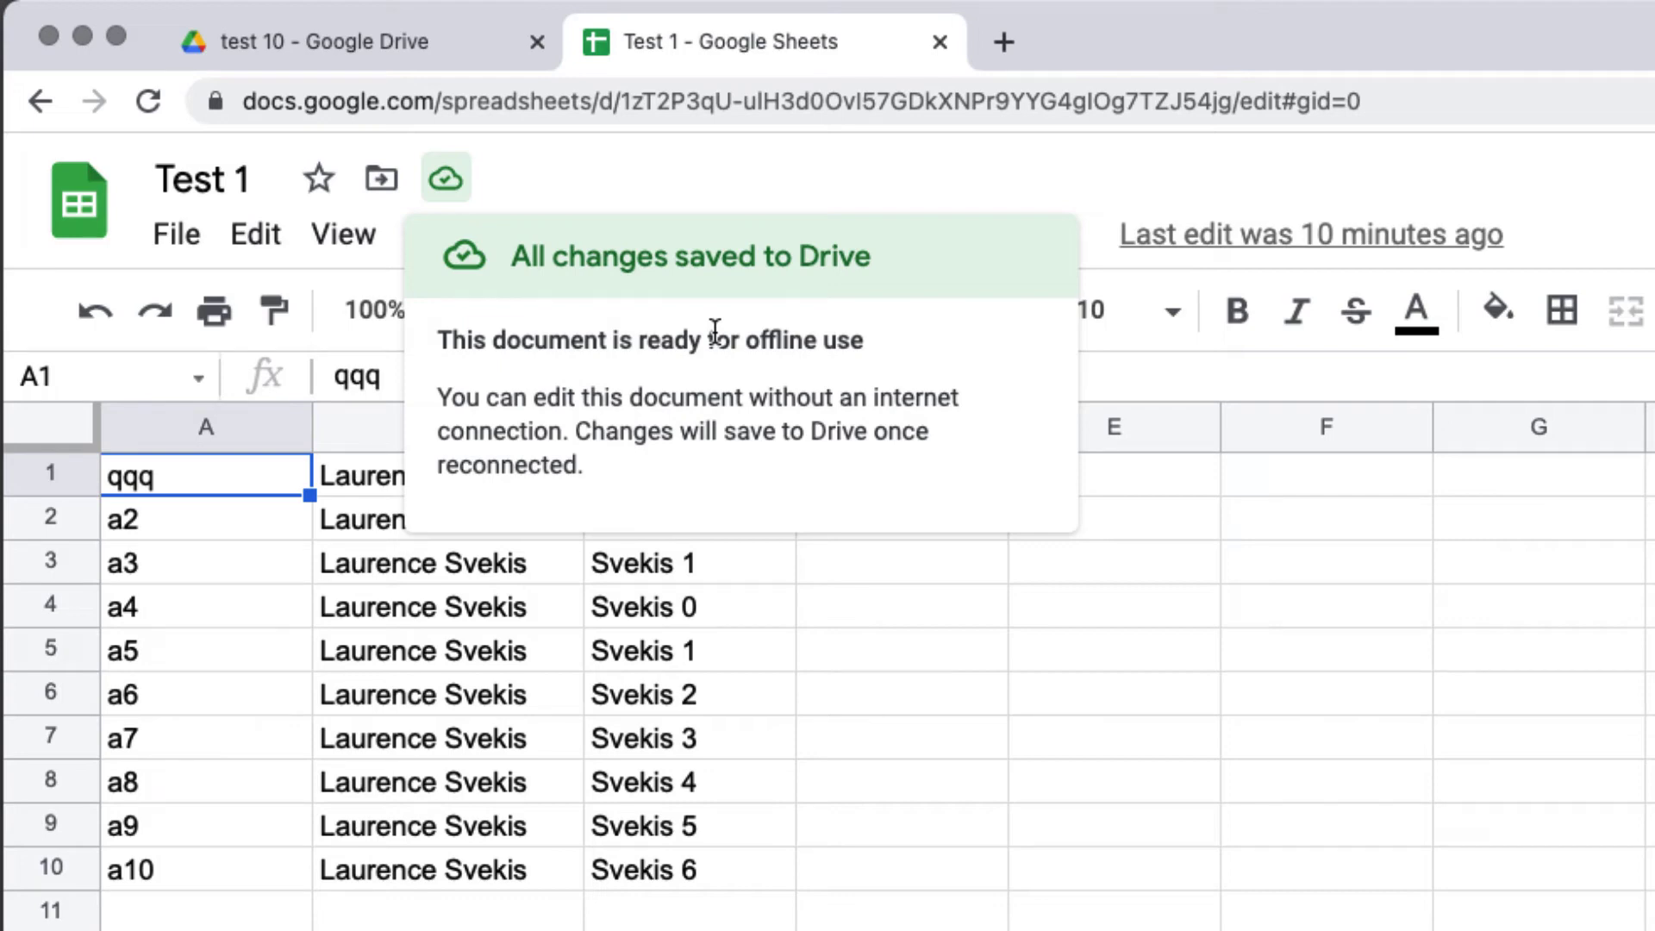
left_click(344, 48)
right_click(835, 584)
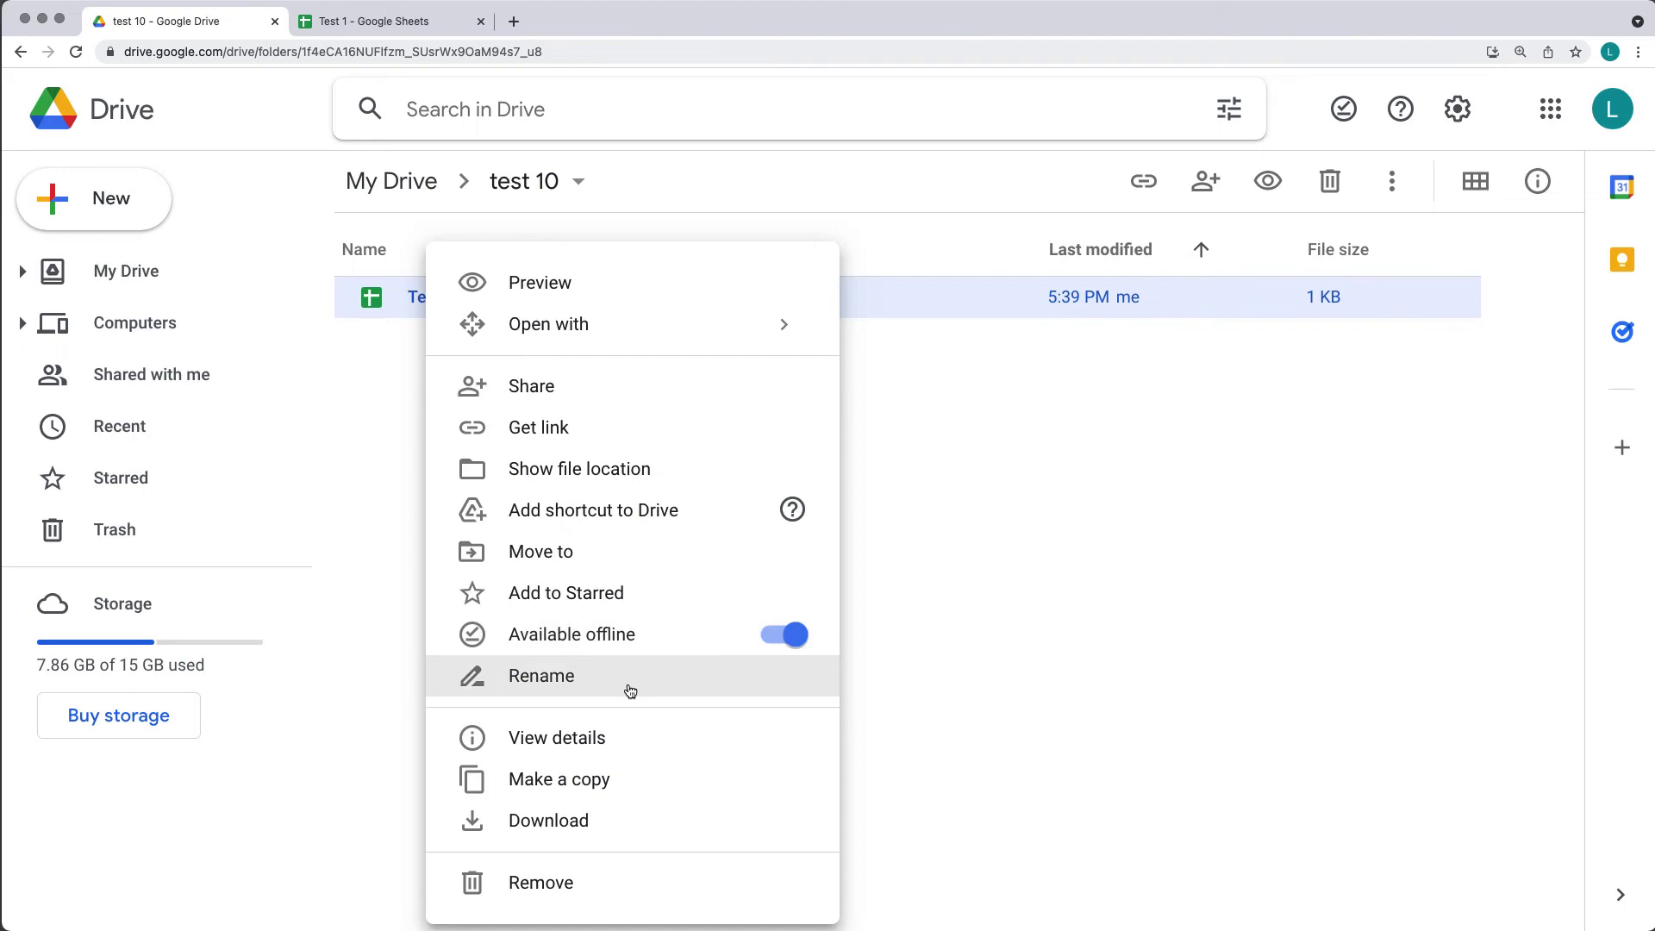
left_click(630, 681)
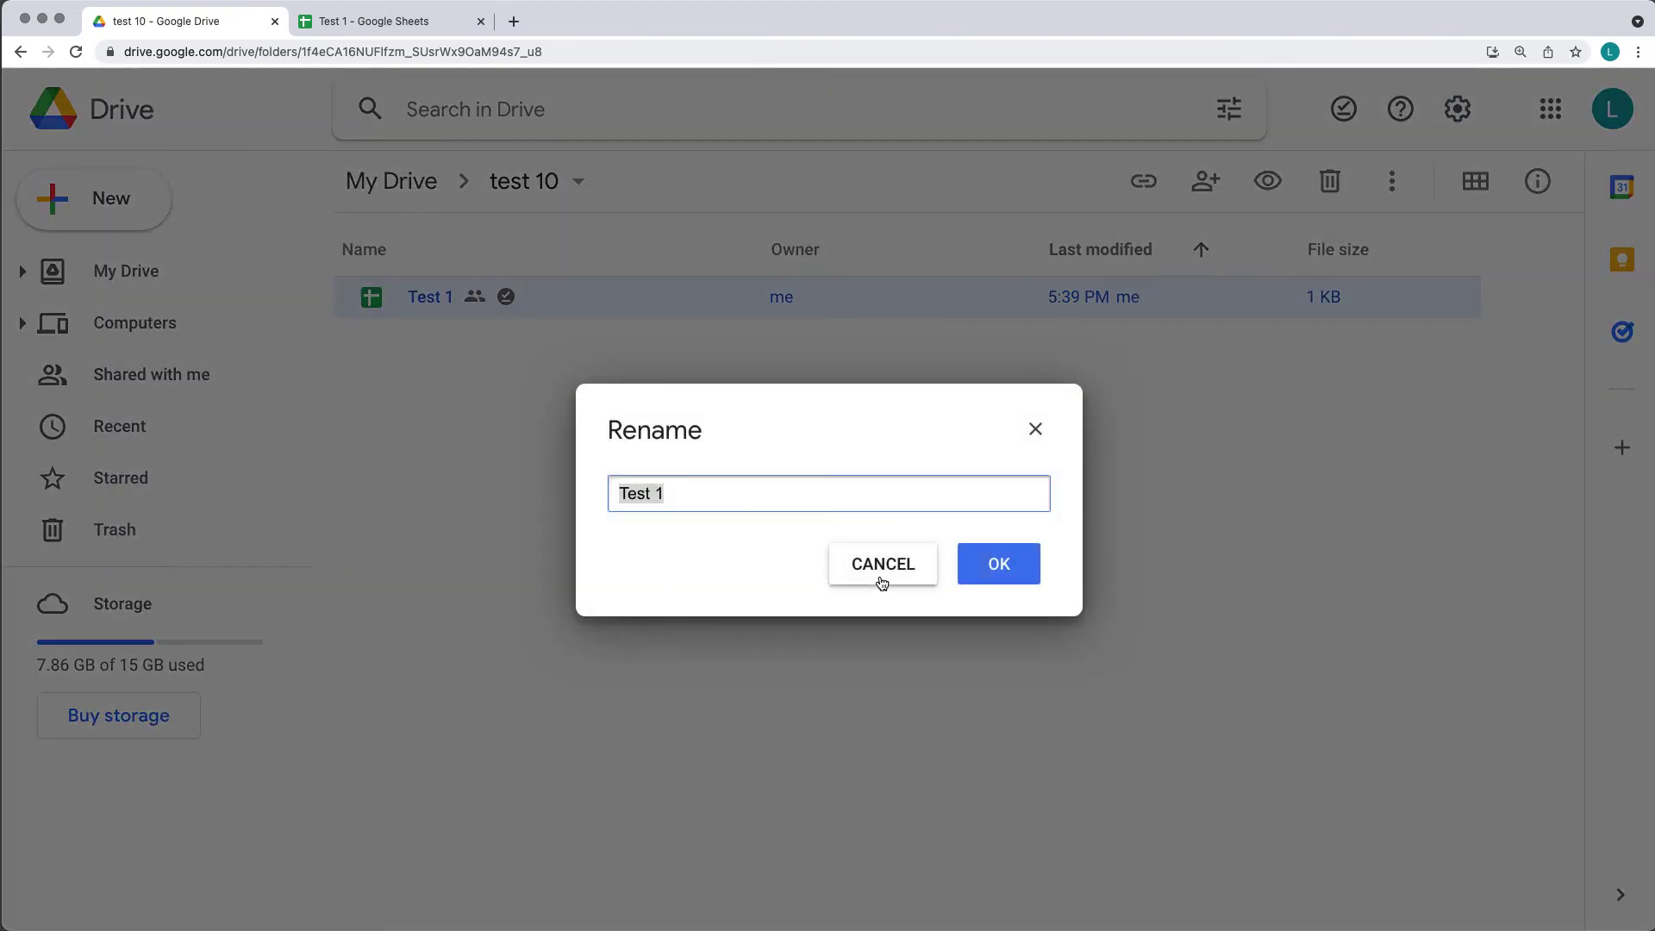
left_click(880, 564)
left_click(371, 21)
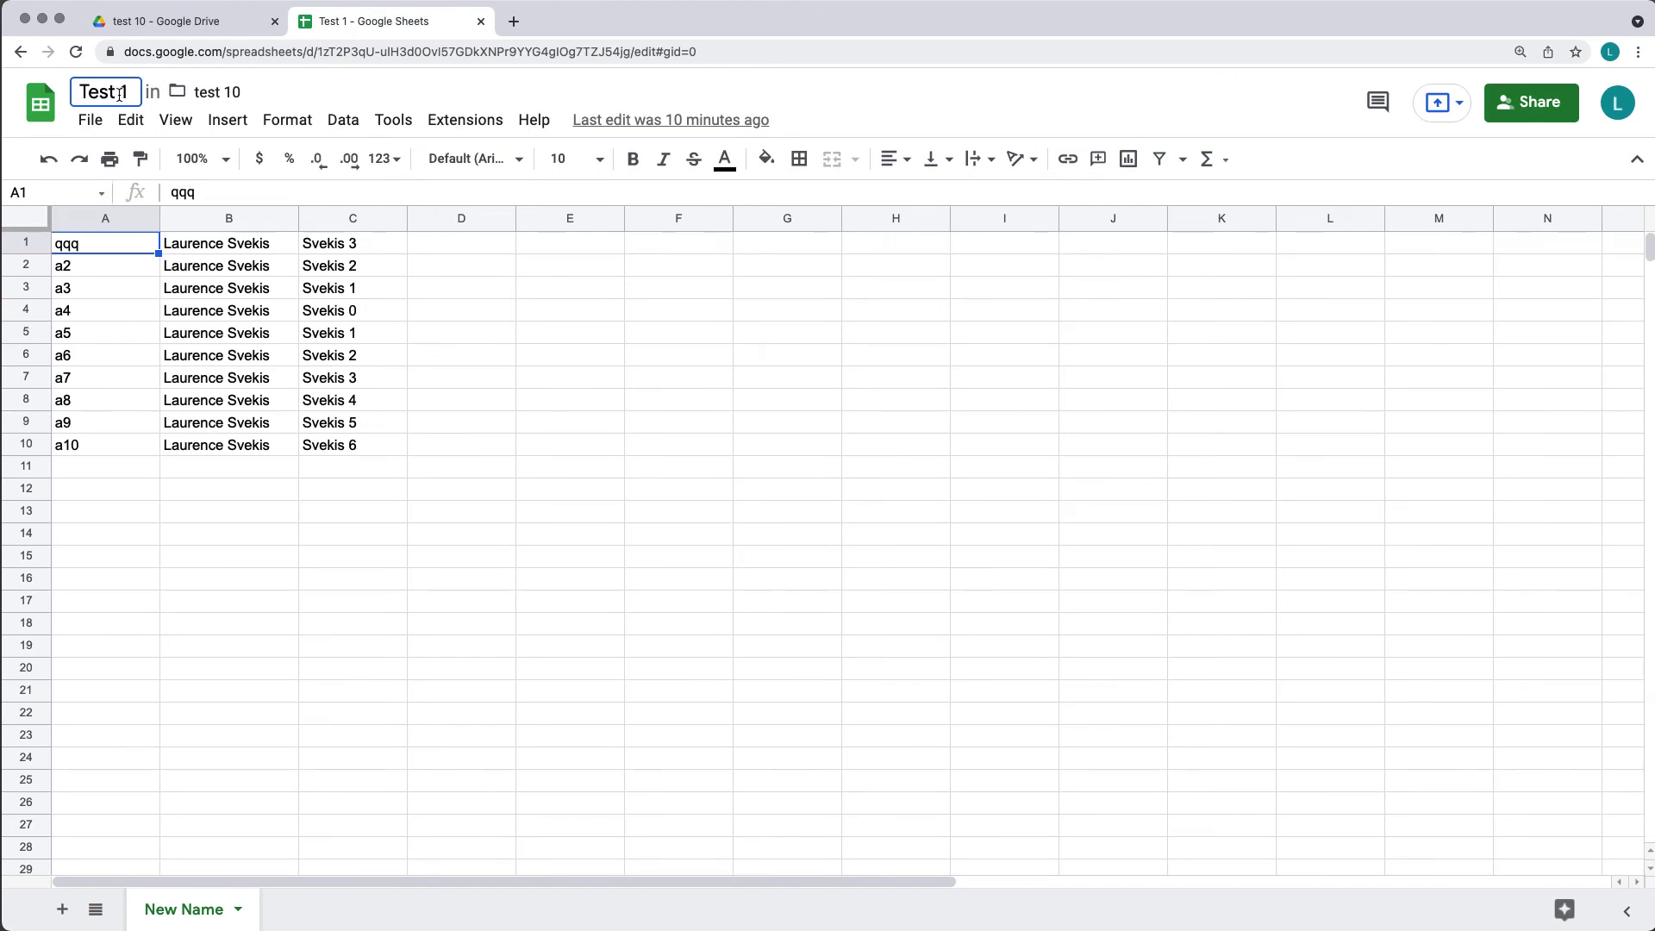
- Retitle the spreadsheet 'Test New' by replacing the '1' in 'Test 1'
left_click(113, 93)
double_click(124, 93)
type("New")
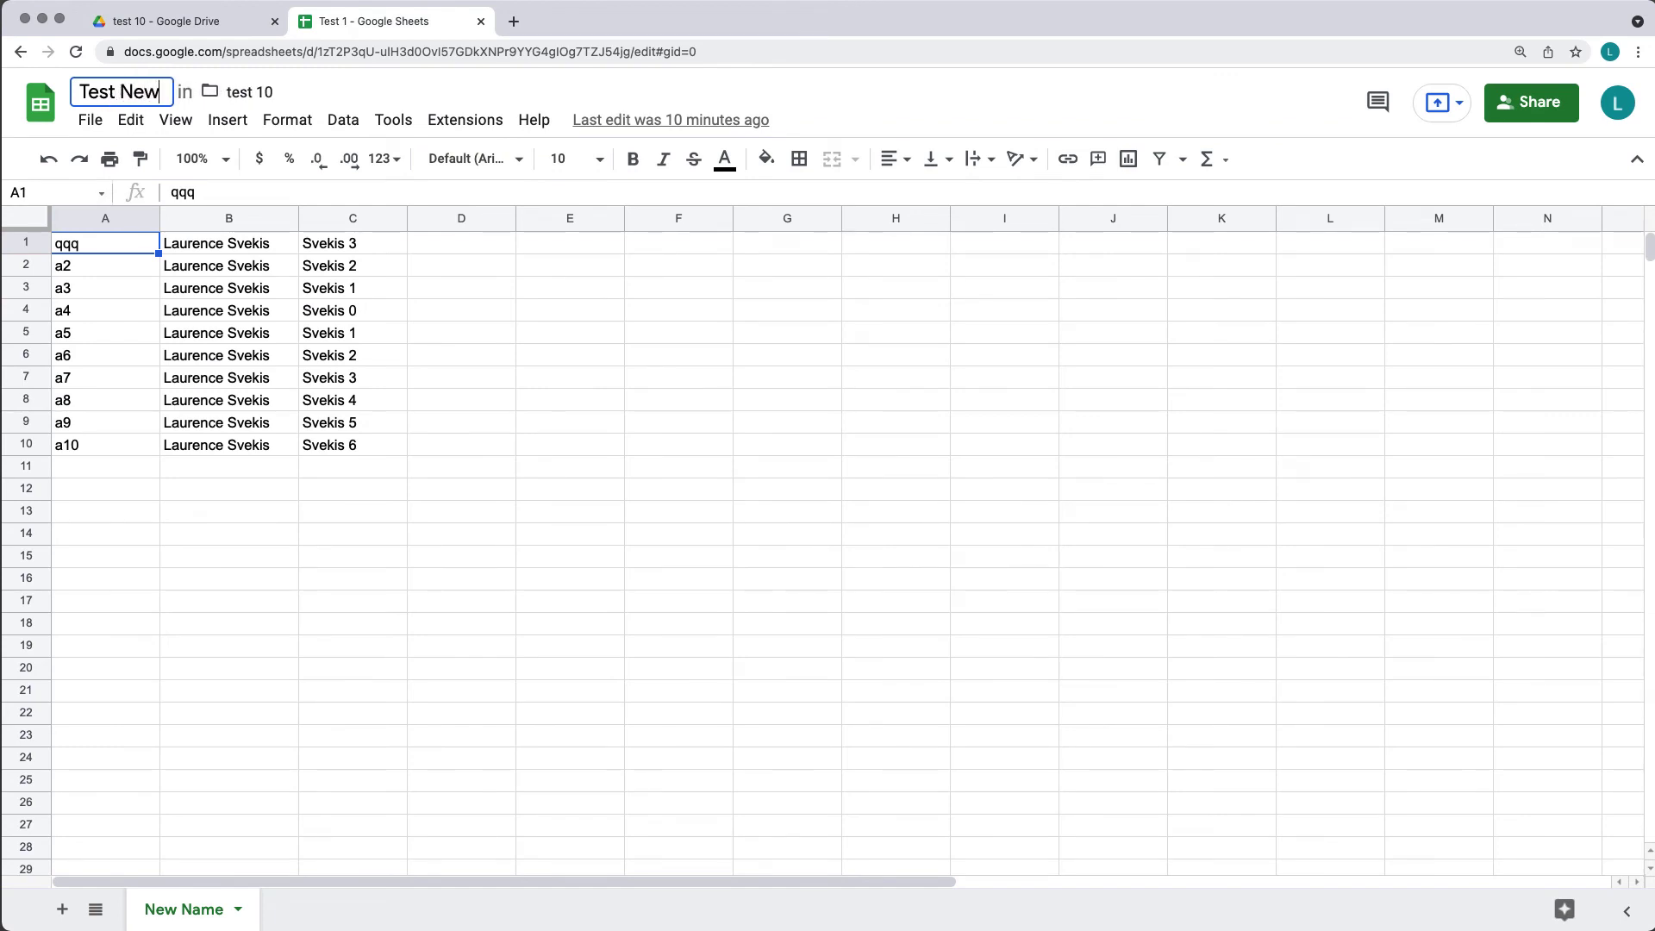
left_click(586, 357)
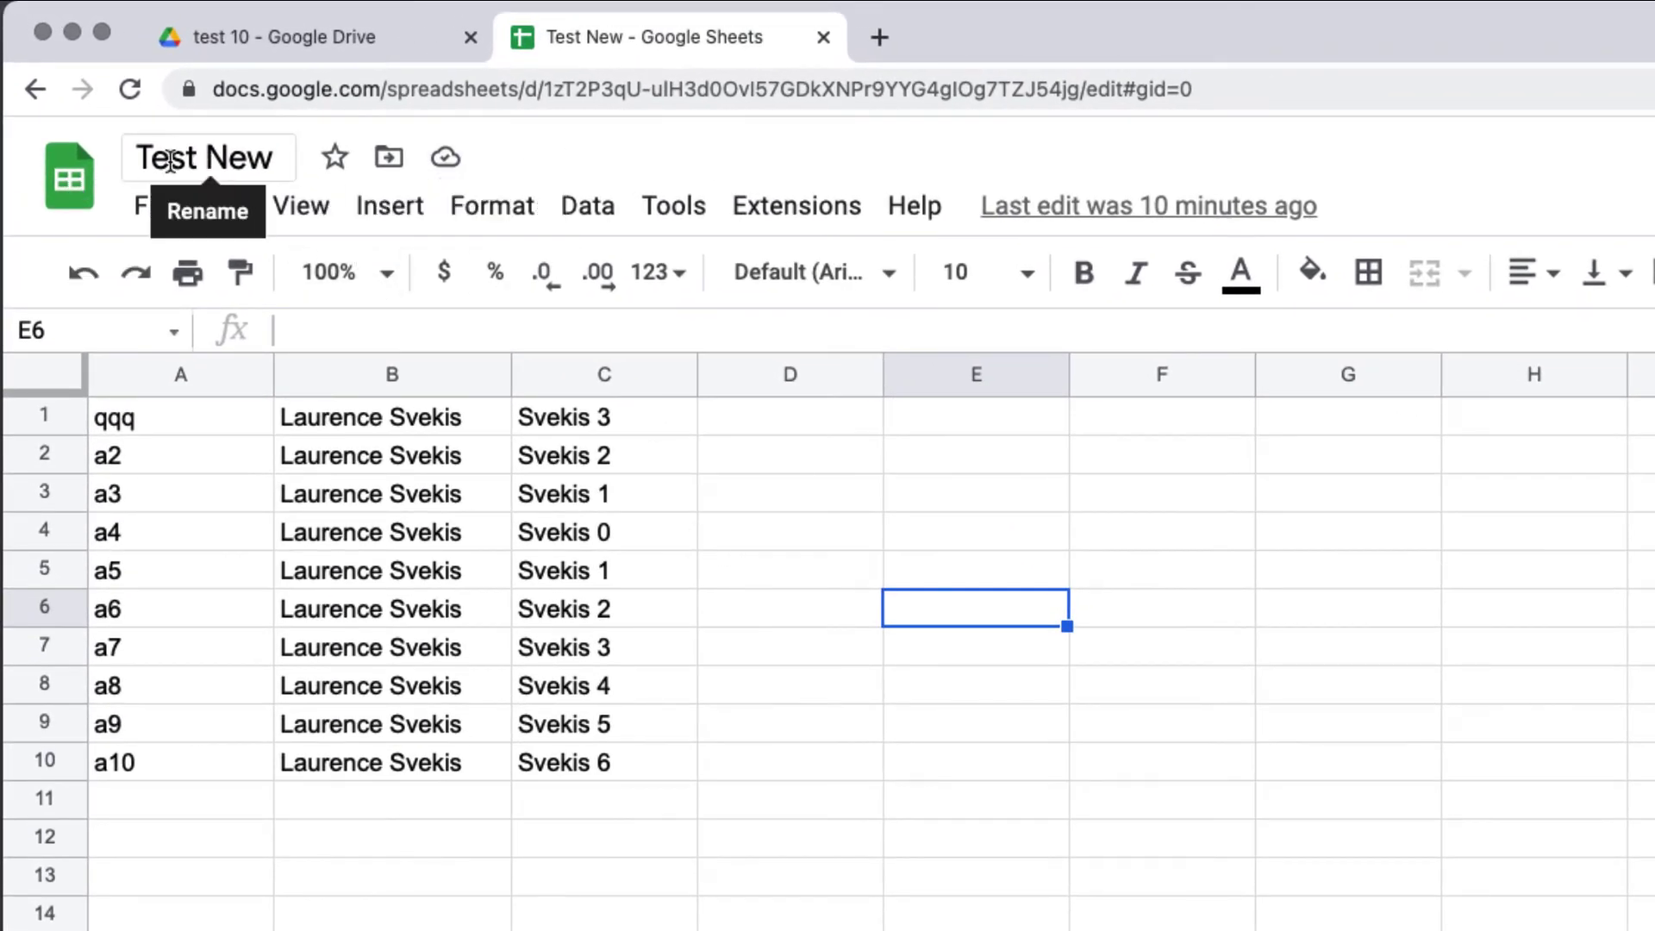
left_click(154, 205)
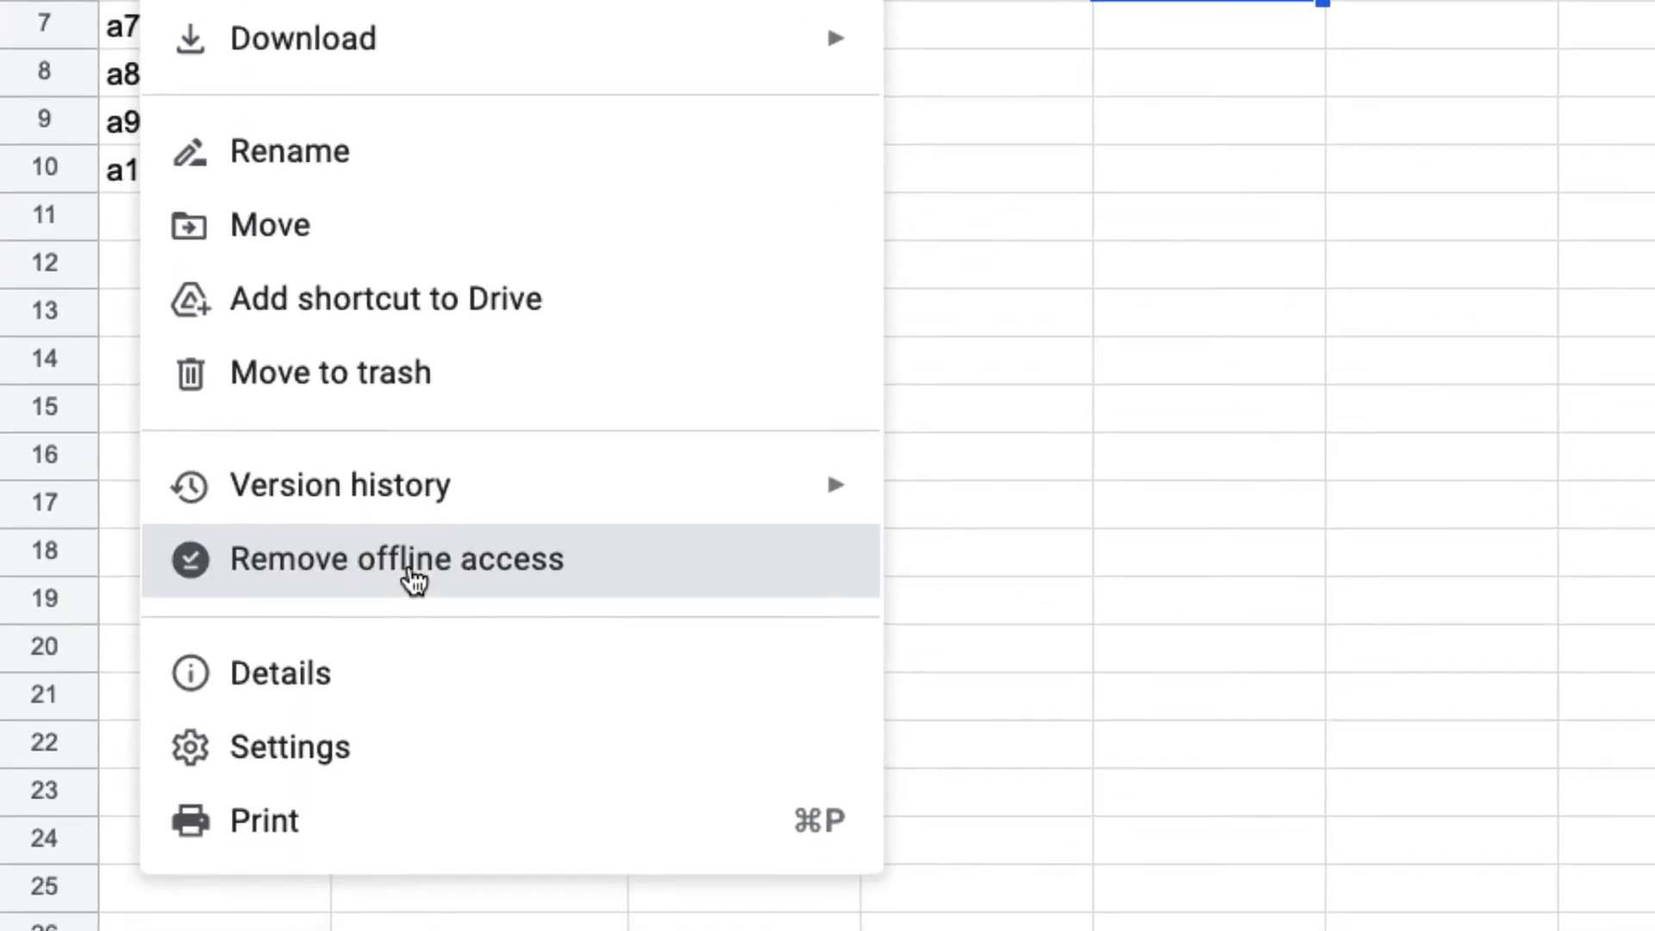
- Remove offline access for the Test New spreadsheet using the File menu
left_click(480, 831)
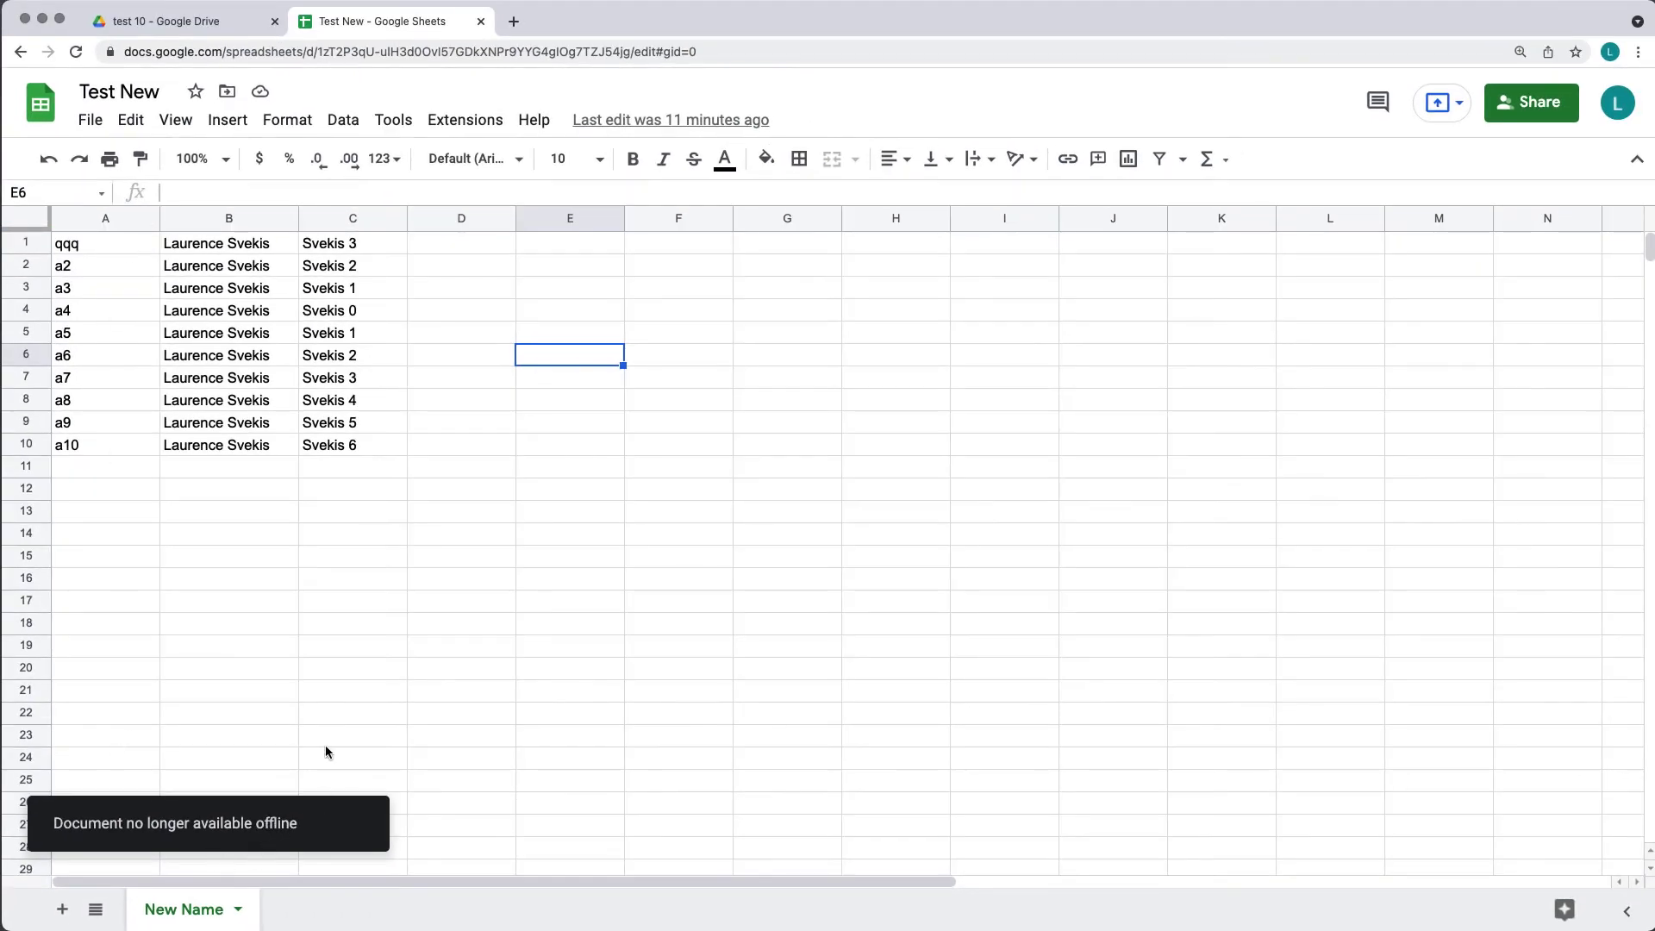
left_click(90, 120)
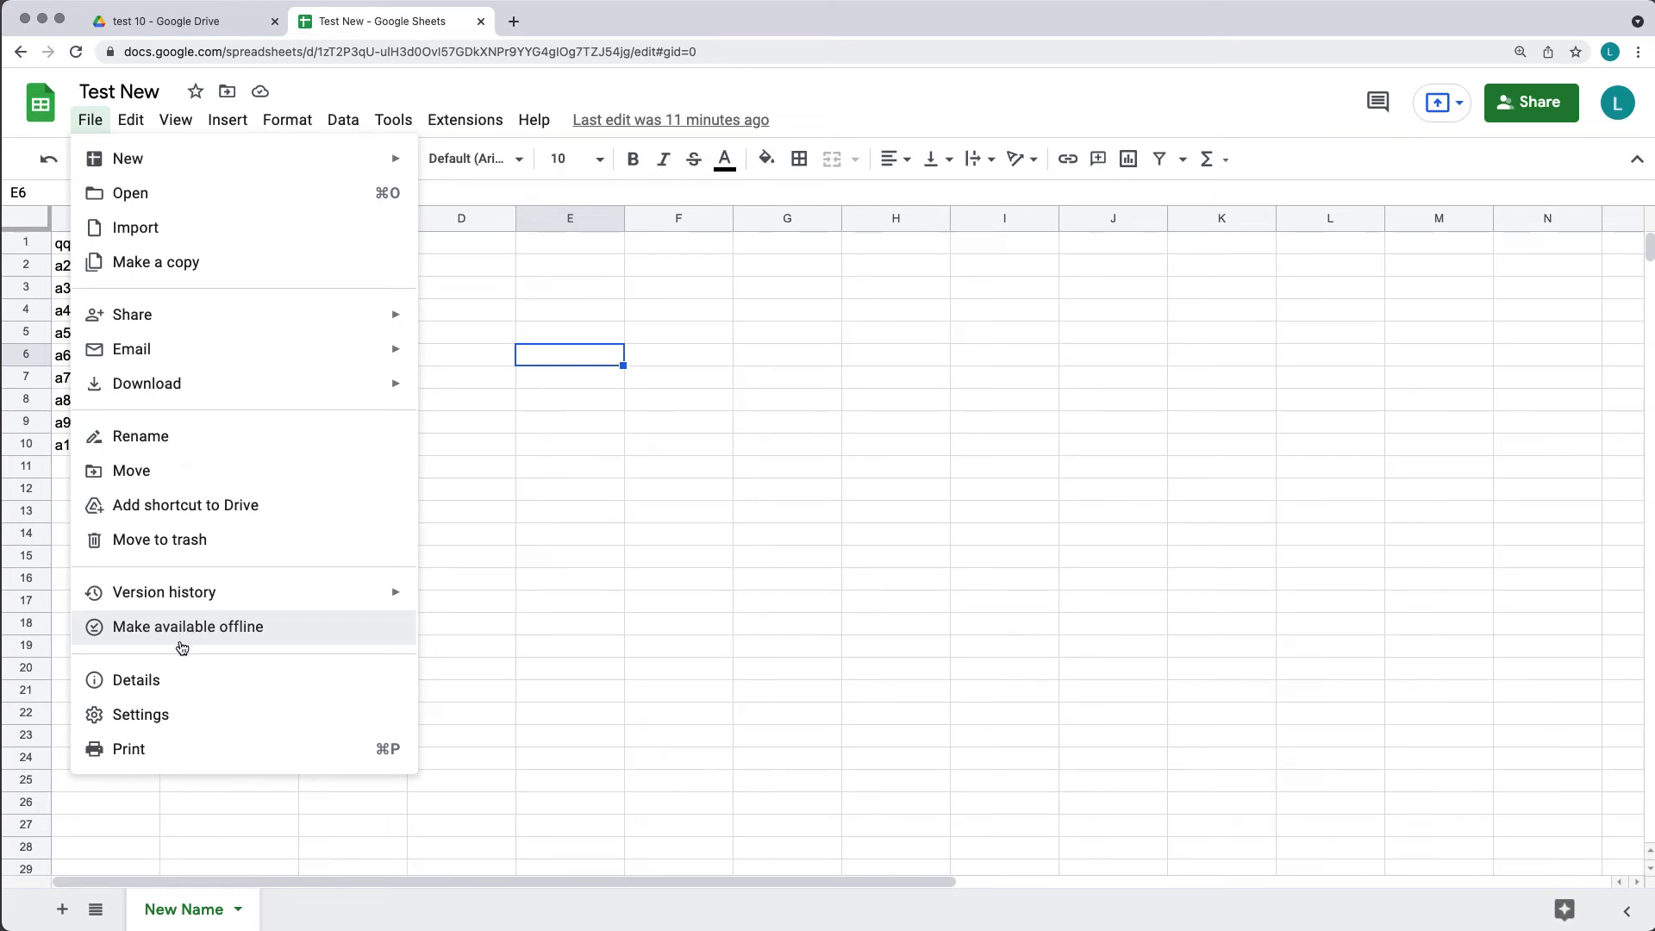
mouse_move(191, 600)
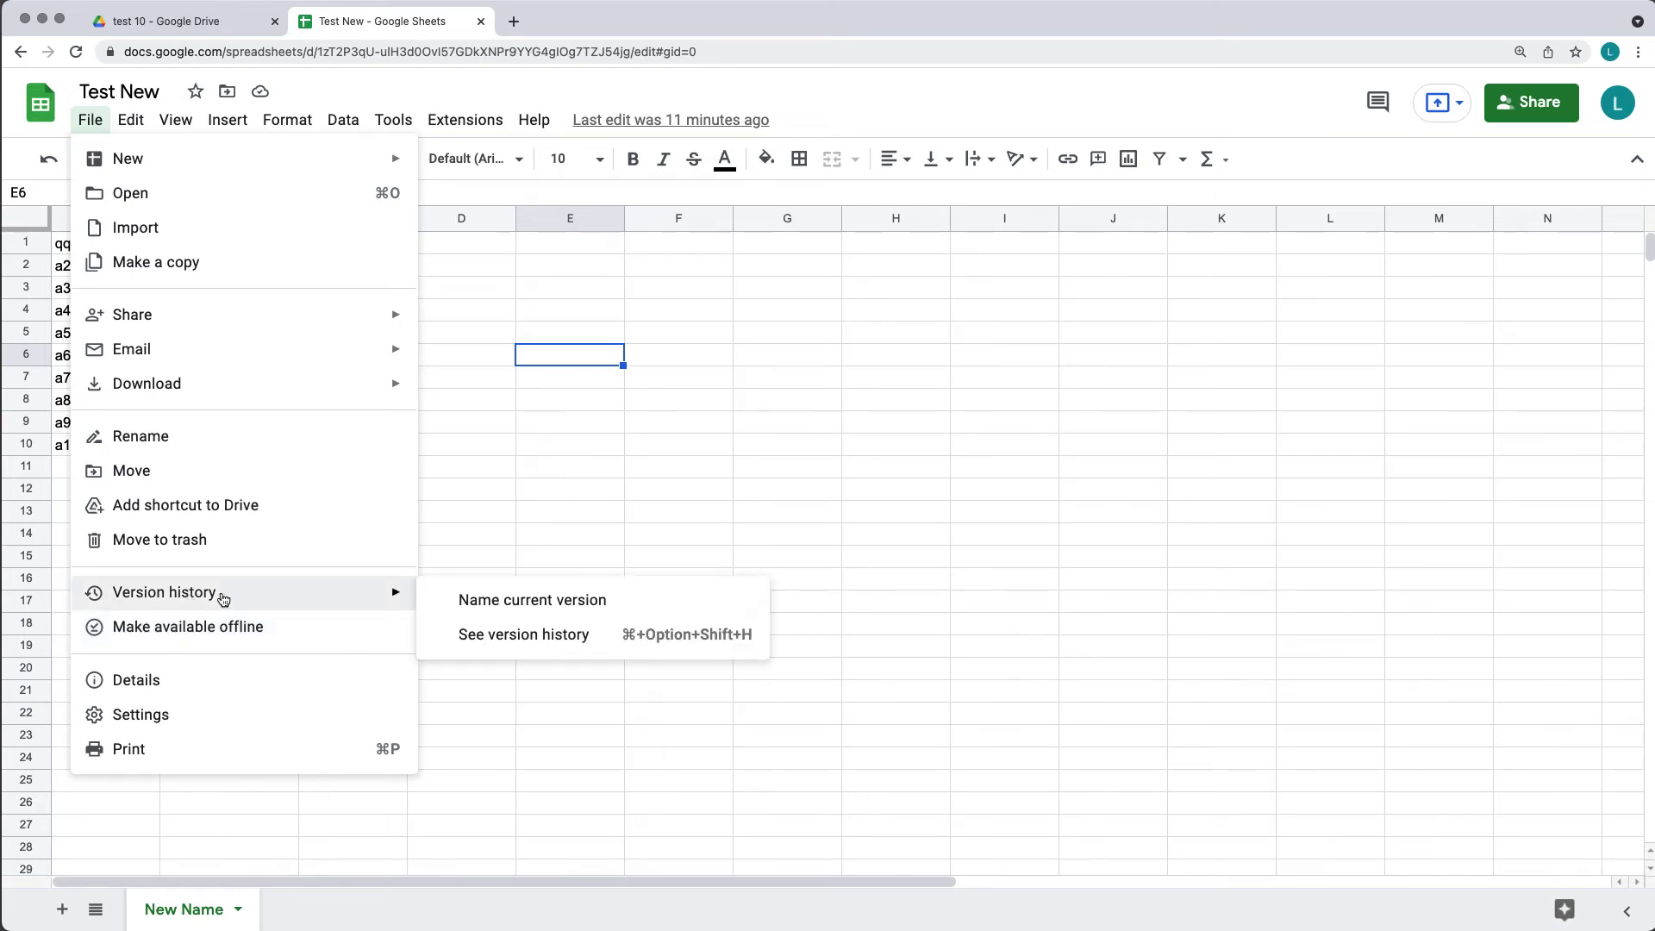
- Open version history, expand the 4:31 PM entry, and open the 4:27 PM version's actions
left_click(521, 634)
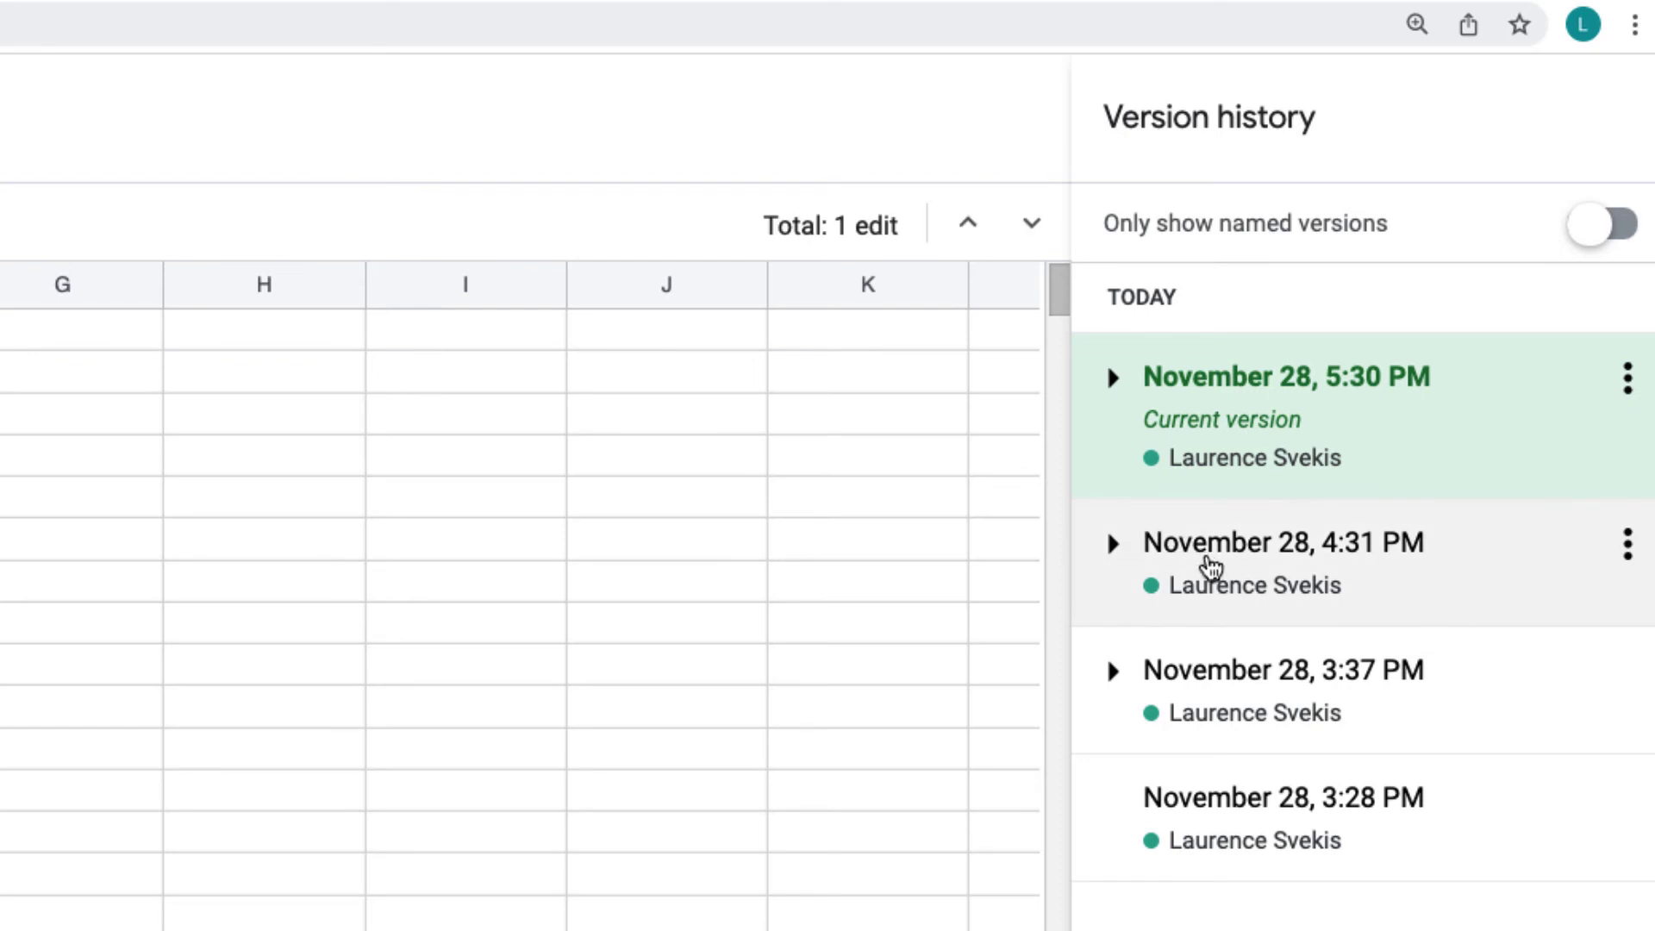
left_click(1115, 562)
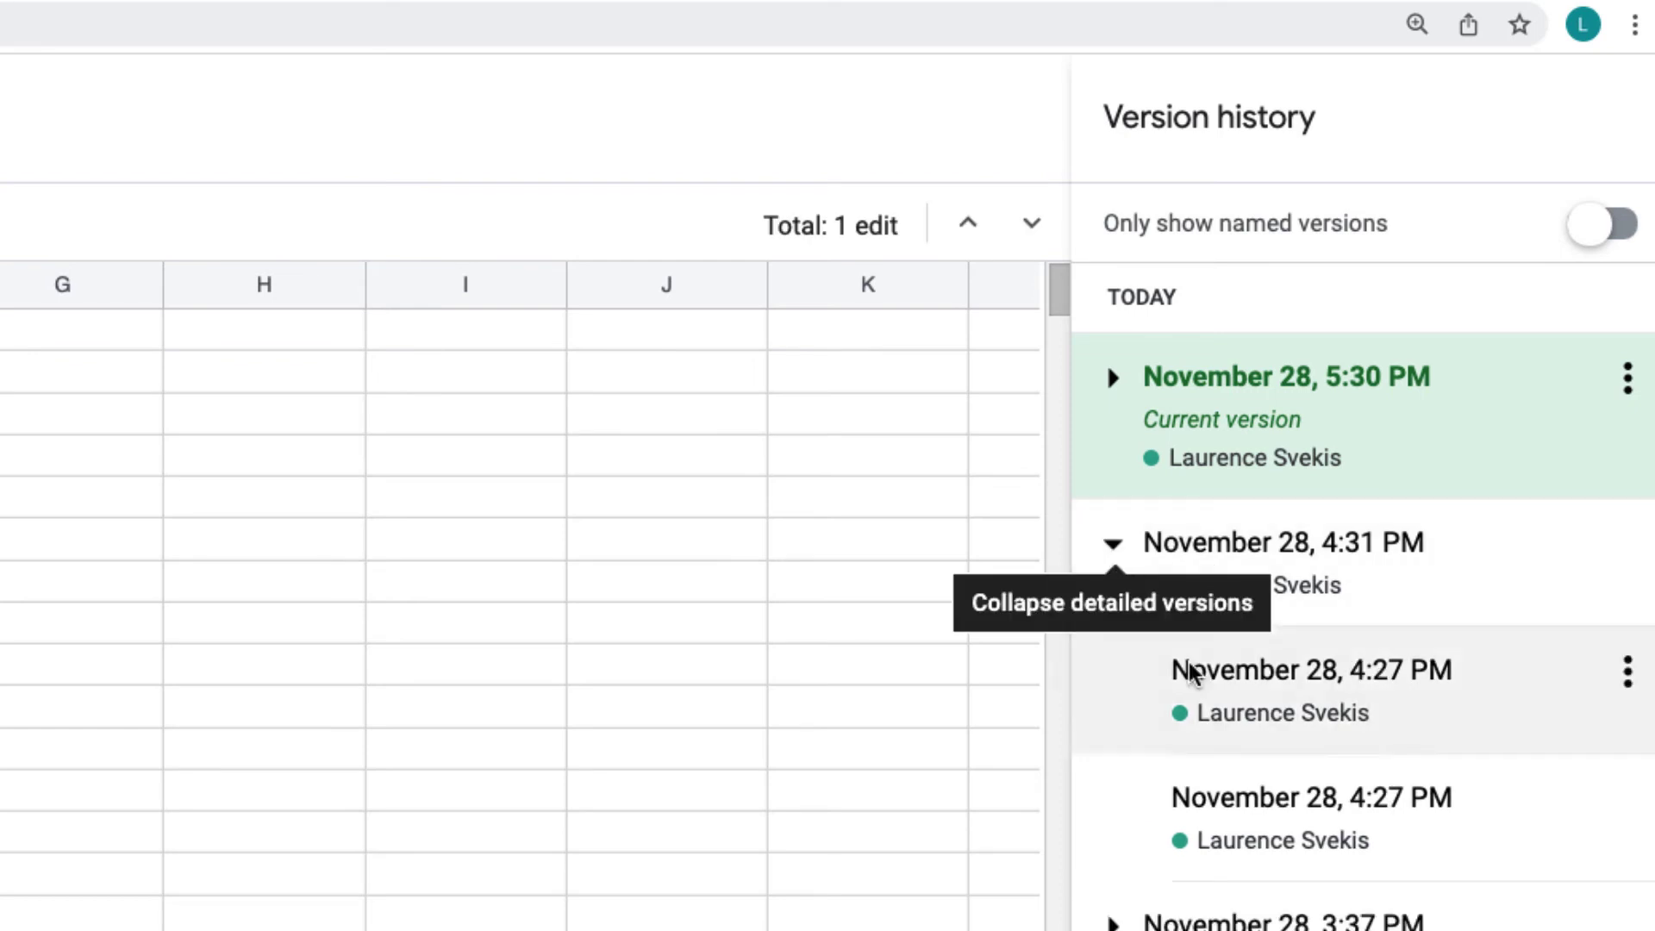
left_click(1626, 676)
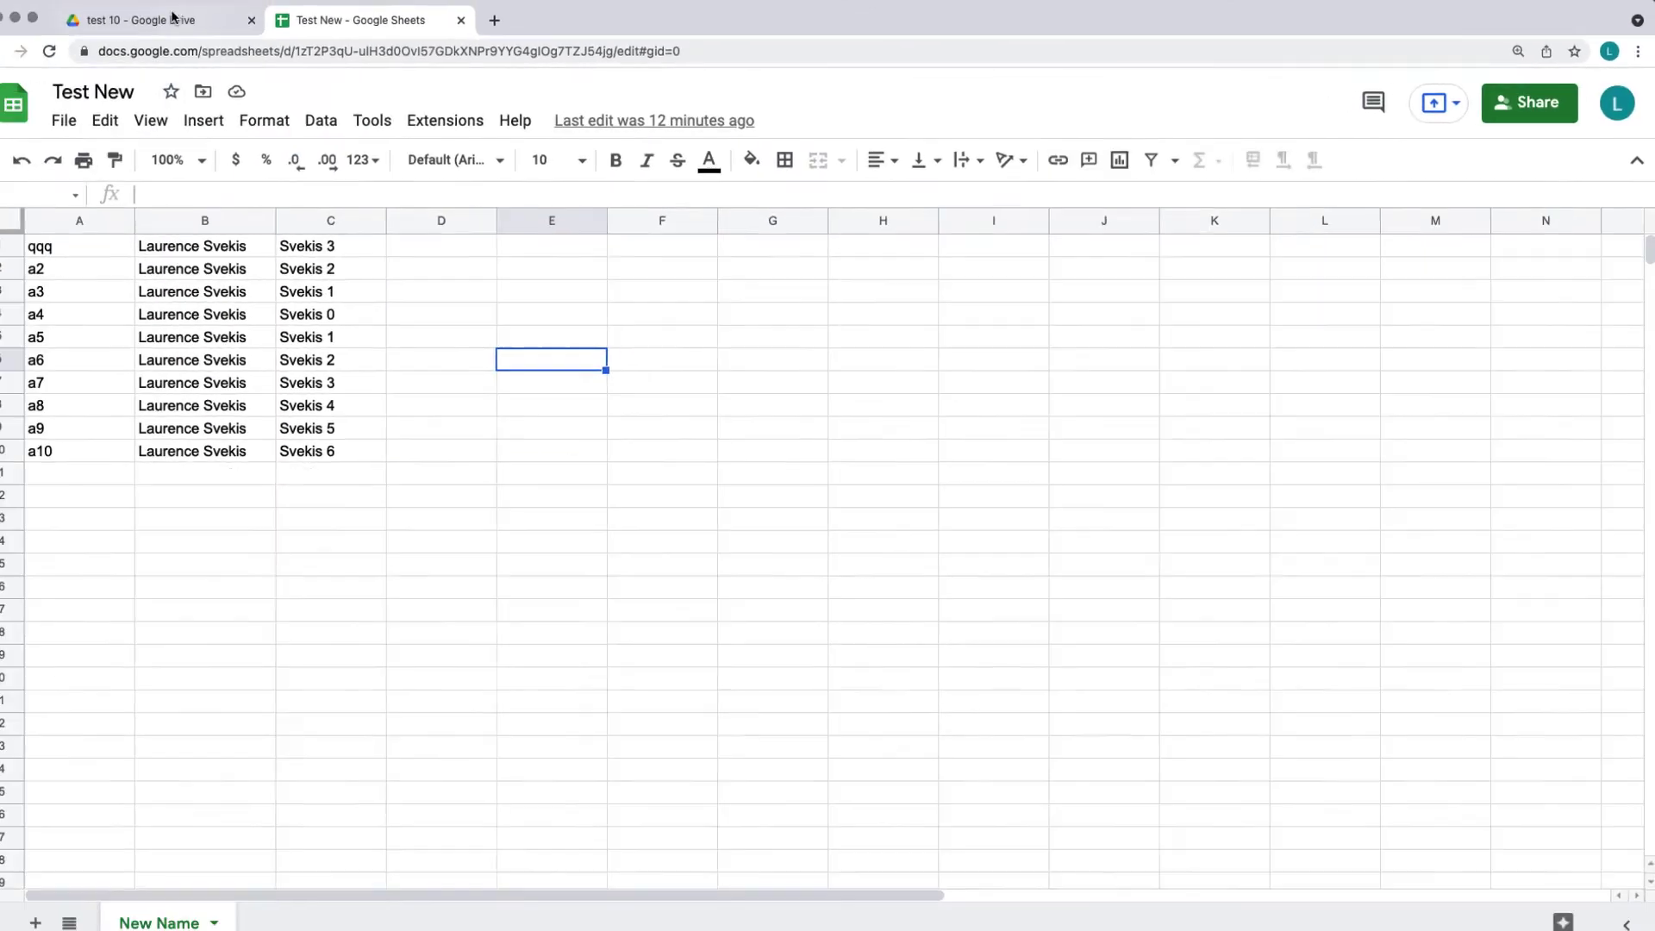
- In Drive, view Test 1's details and activity log showing the rename and move, then return to Sheets
left_click(179, 24)
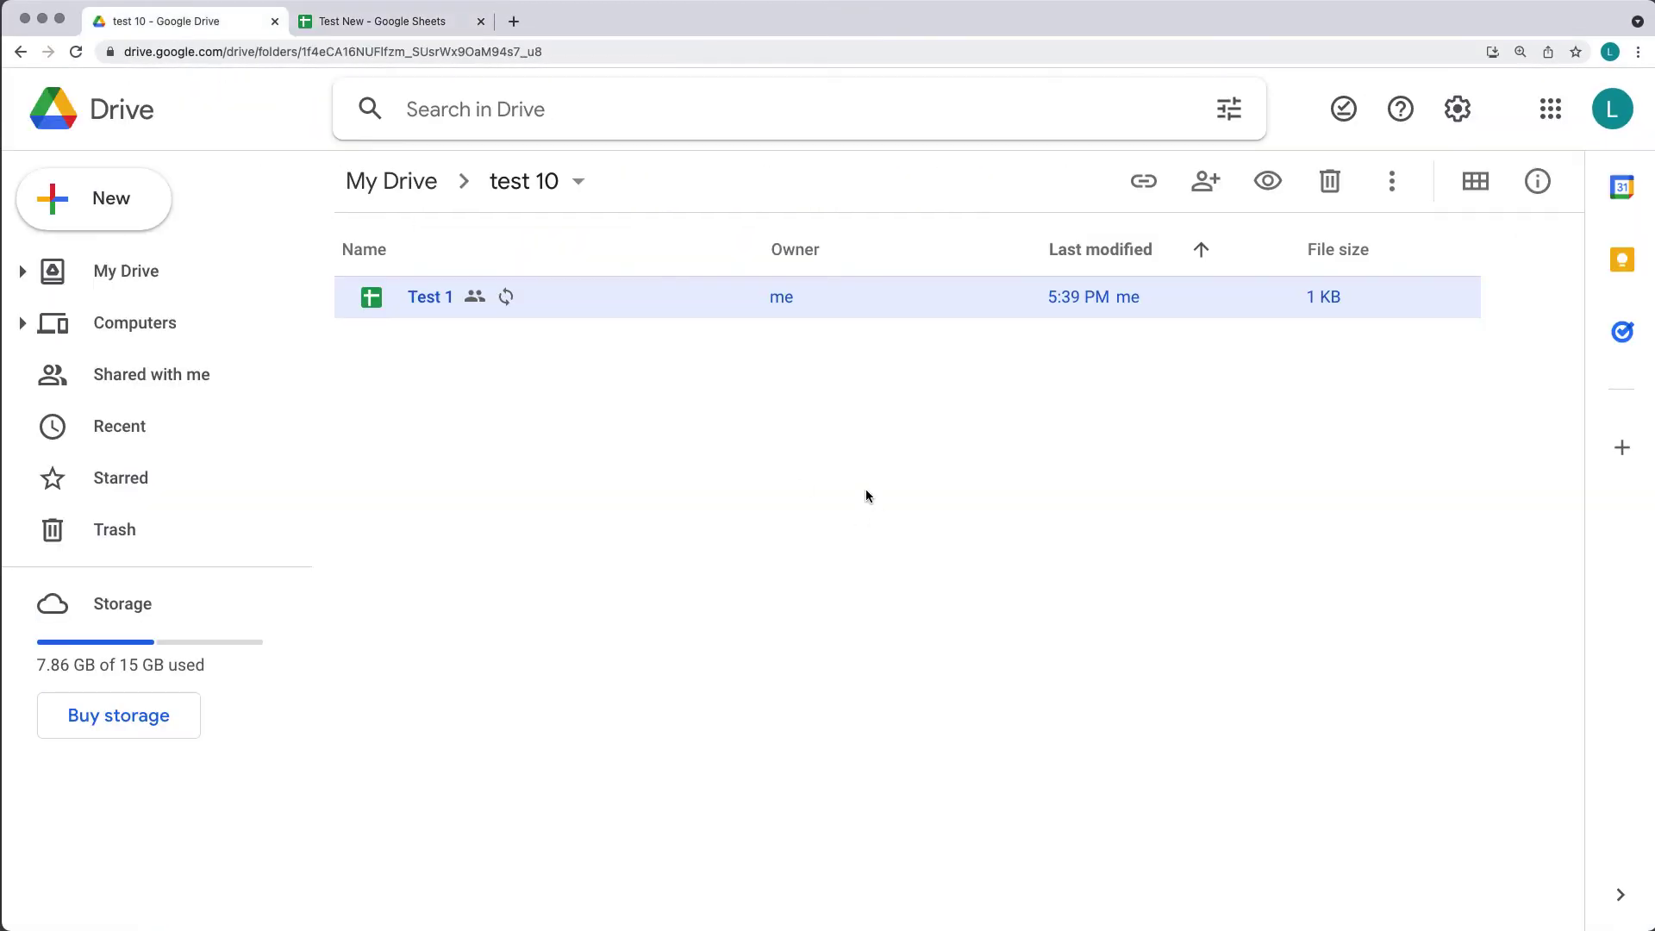
right_click(423, 297)
left_click(1537, 181)
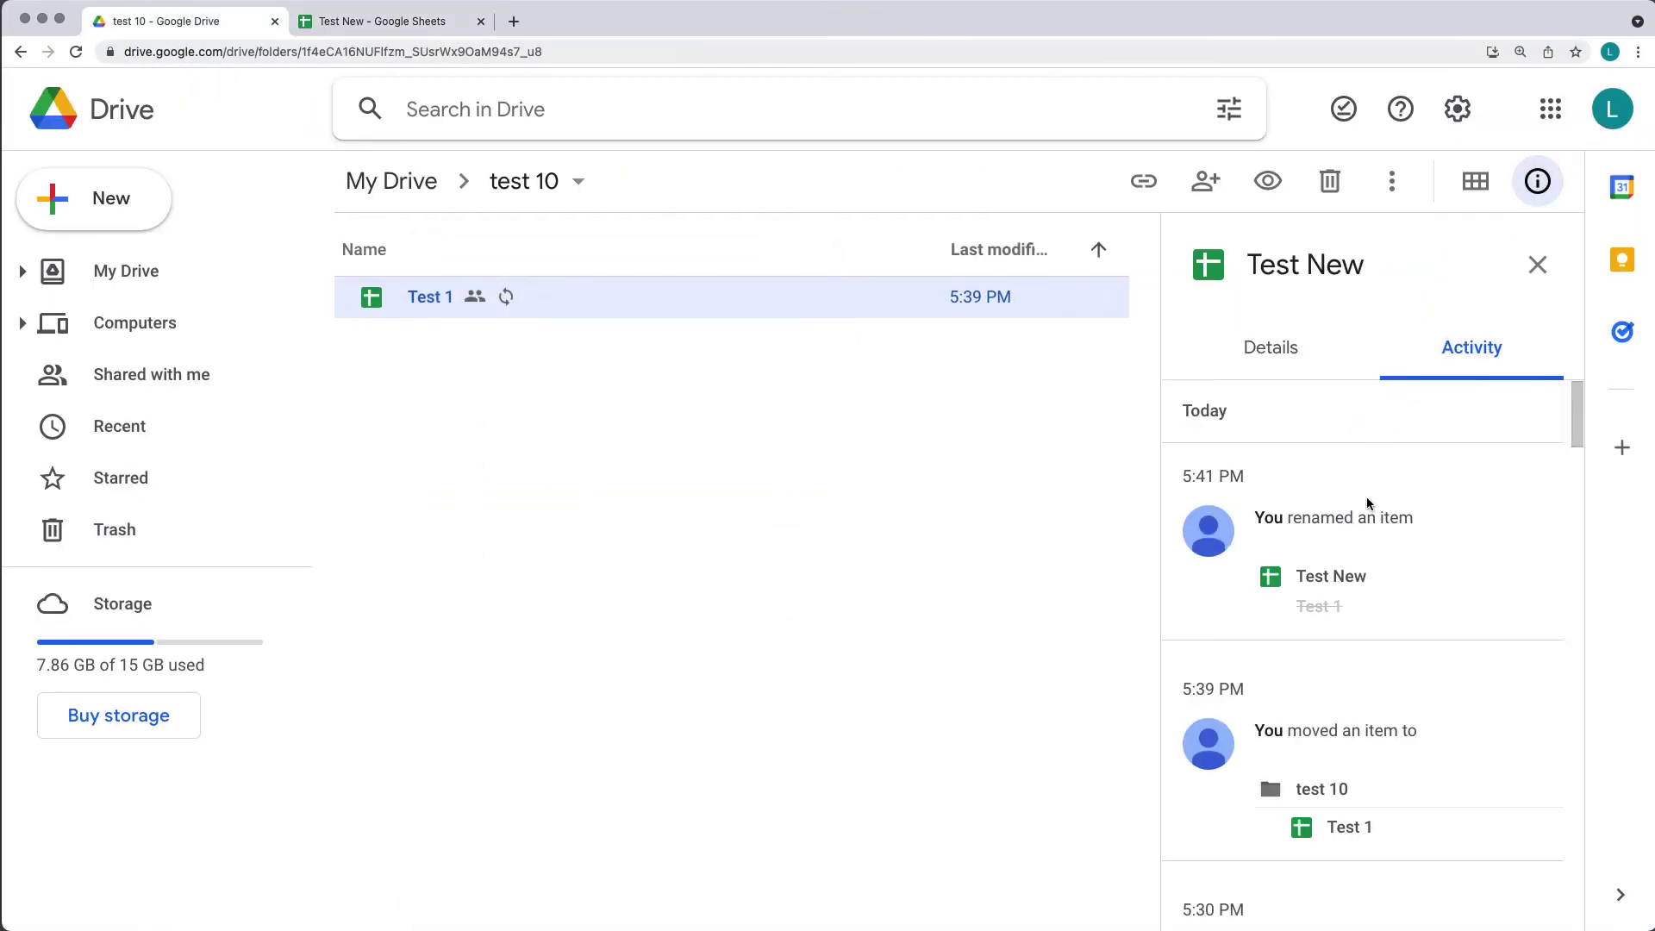
scroll(1367, 514, "down", 4)
scroll(1304, 524, "up", 4)
left_click(440, 30)
- Open the Google Docs Offline Chrome Web Store page via the offline option under File > Version history
left_click(85, 125)
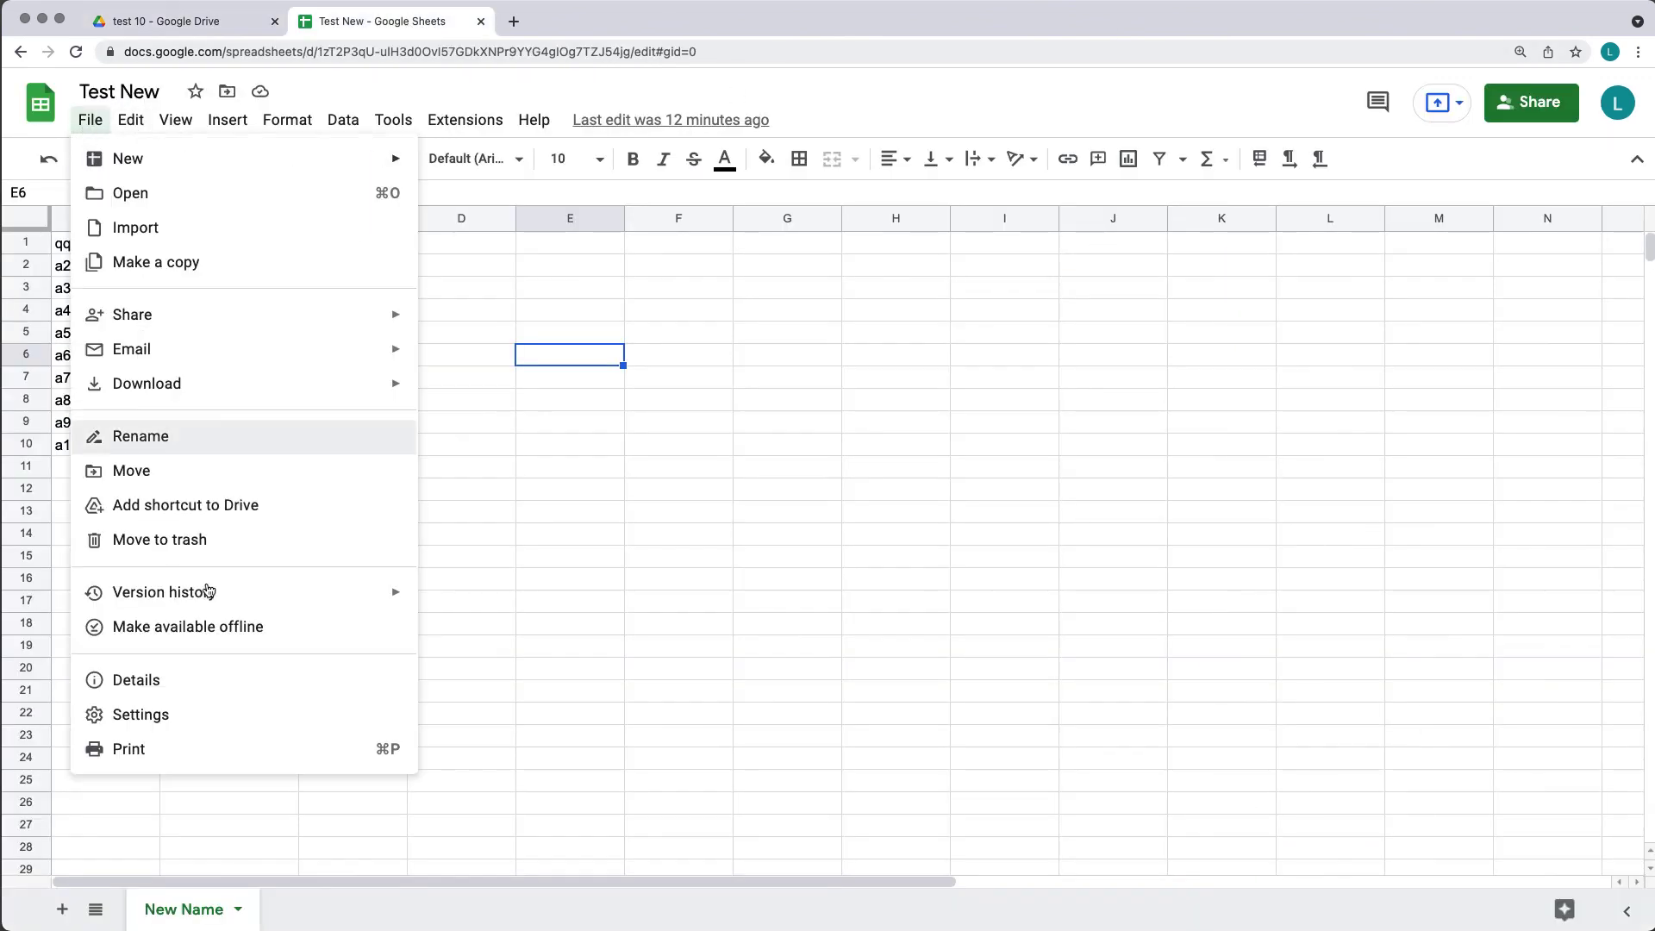
mouse_move(224, 594)
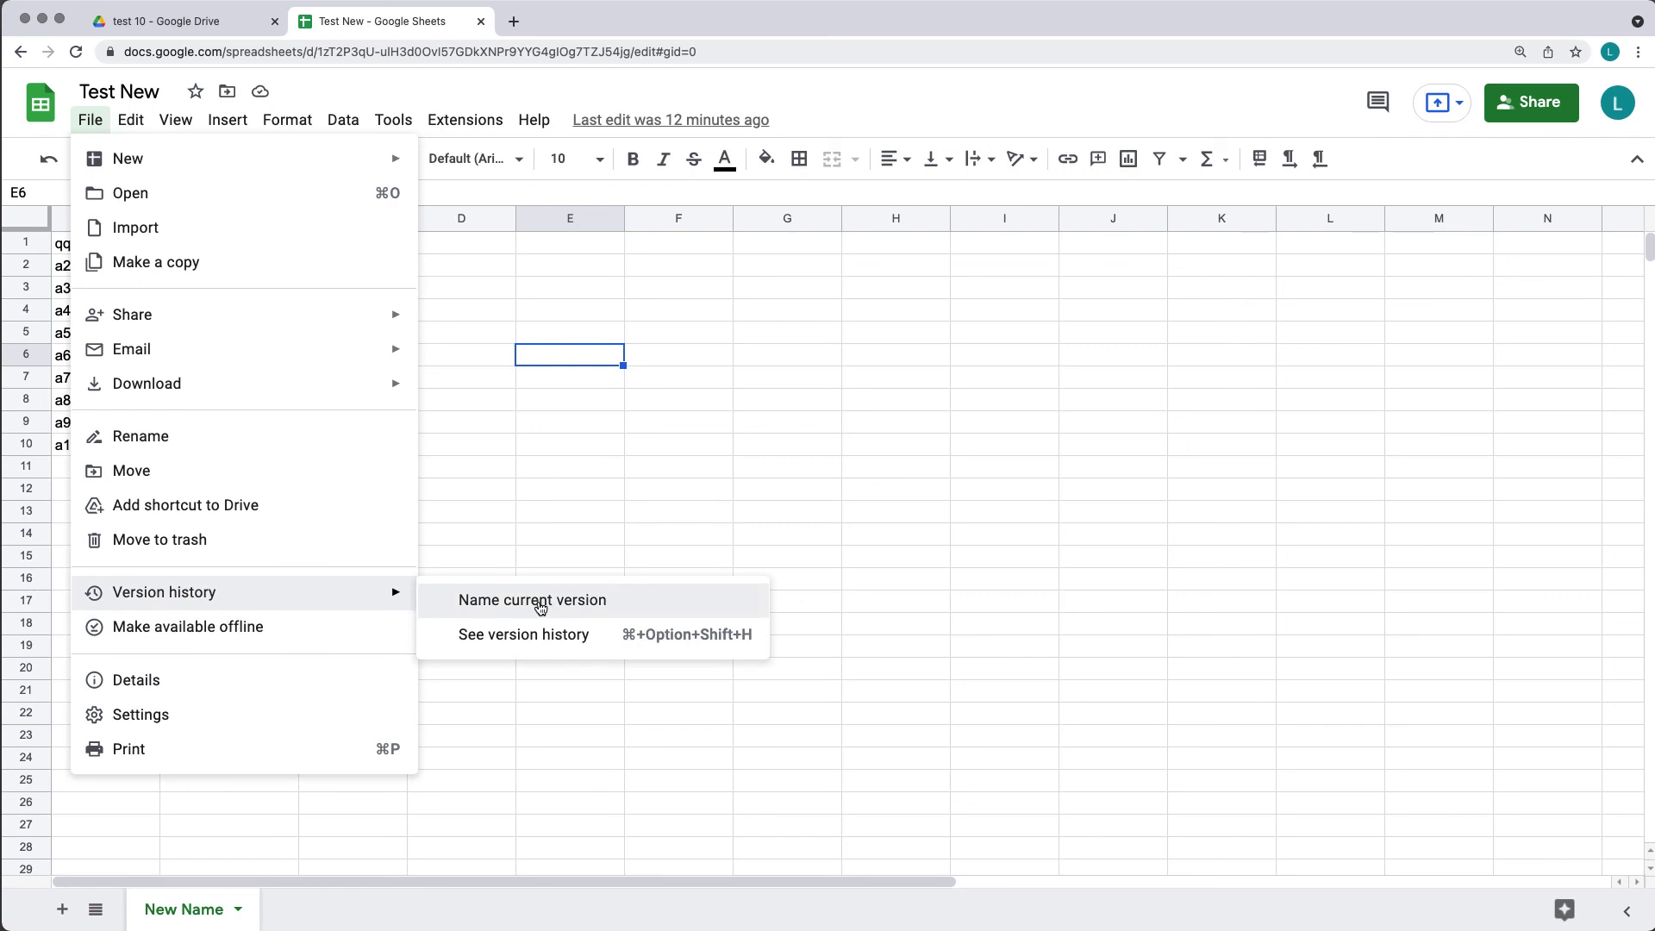
left_click(284, 627)
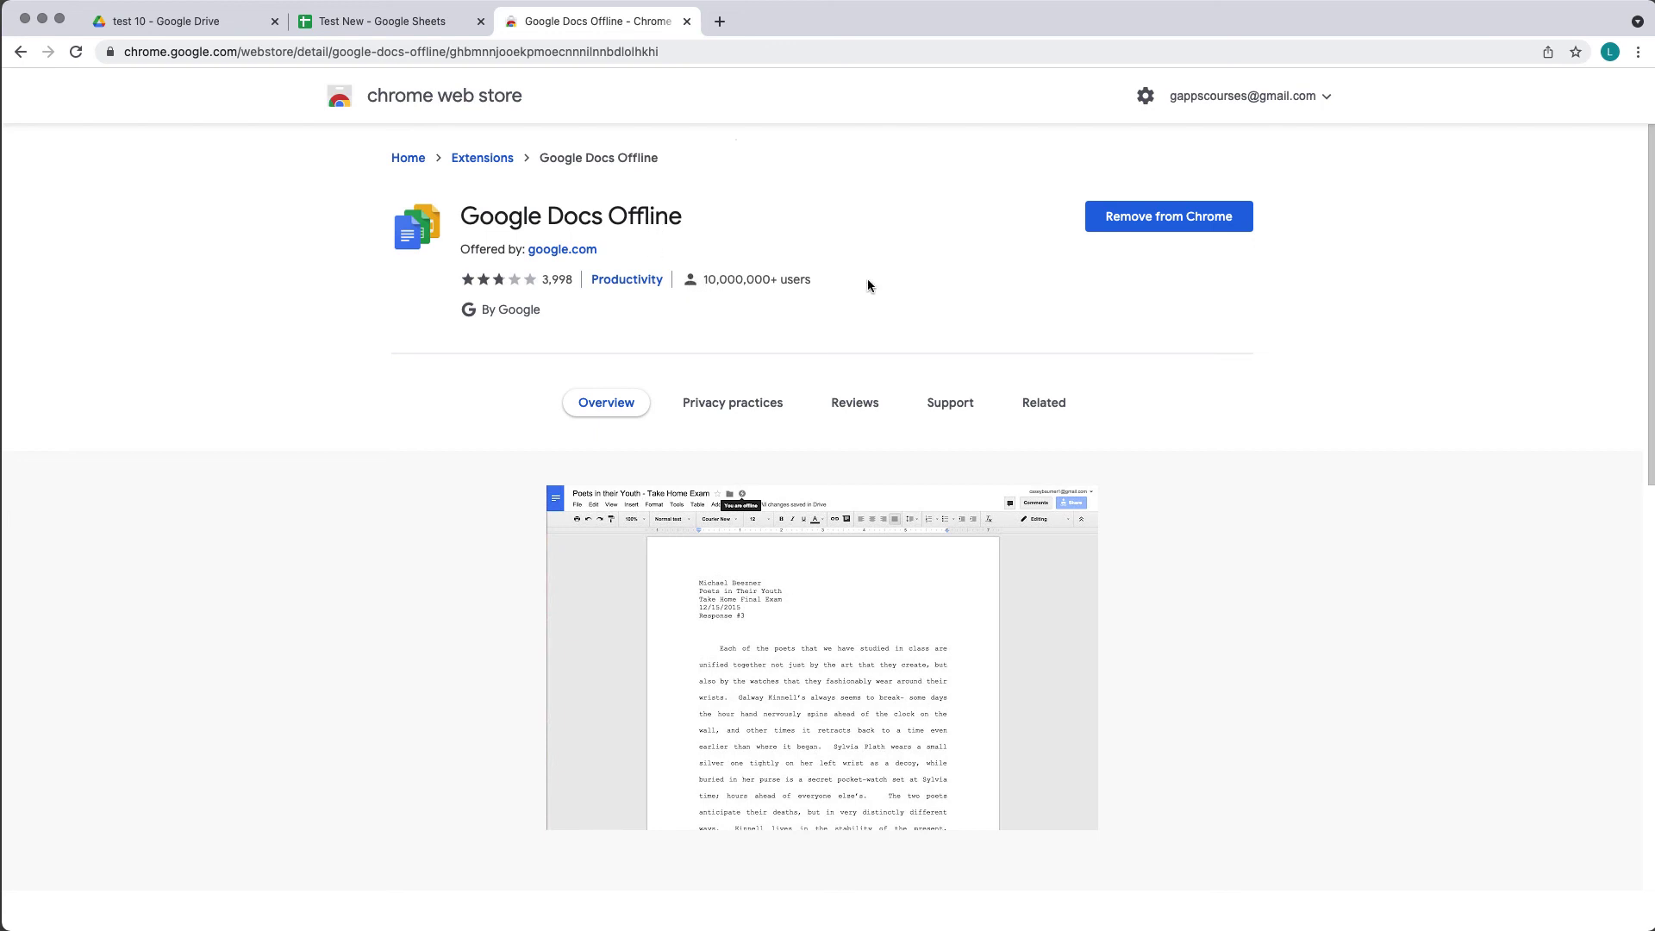
- Highlight the 10,000,000+ users count on the extension listing, then return to the Test New tab
left_click_drag(854, 287, 695, 285)
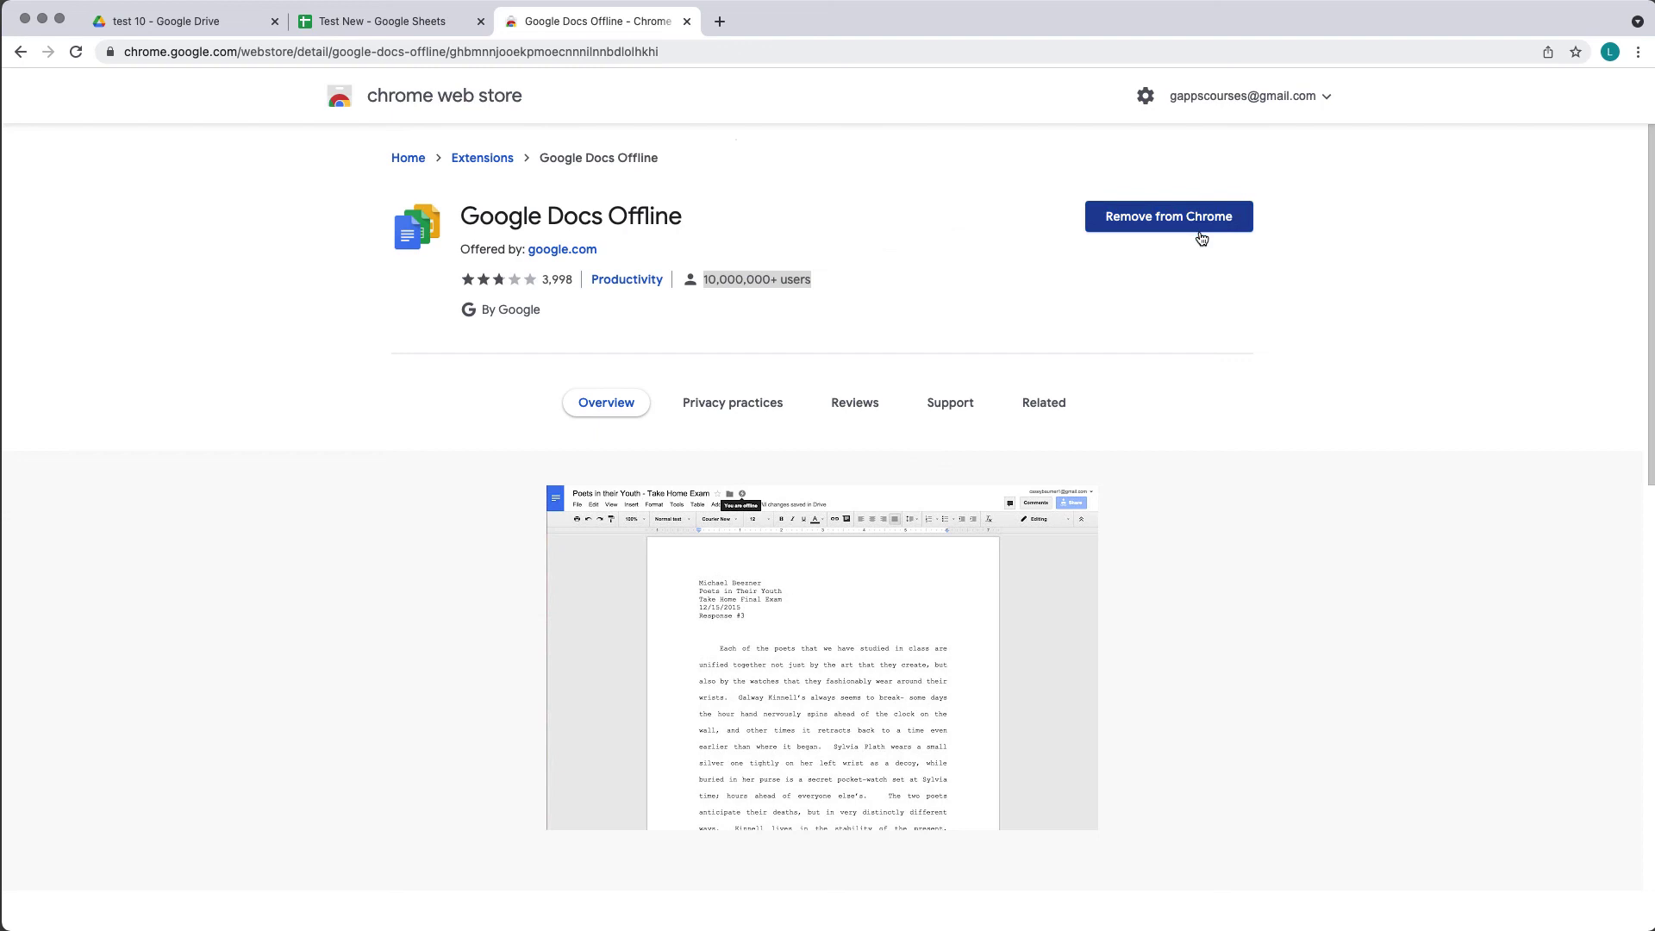
left_click(379, 21)
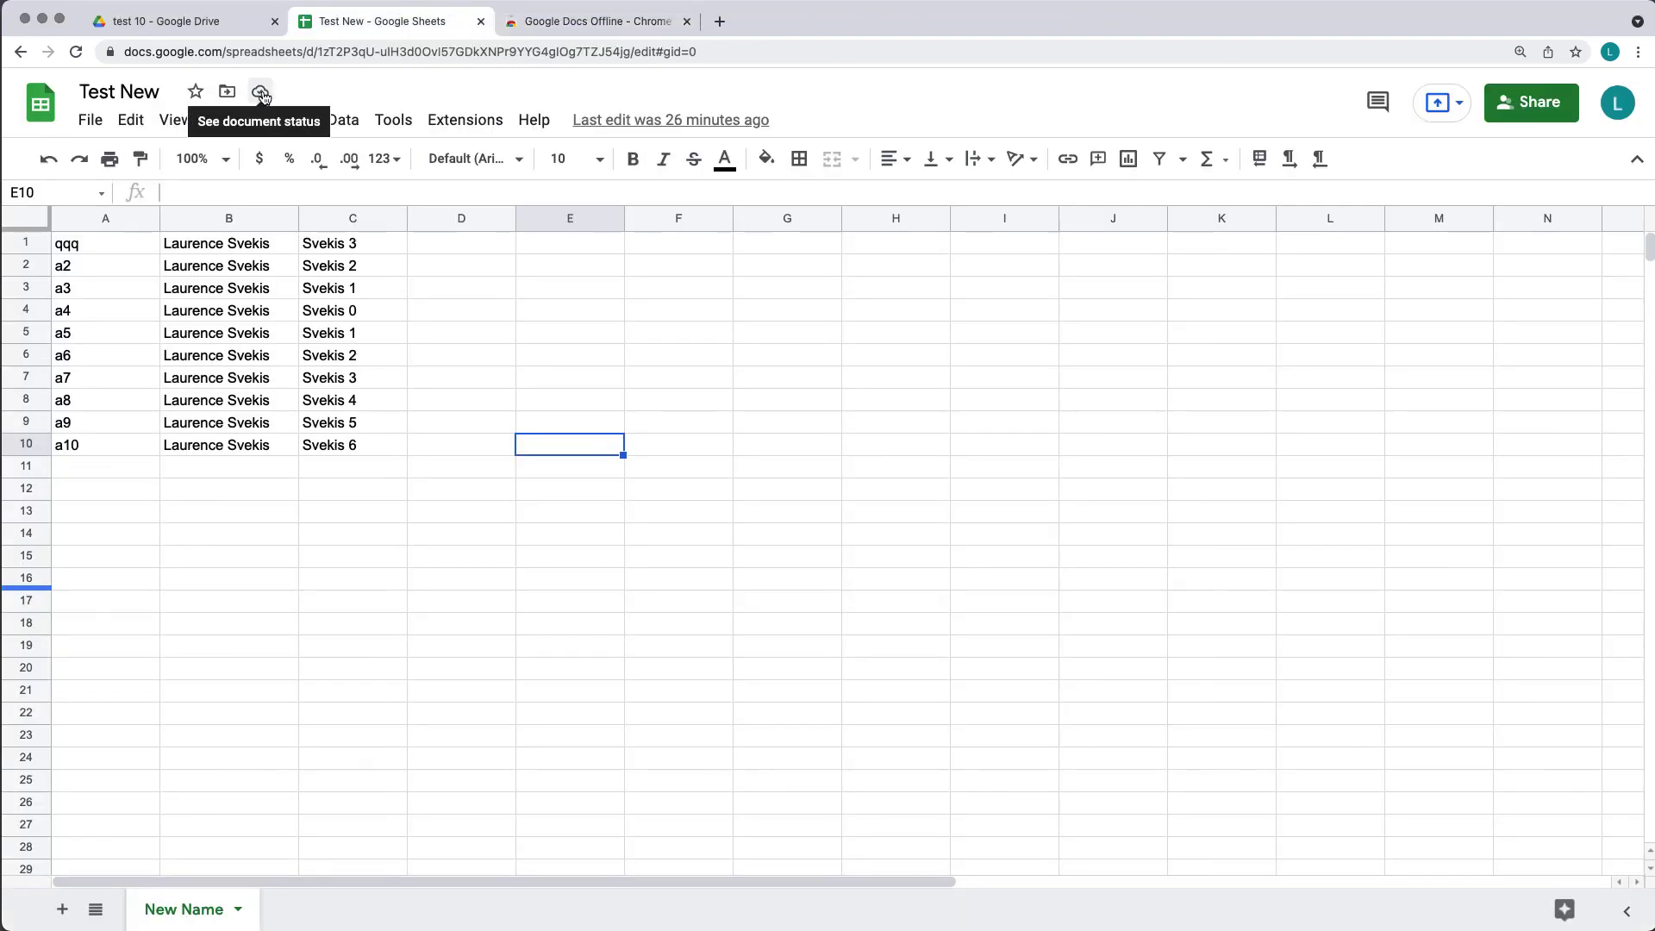
left_click(90, 120)
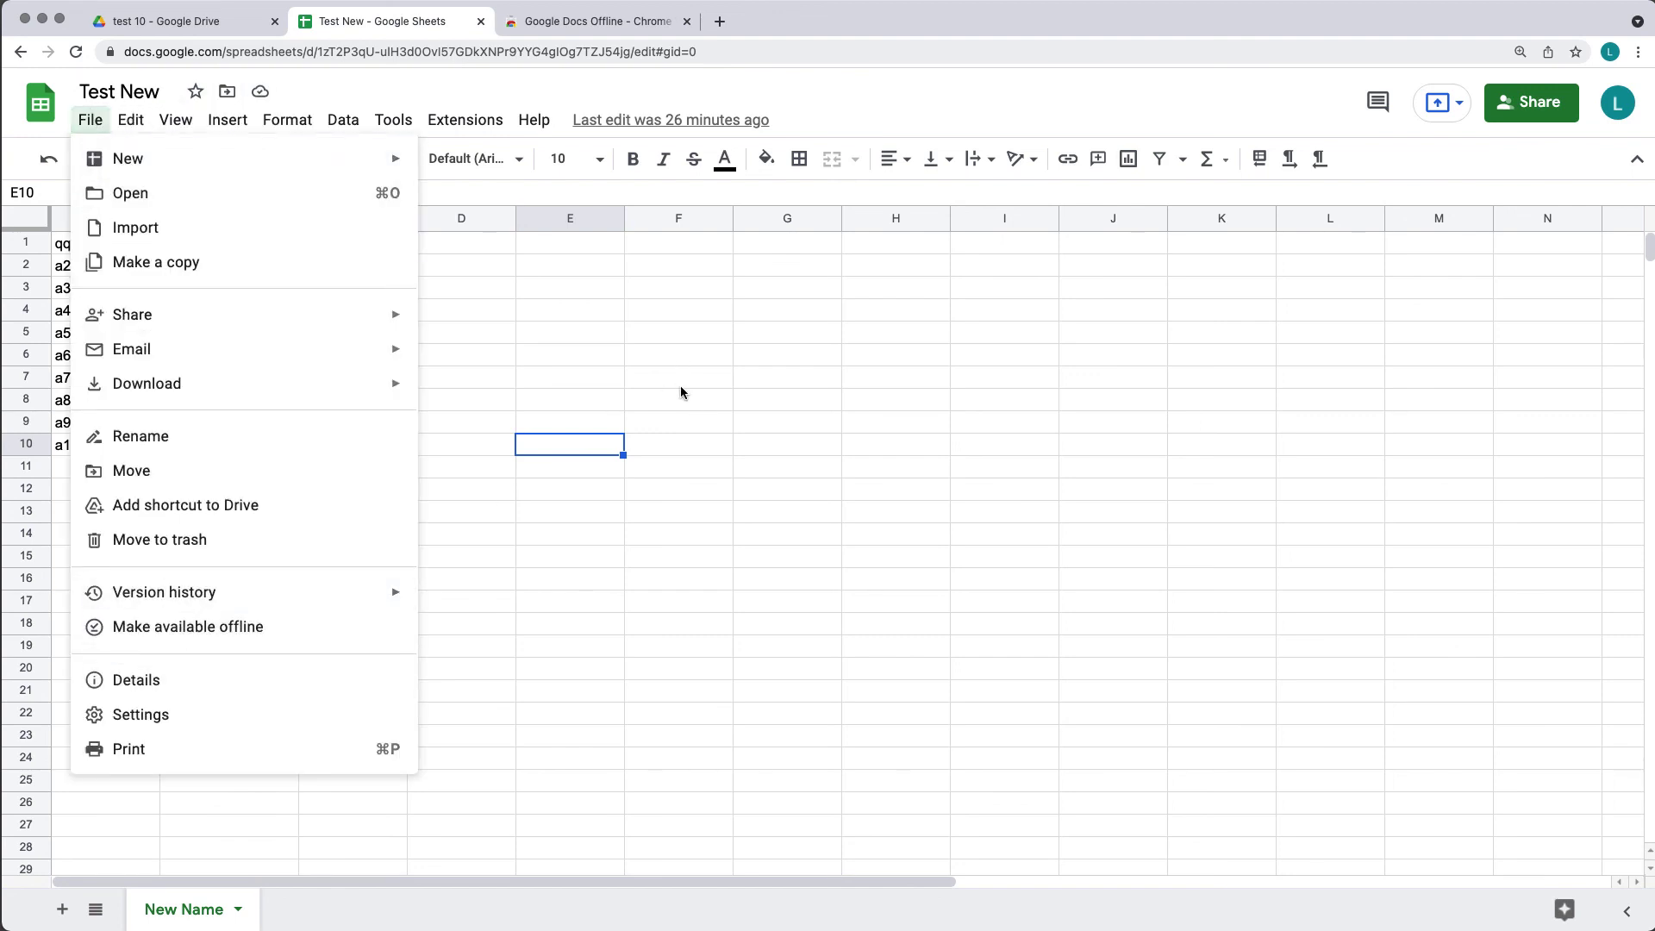
left_click(450, 50)
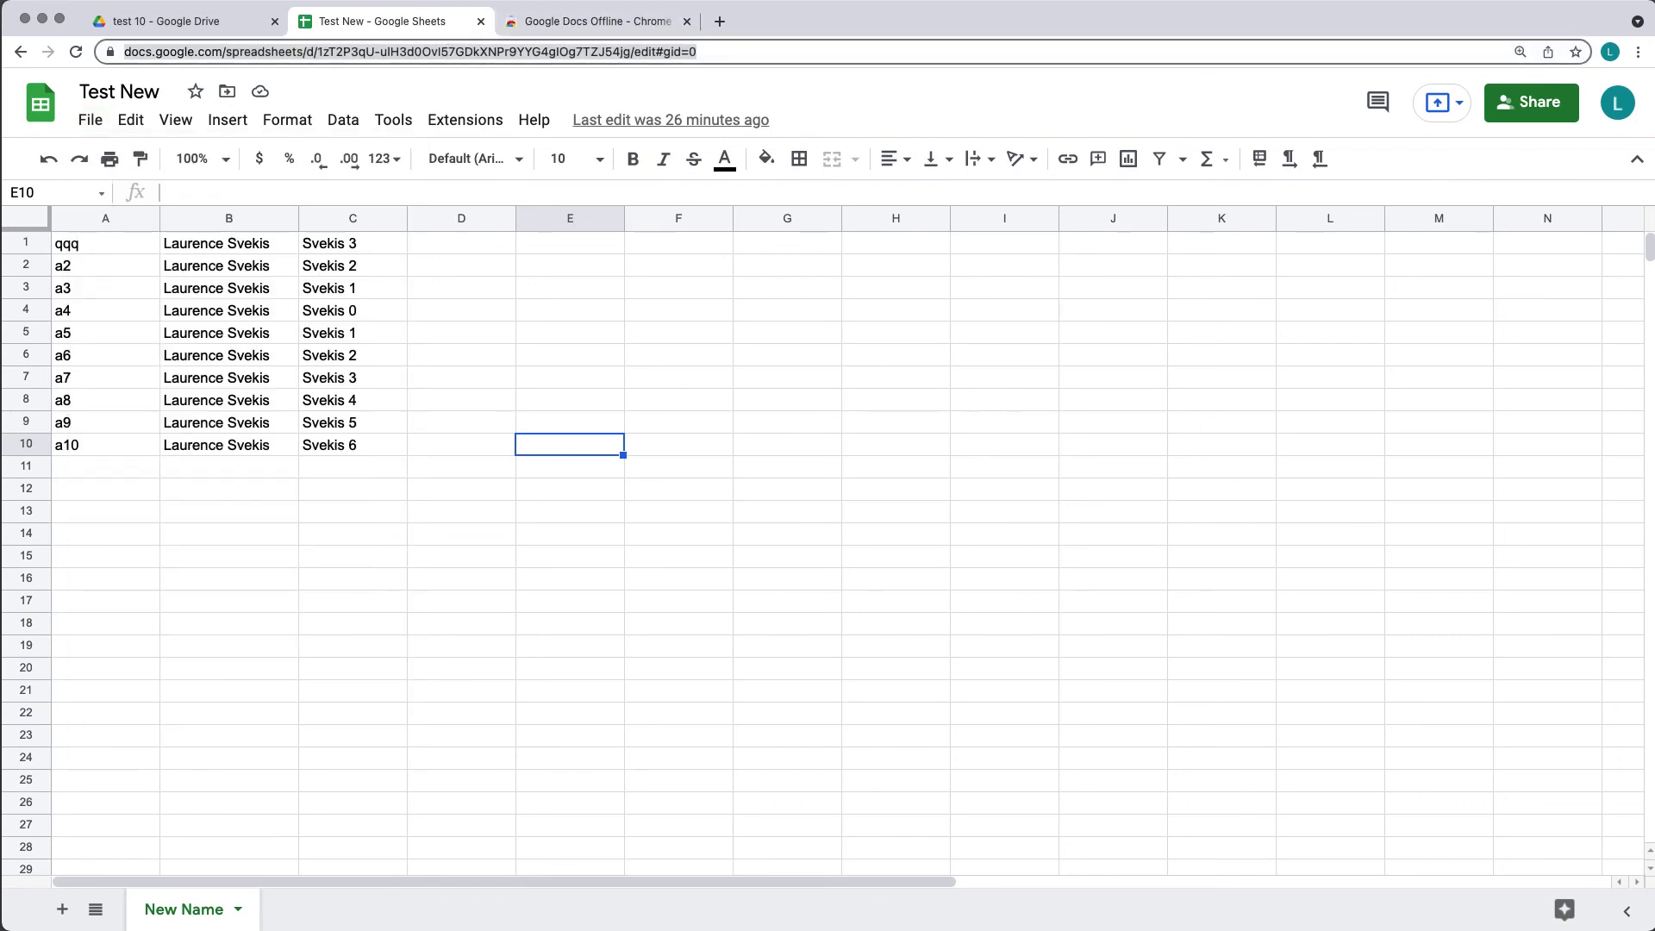